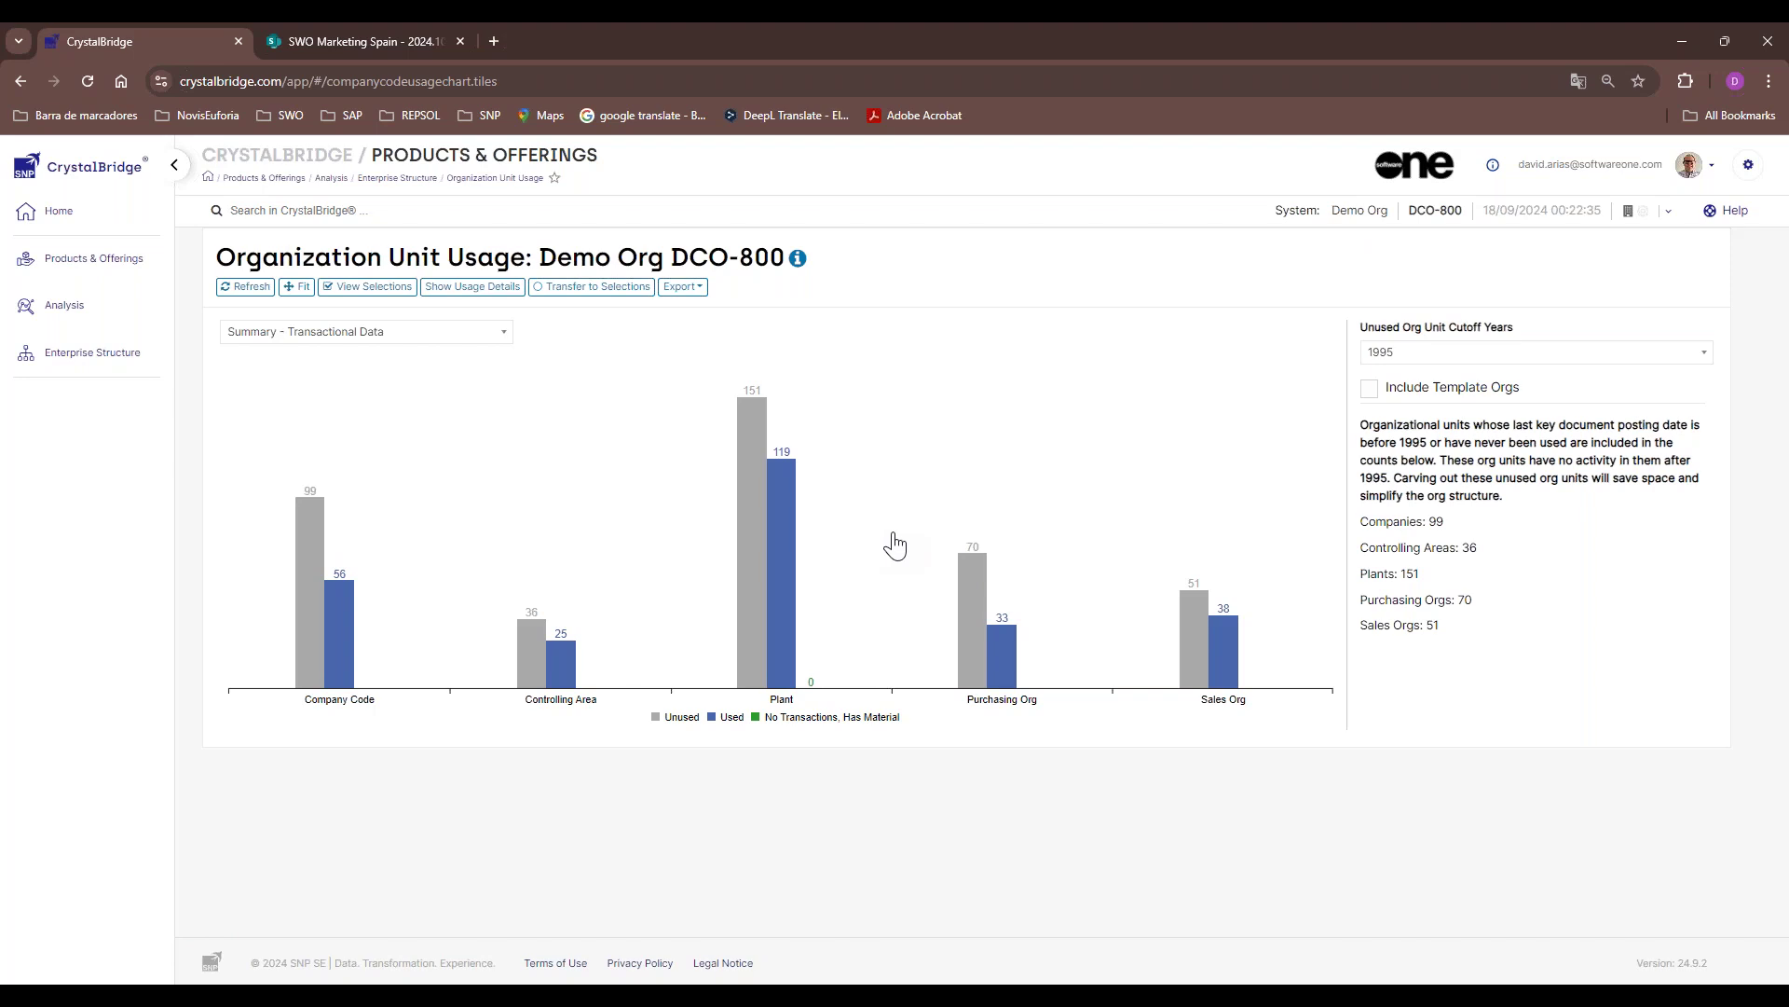
Switch the organization unit usage chart to By Last Key Document Date - Transactional Data
mouse_move(311, 494)
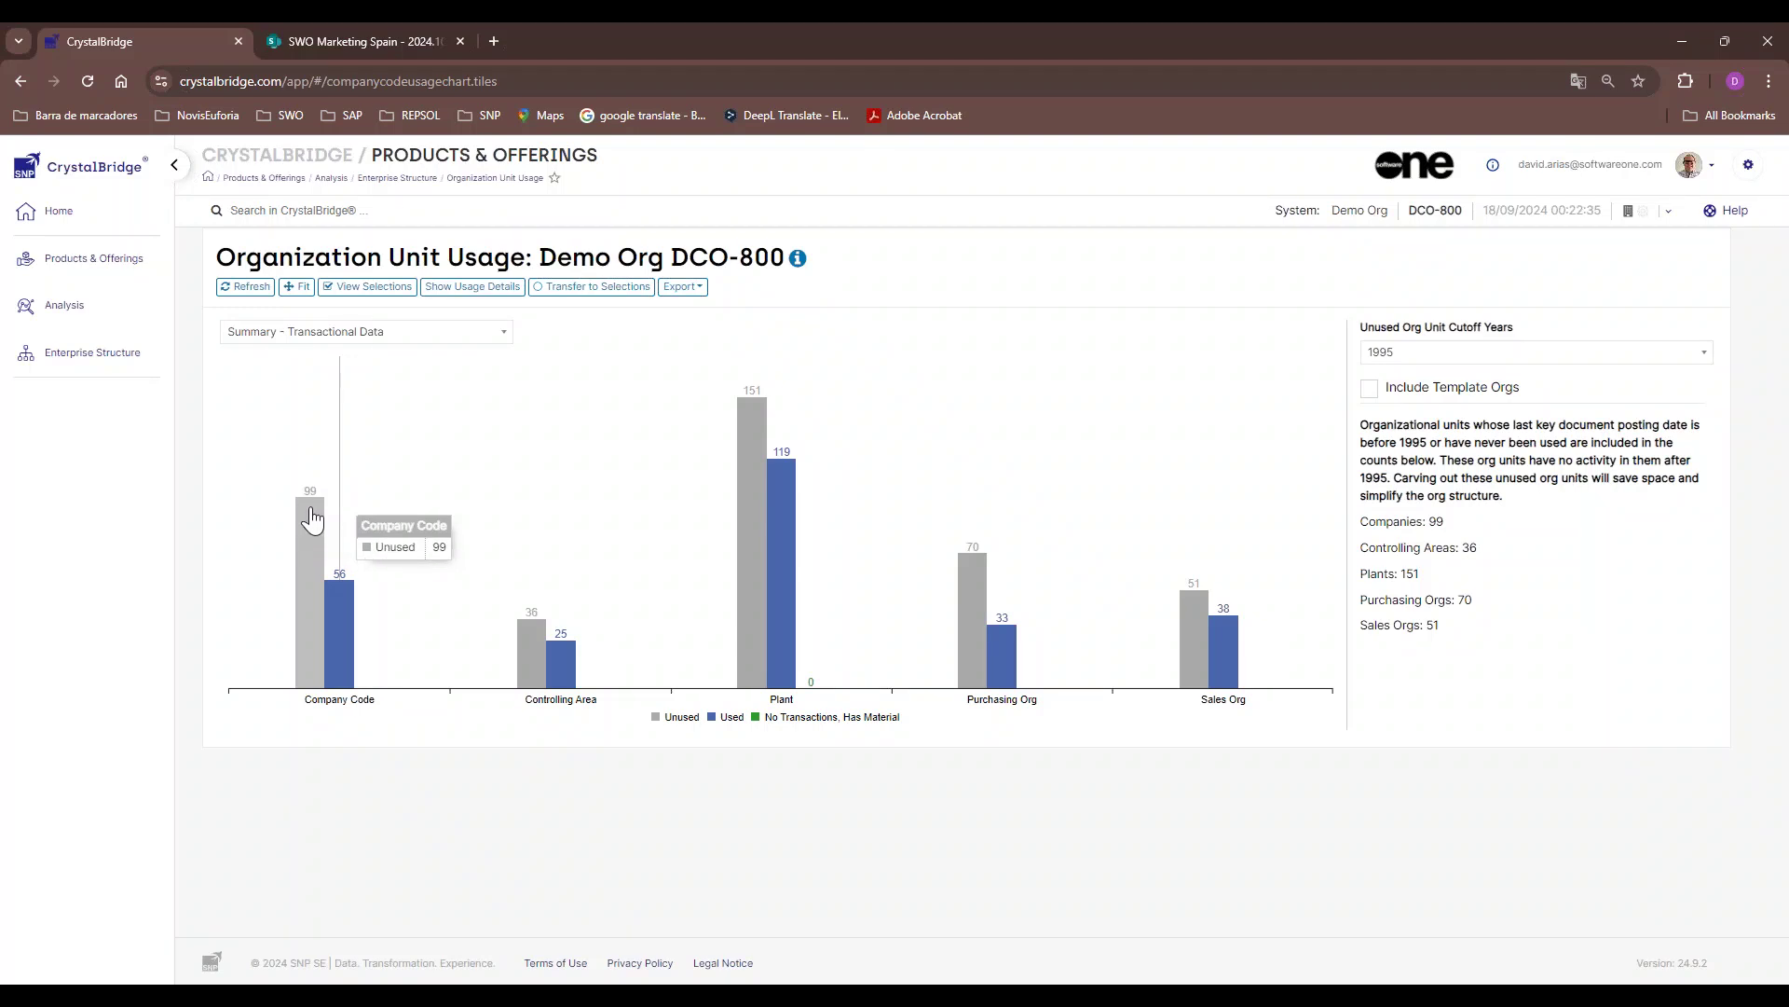
mouse_move(368, 675)
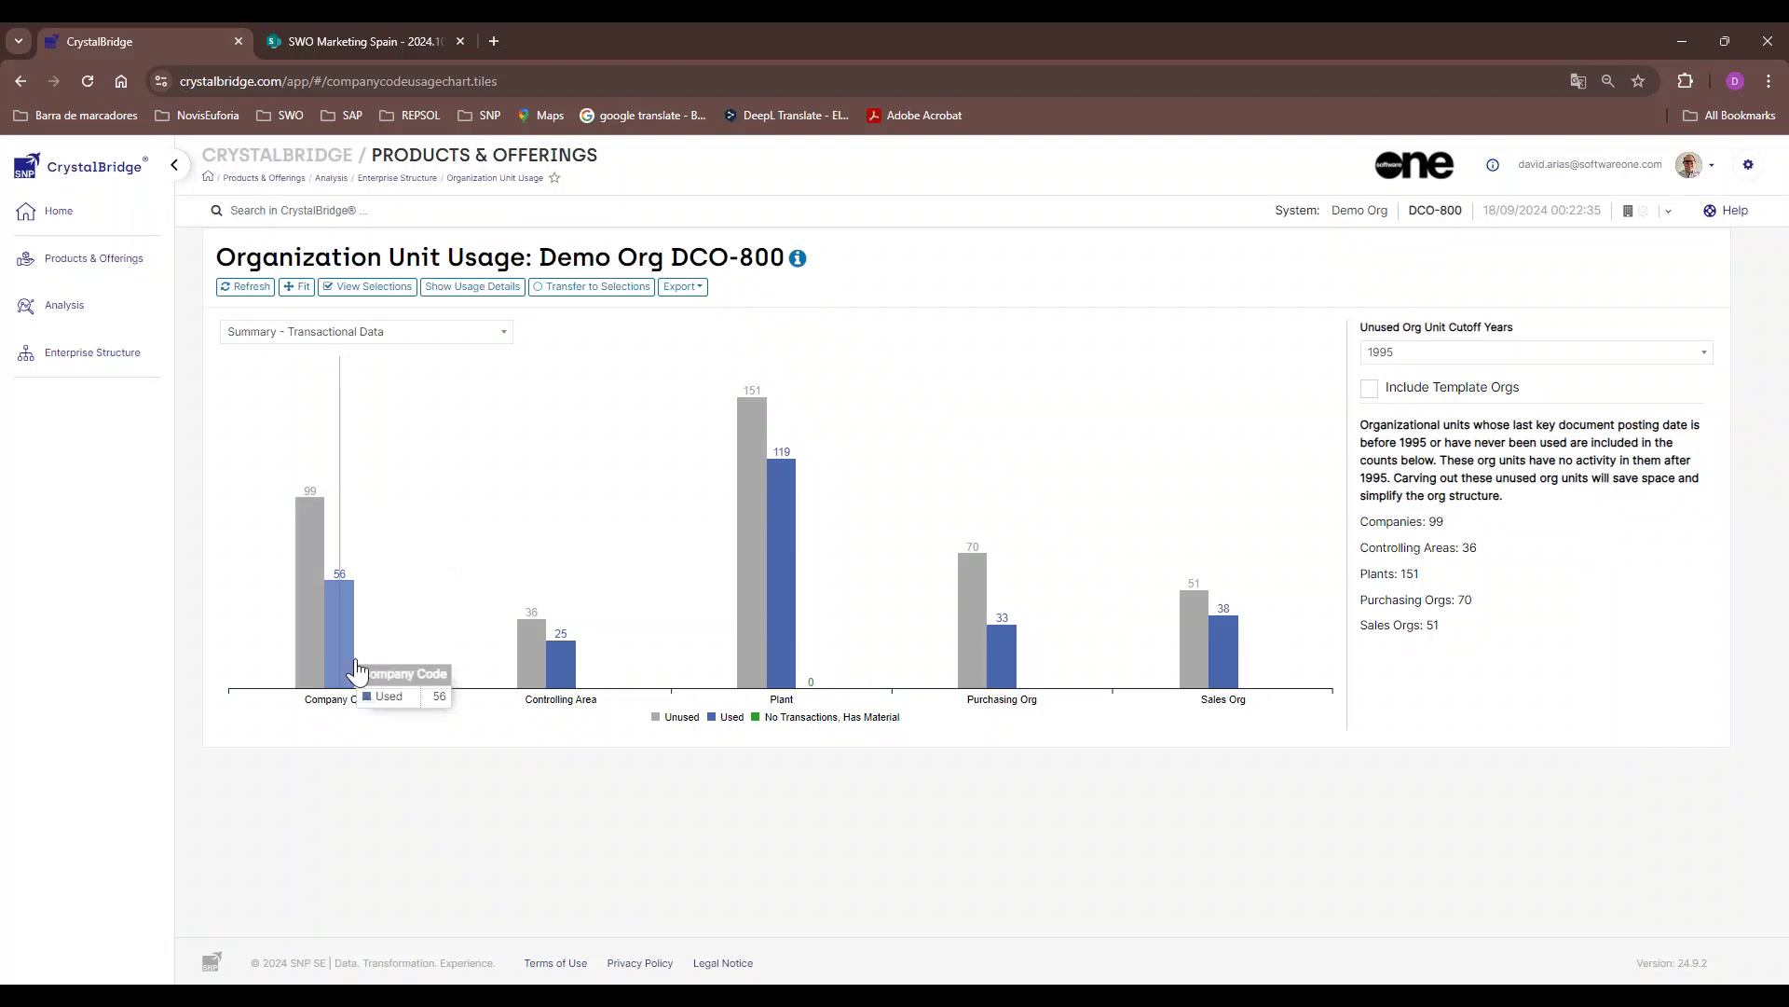
left_click(408, 335)
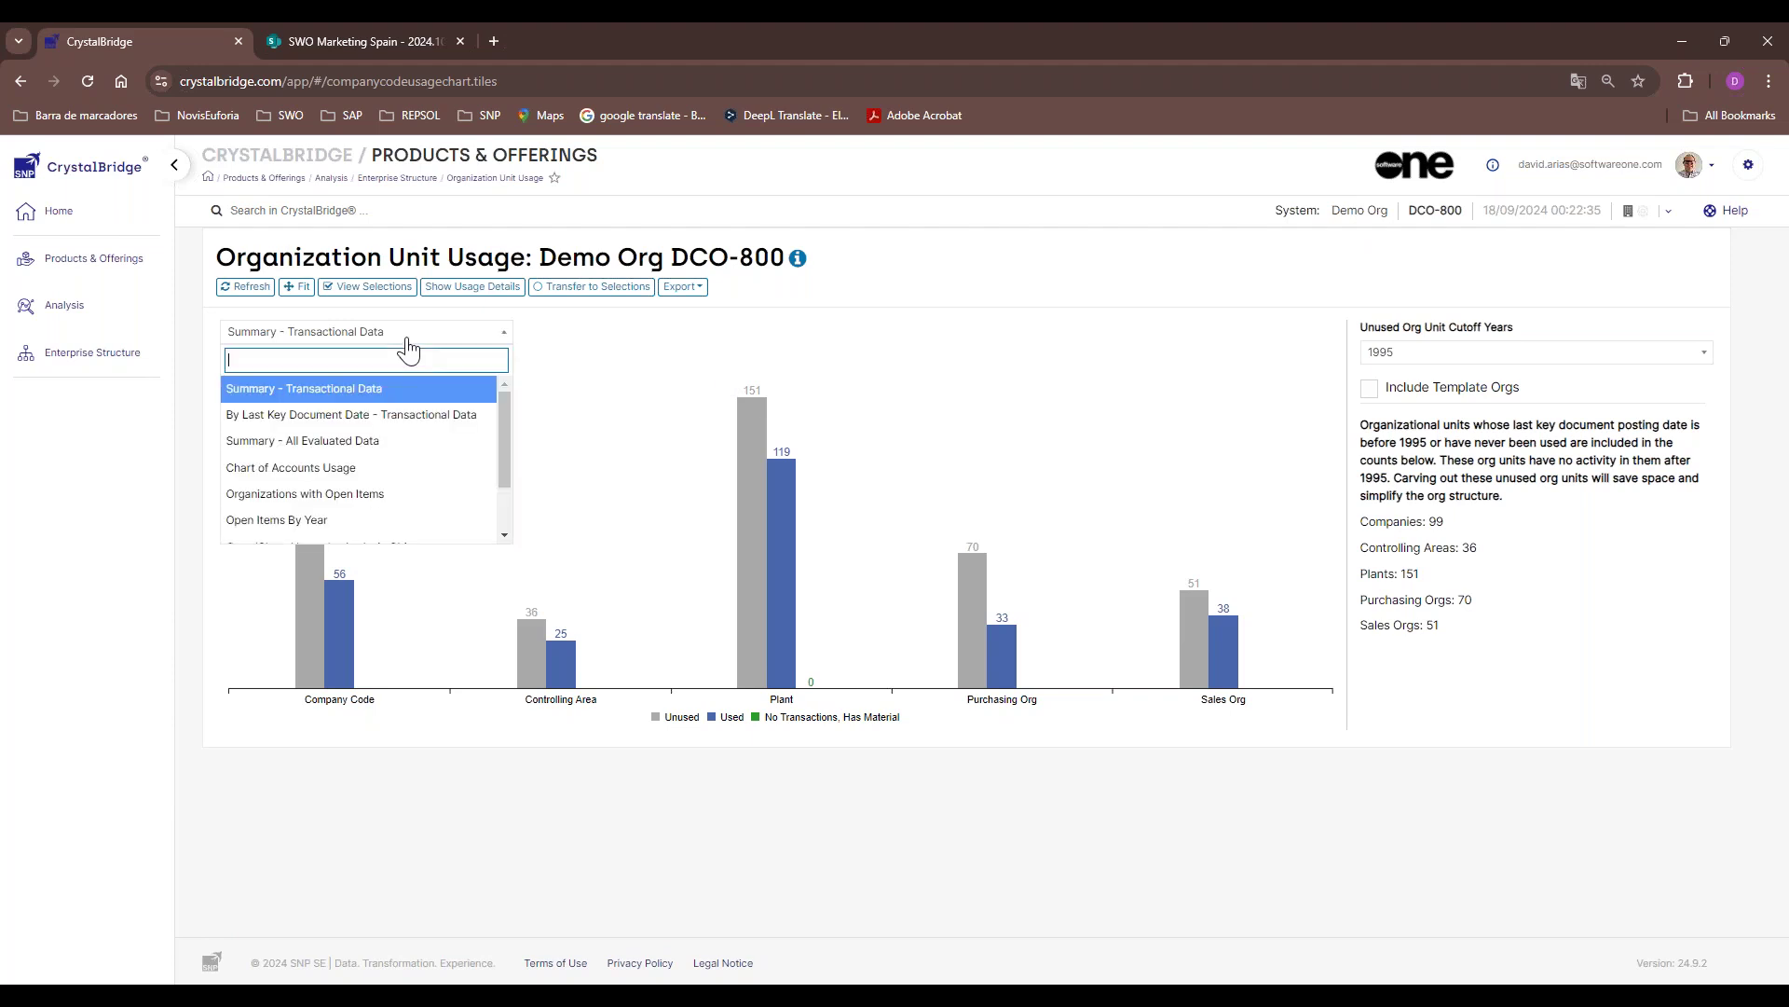
left_click(428, 417)
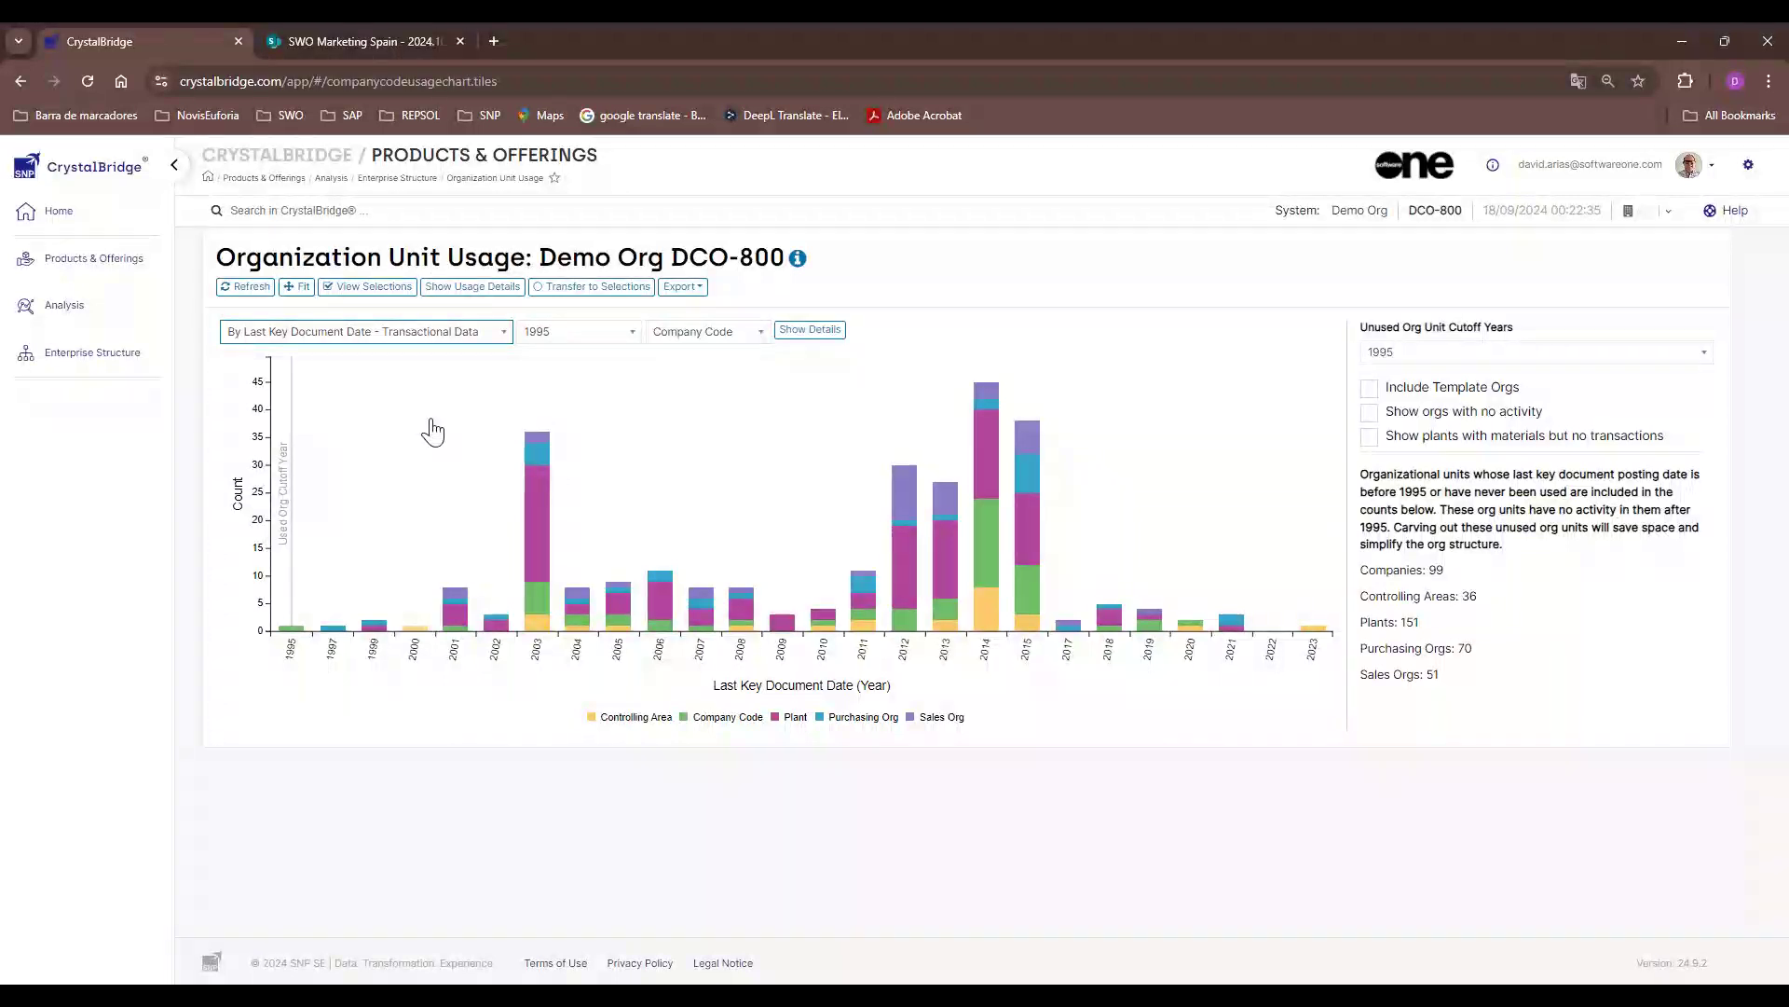
Hide the Sales Org, Purchasing Org, Plant and Controlling Area series, leaving only Company Code in the chart
left_click(914, 720)
left_click(844, 720)
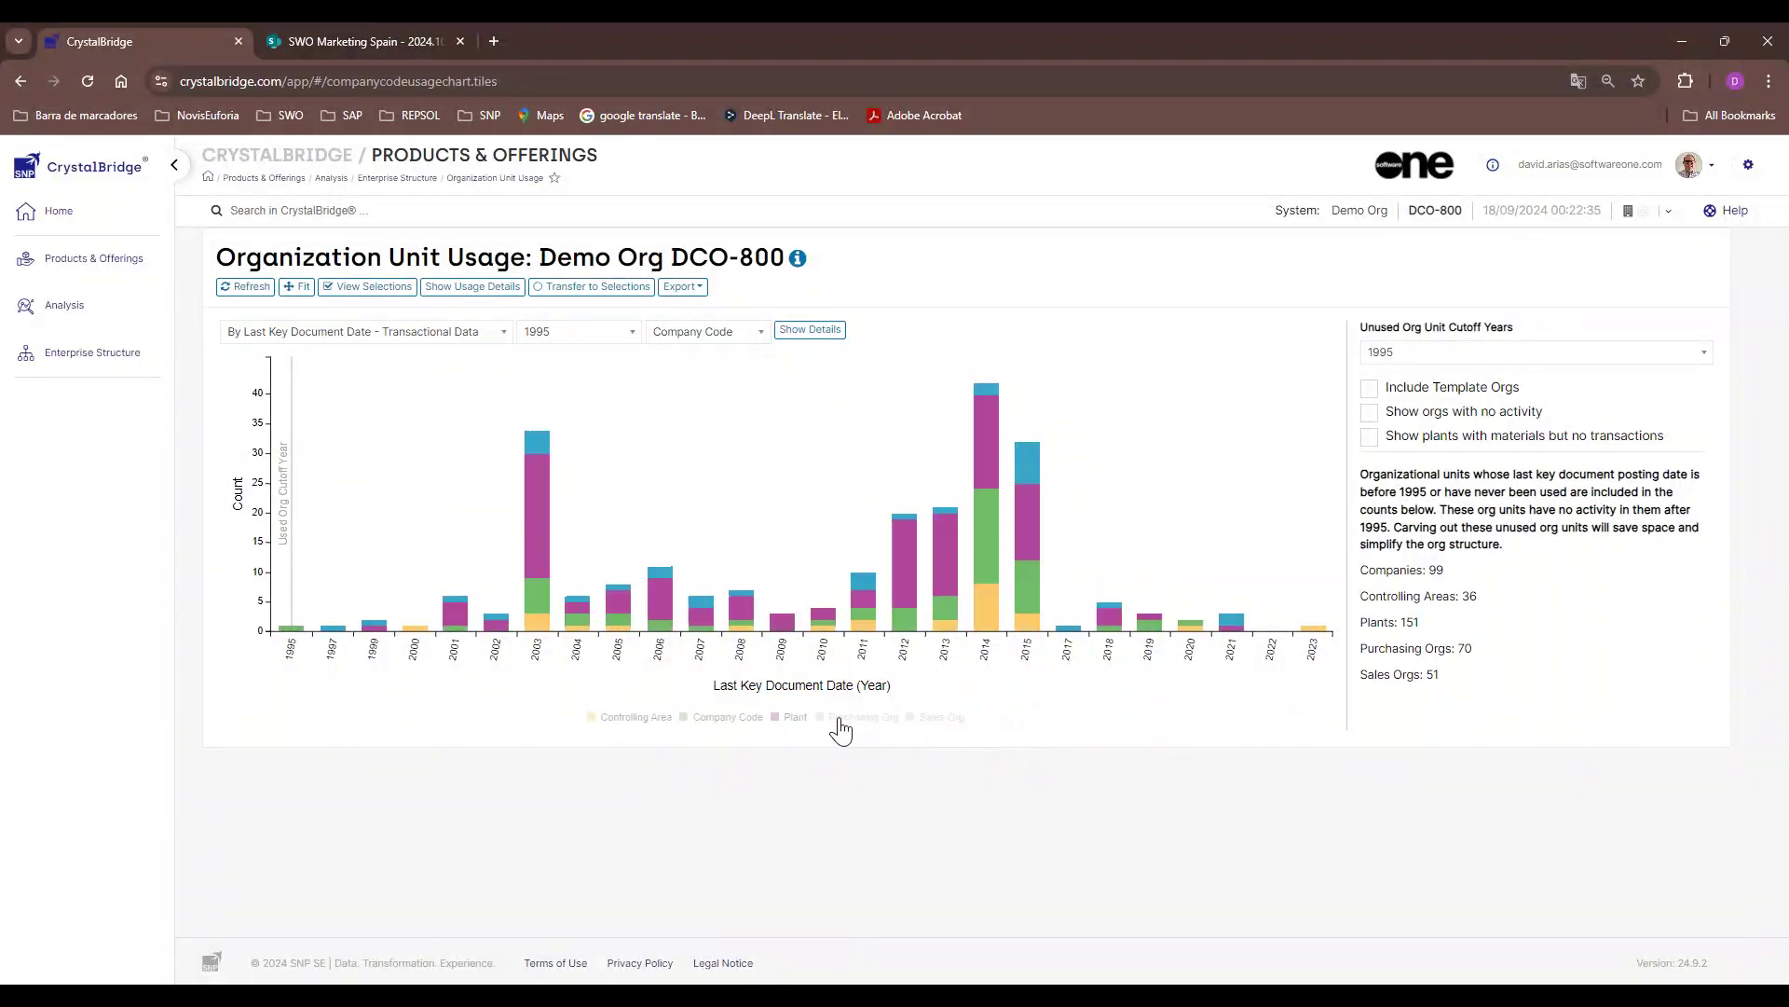
left_click(797, 722)
left_click(665, 726)
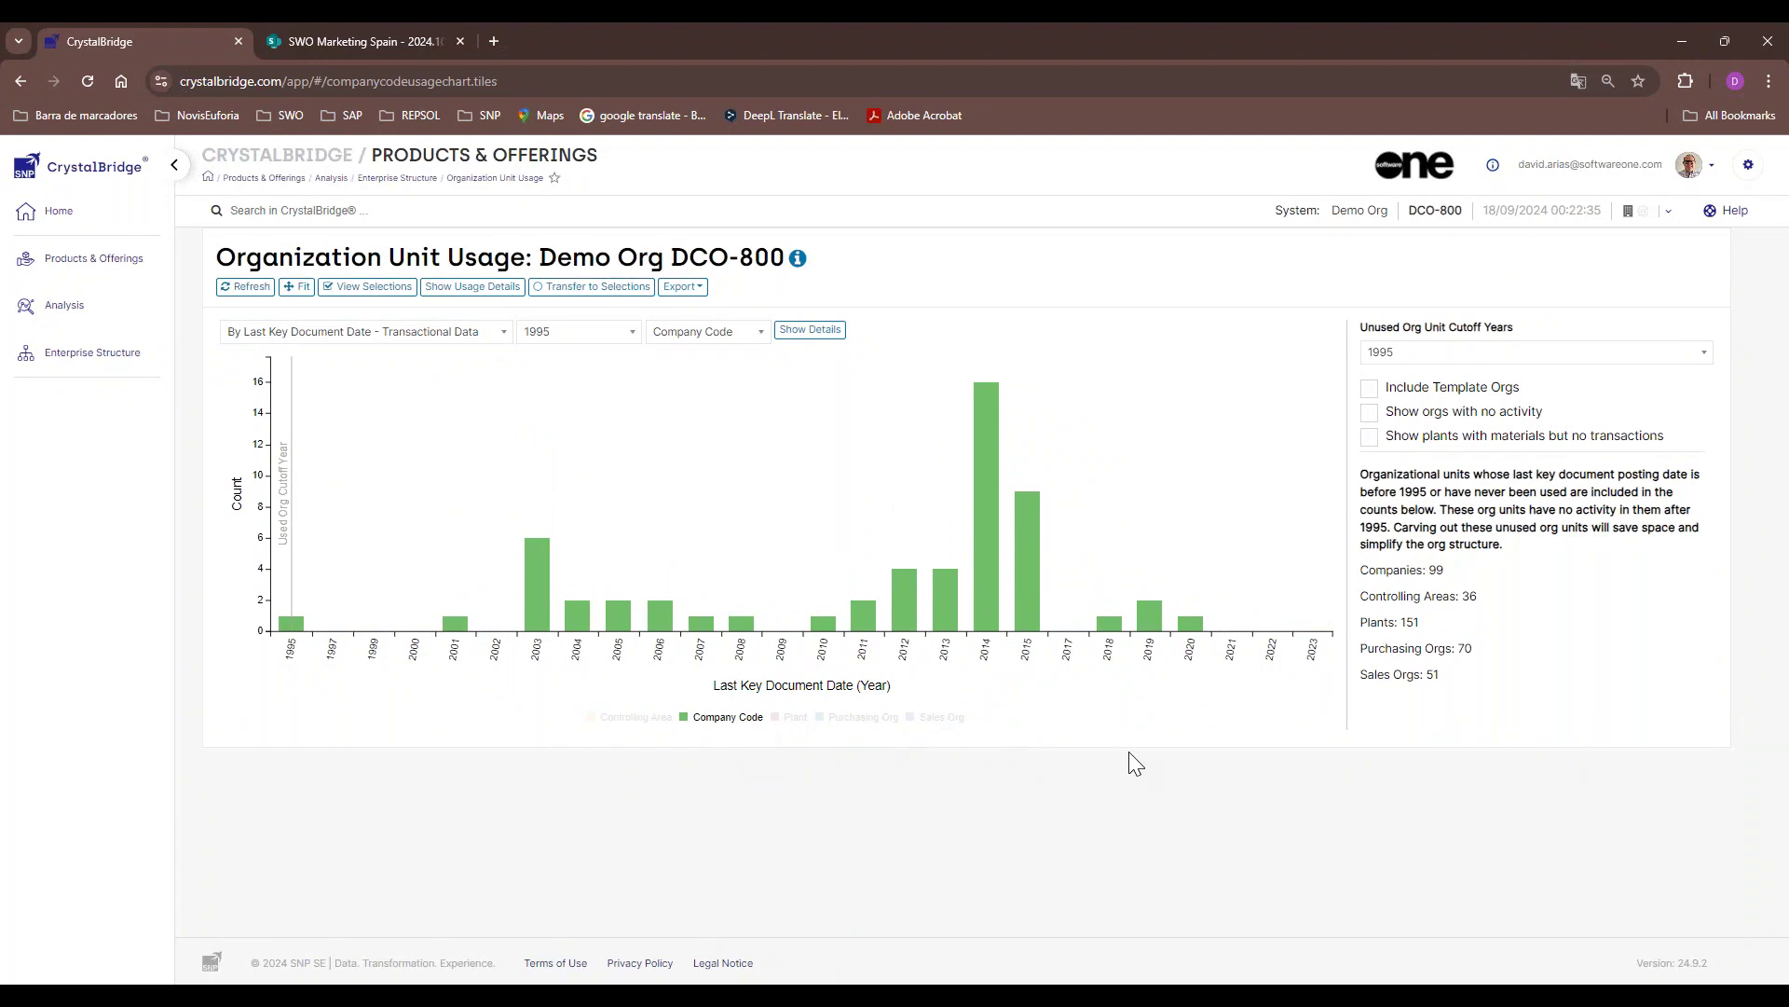
Examine the lists of company codes whose last key document dates fall in 2020 and 2014
mouse_move(1196, 634)
left_click(1194, 627)
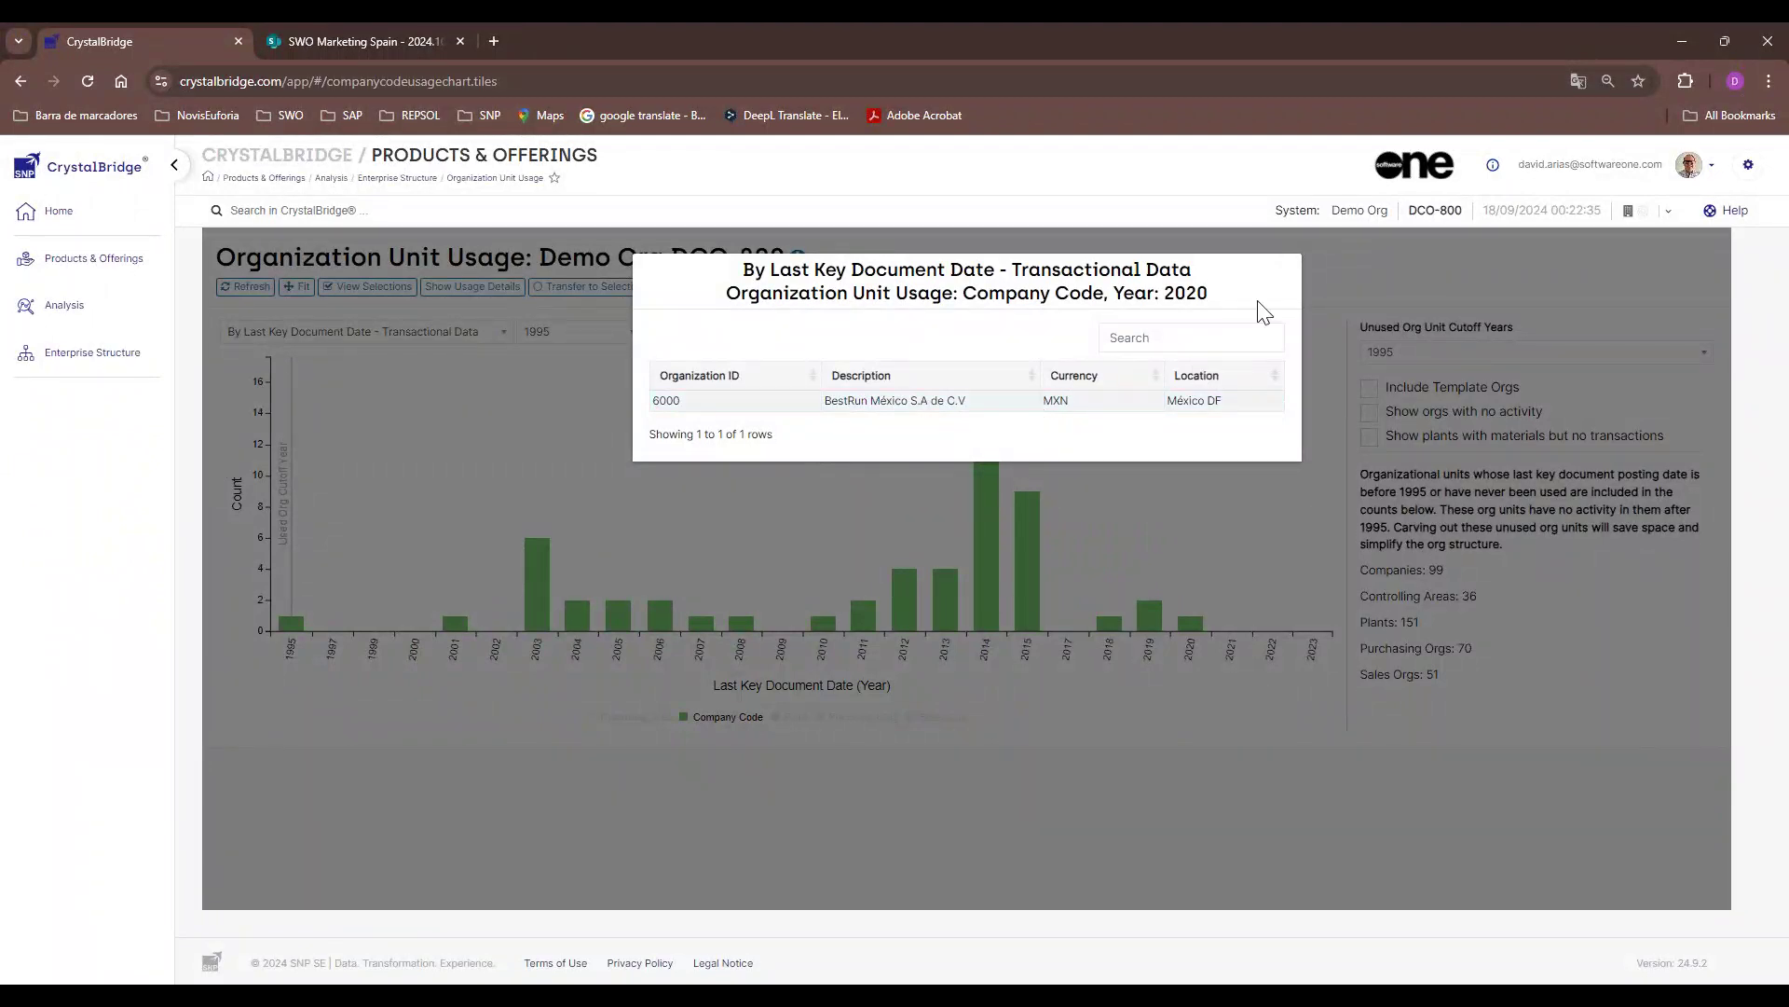
left_click(1231, 791)
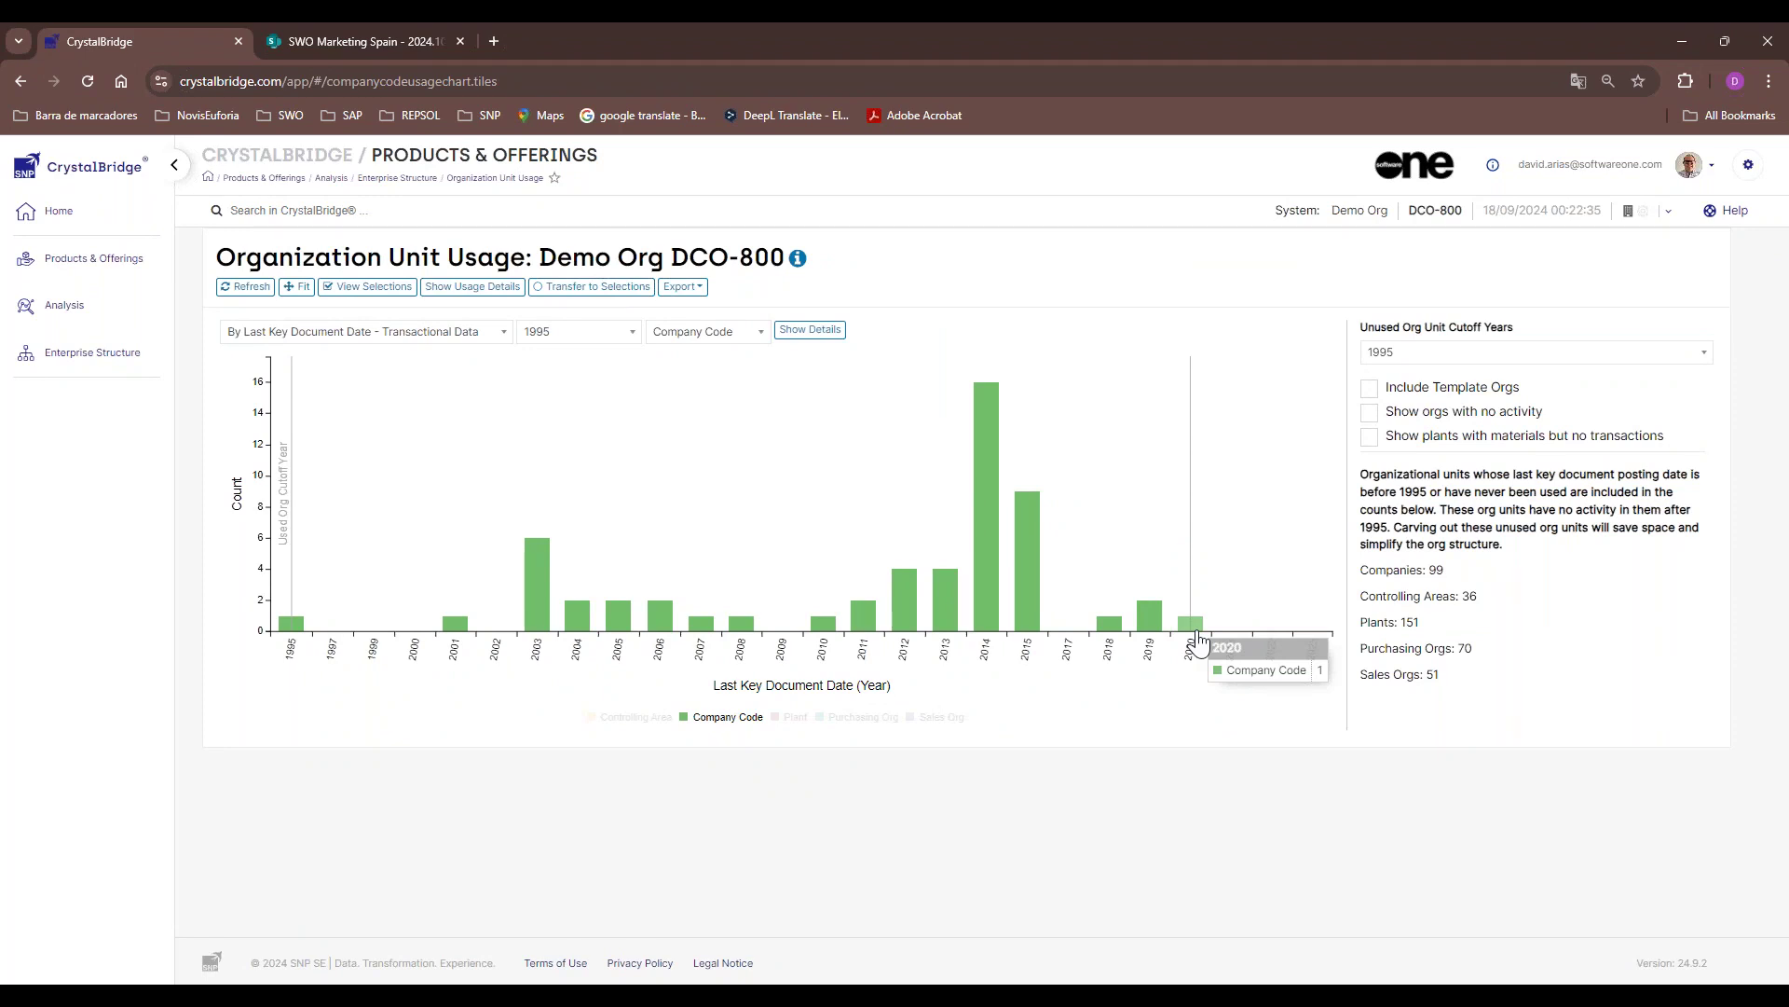
left_click(986, 494)
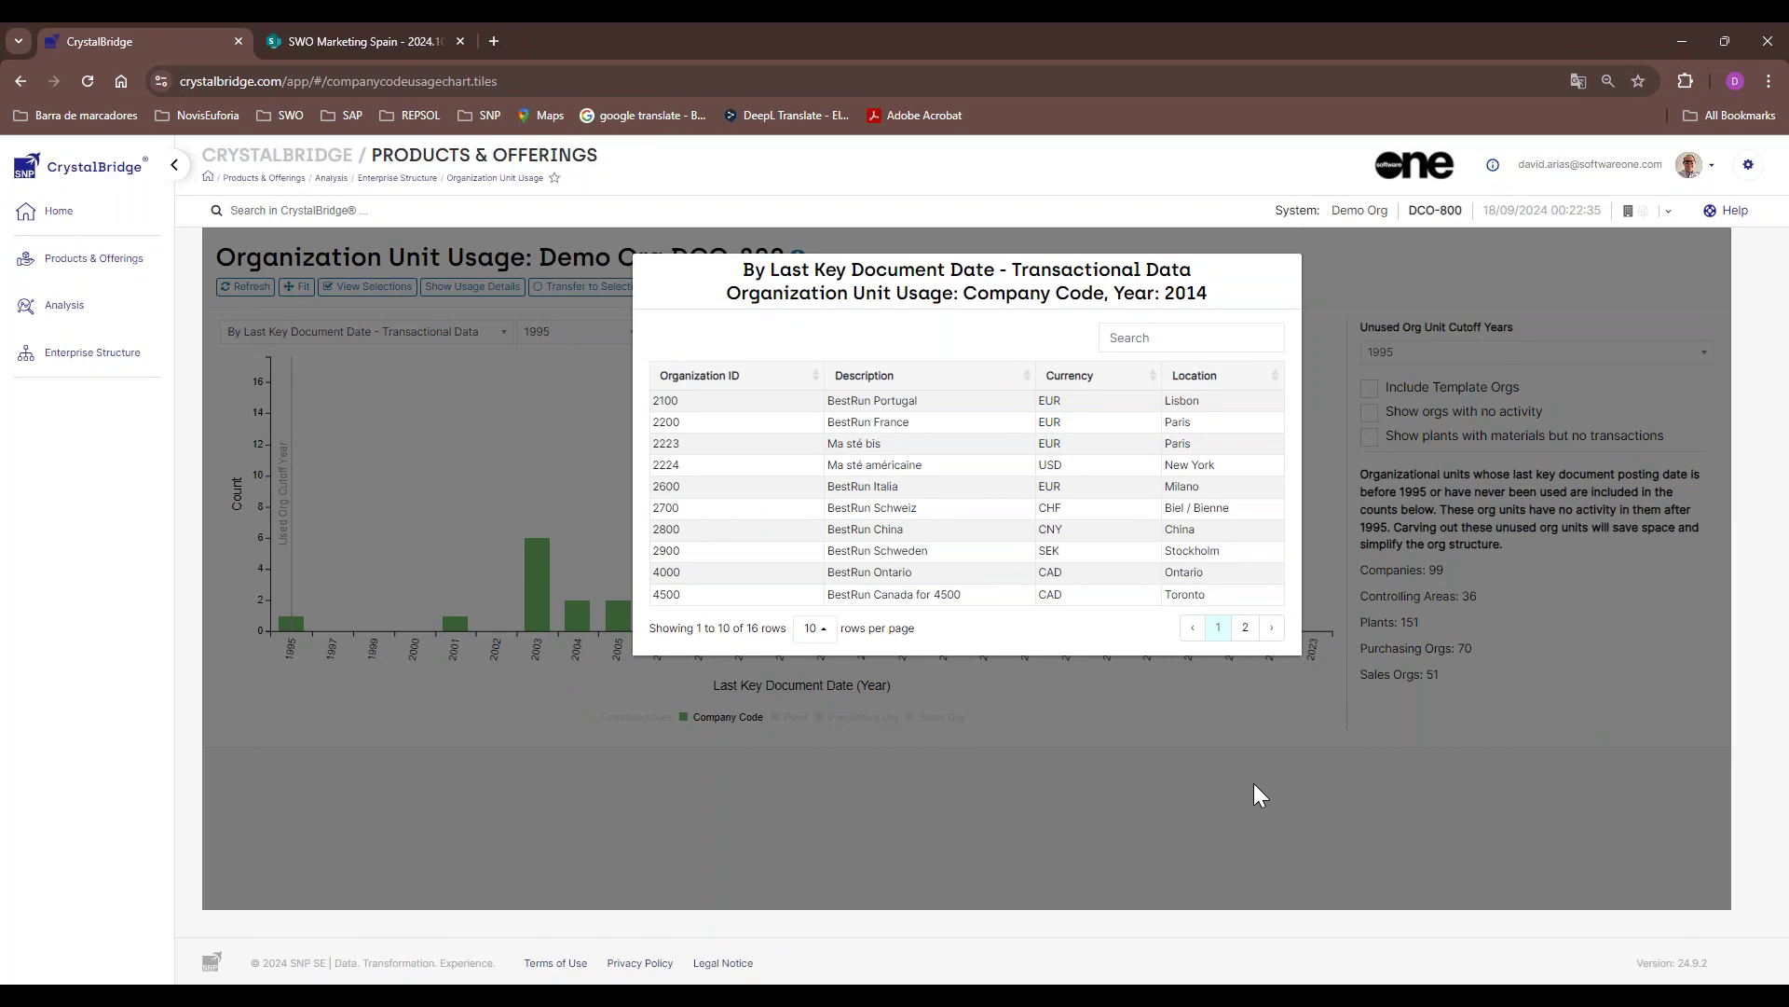
left_click(1250, 784)
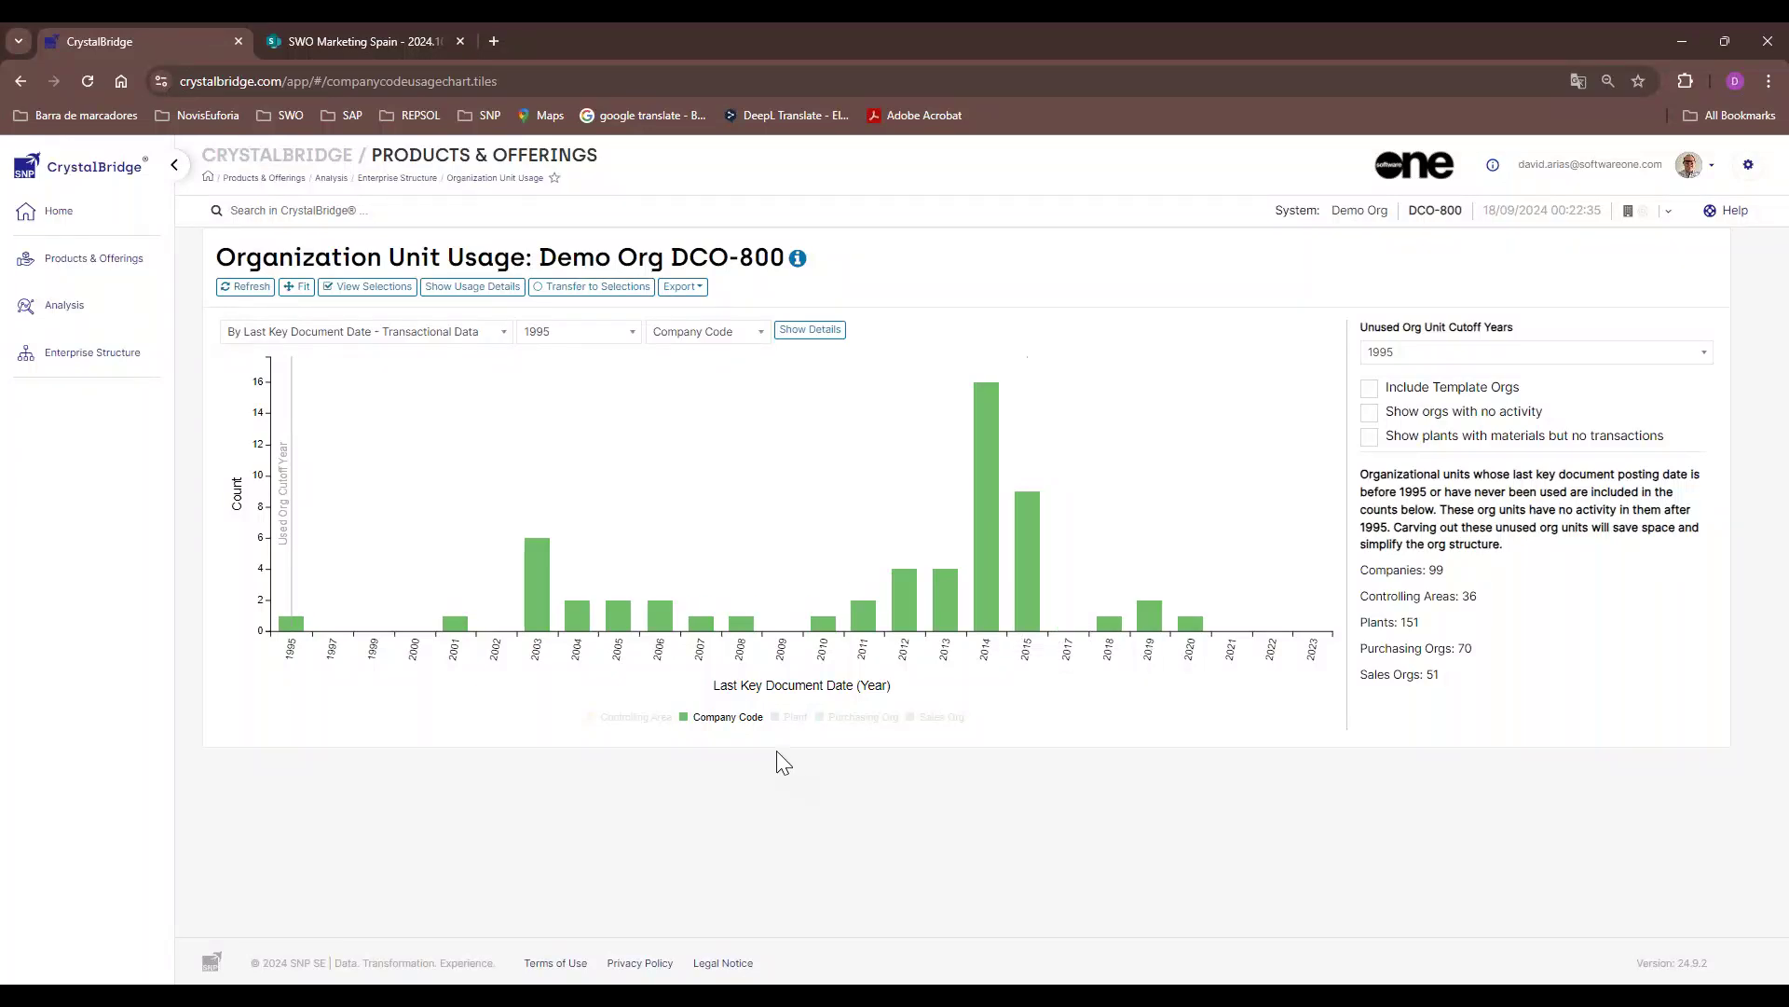
View the chart with only the Plant series, and return it to only the Company Code series
left_click(784, 716)
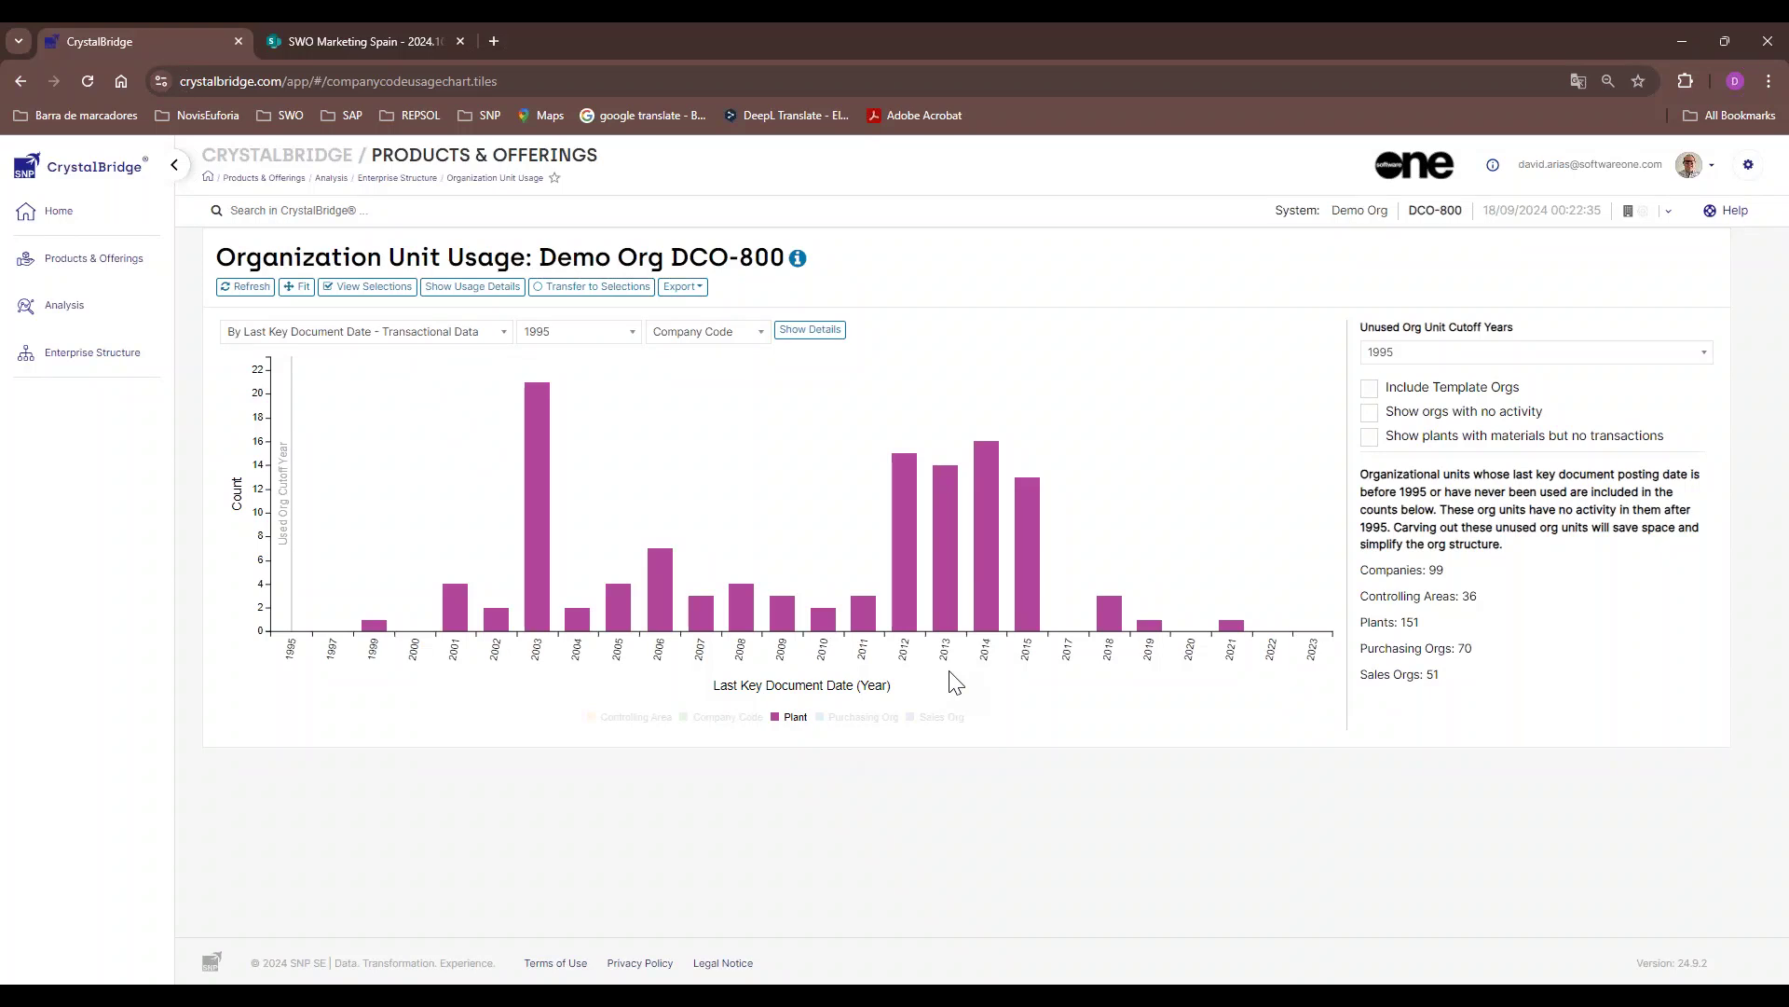
left_click(736, 719)
left_click(792, 720)
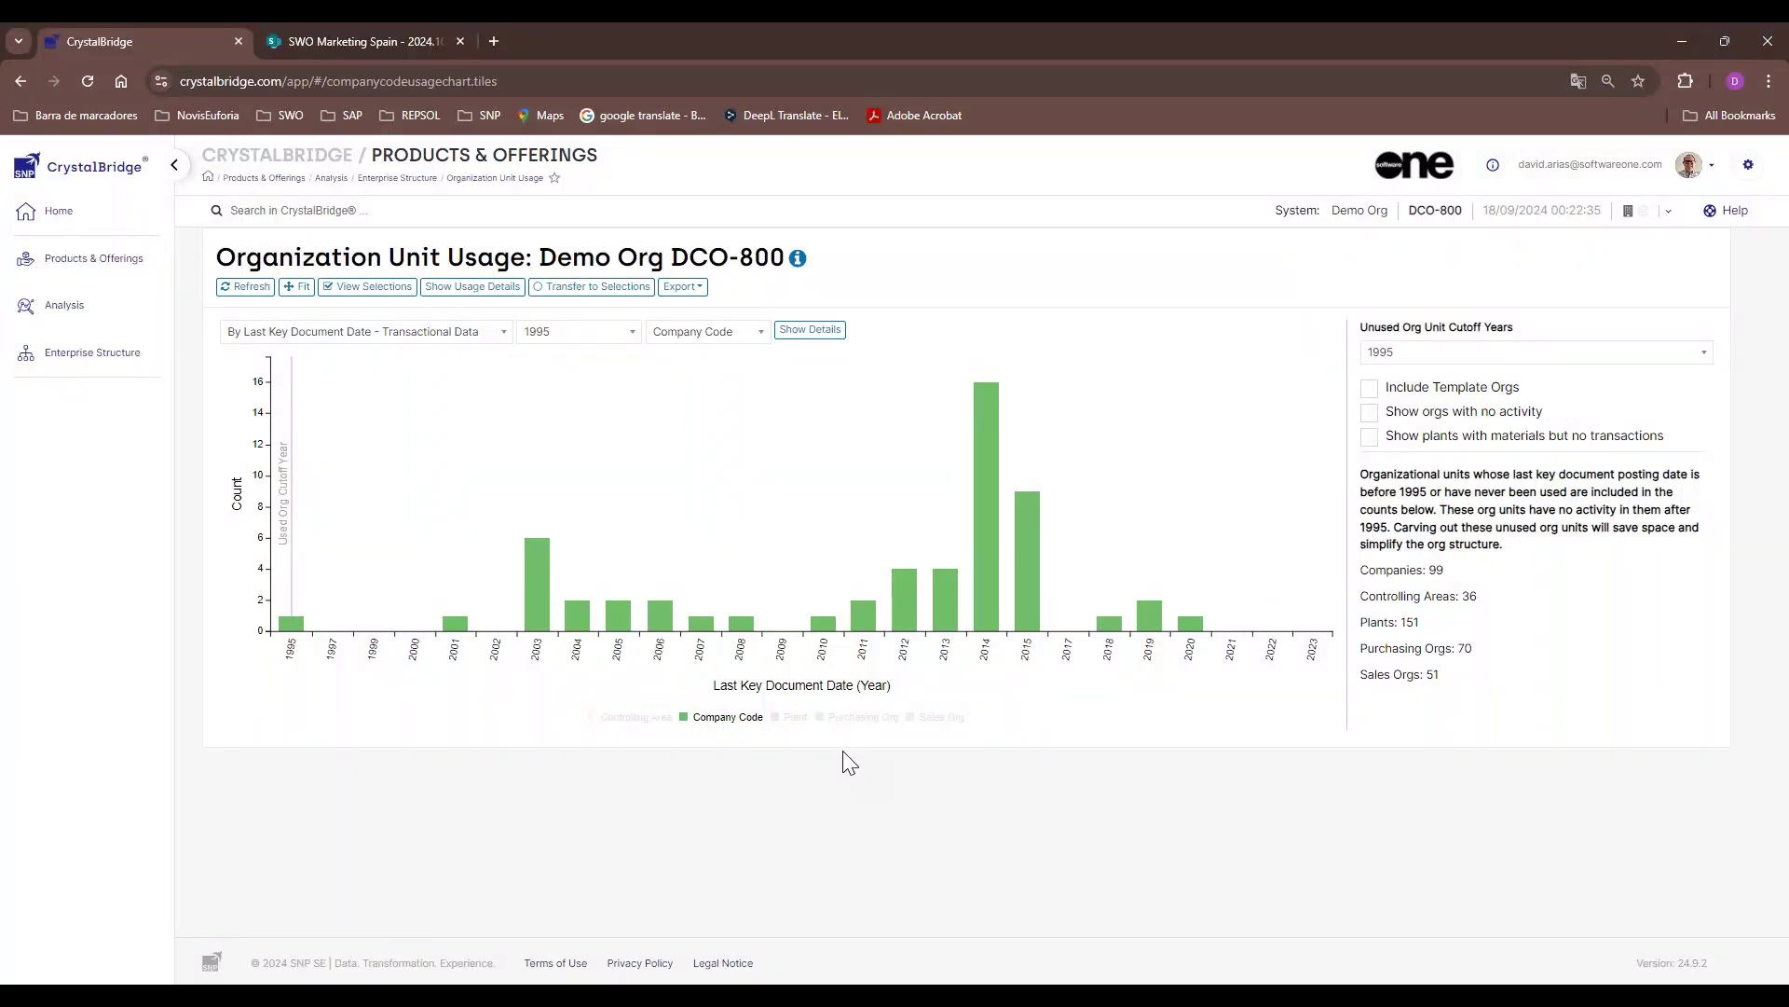
Export the organization unit usage summary and open the downloaded org_unit_usage_DCO-800 file in Excel
left_click(699, 291)
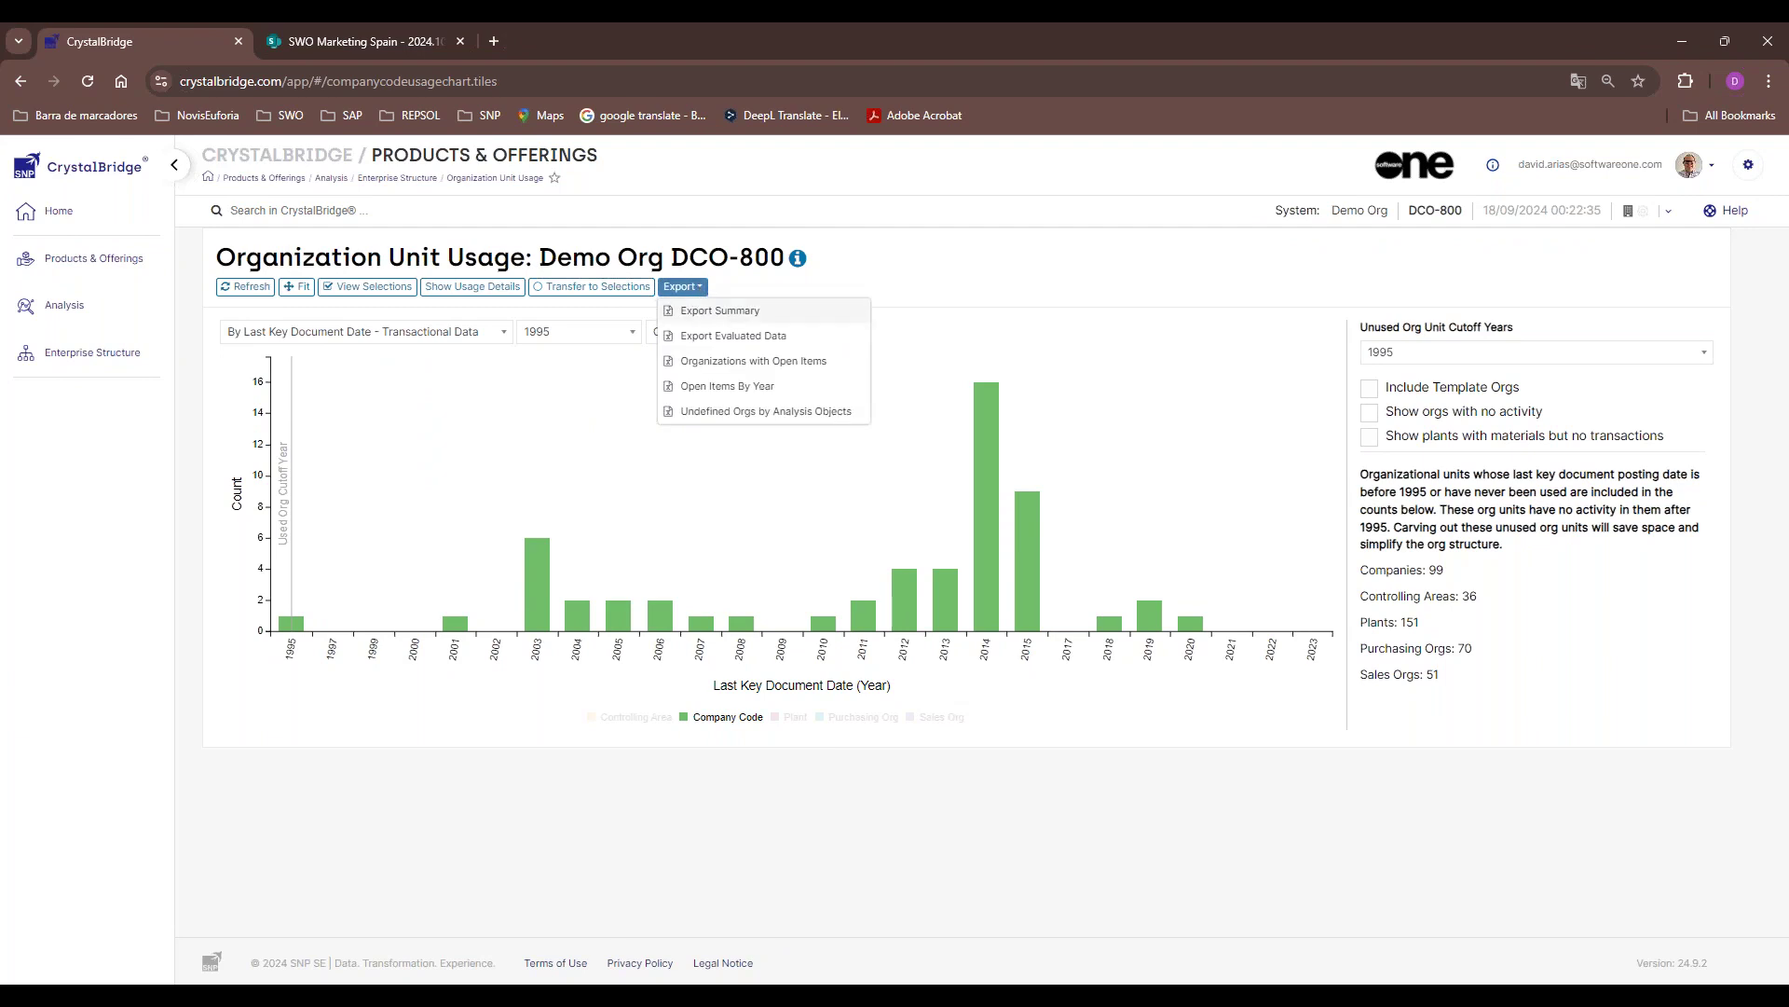
left_click(722, 312)
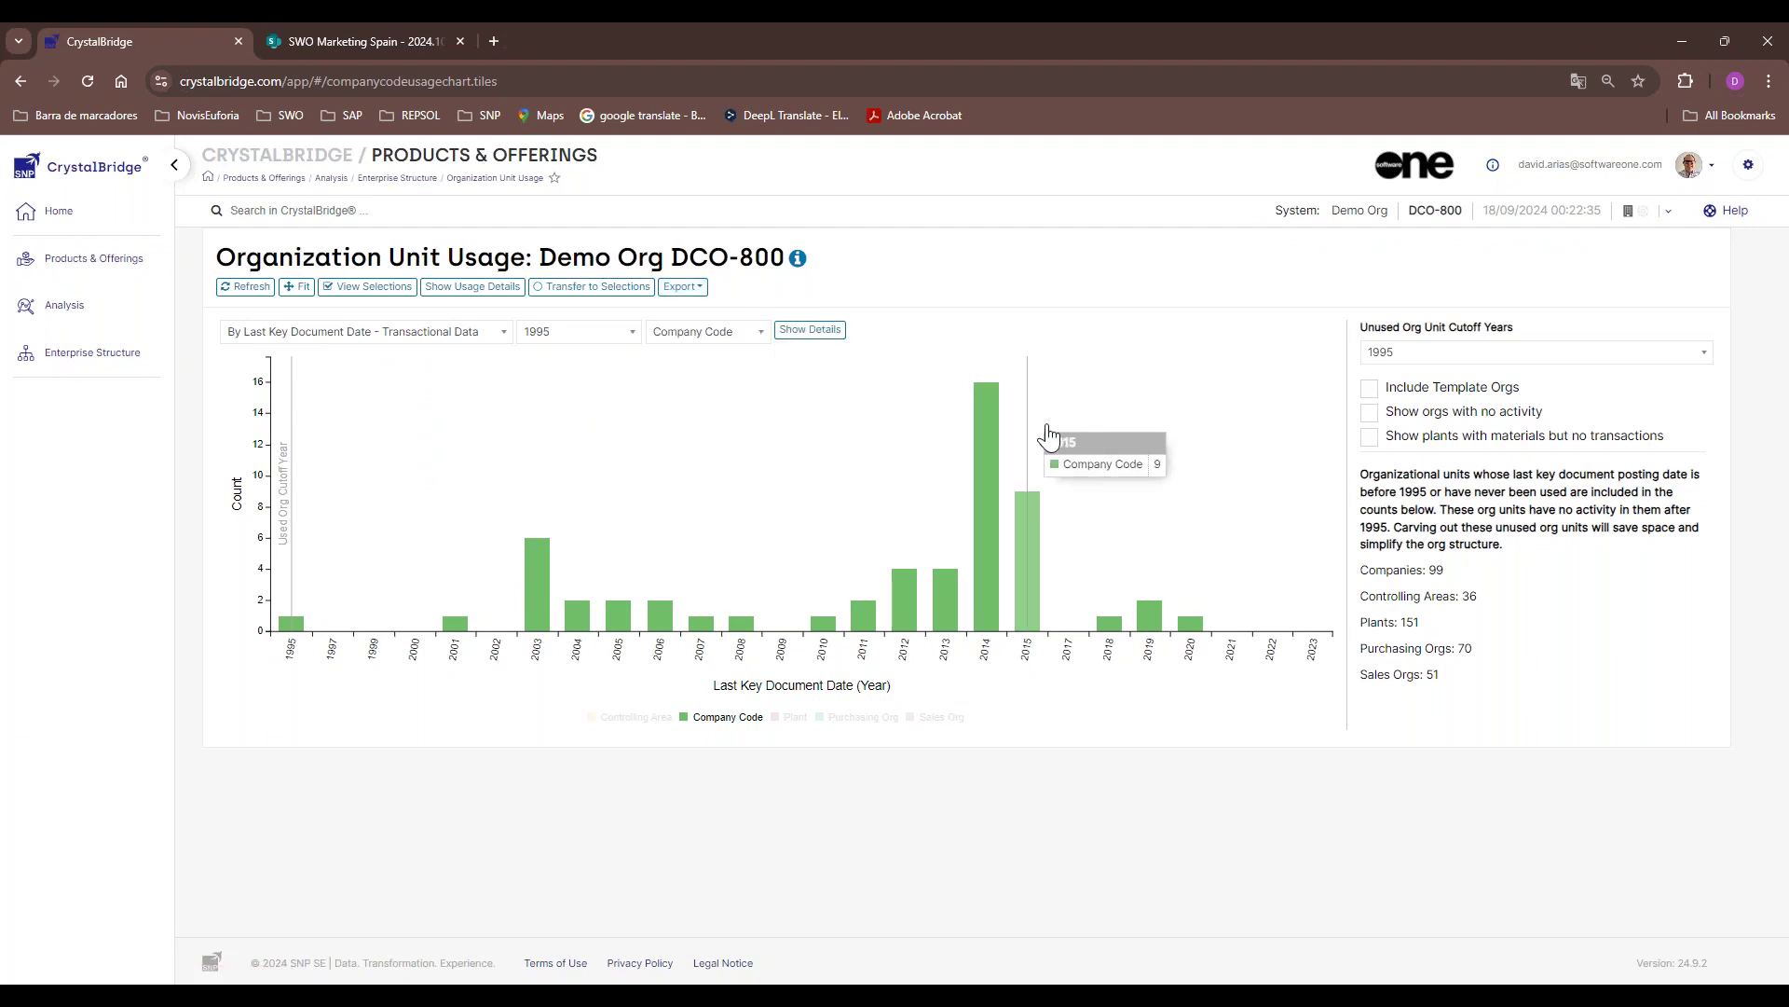
left_click(1583, 138)
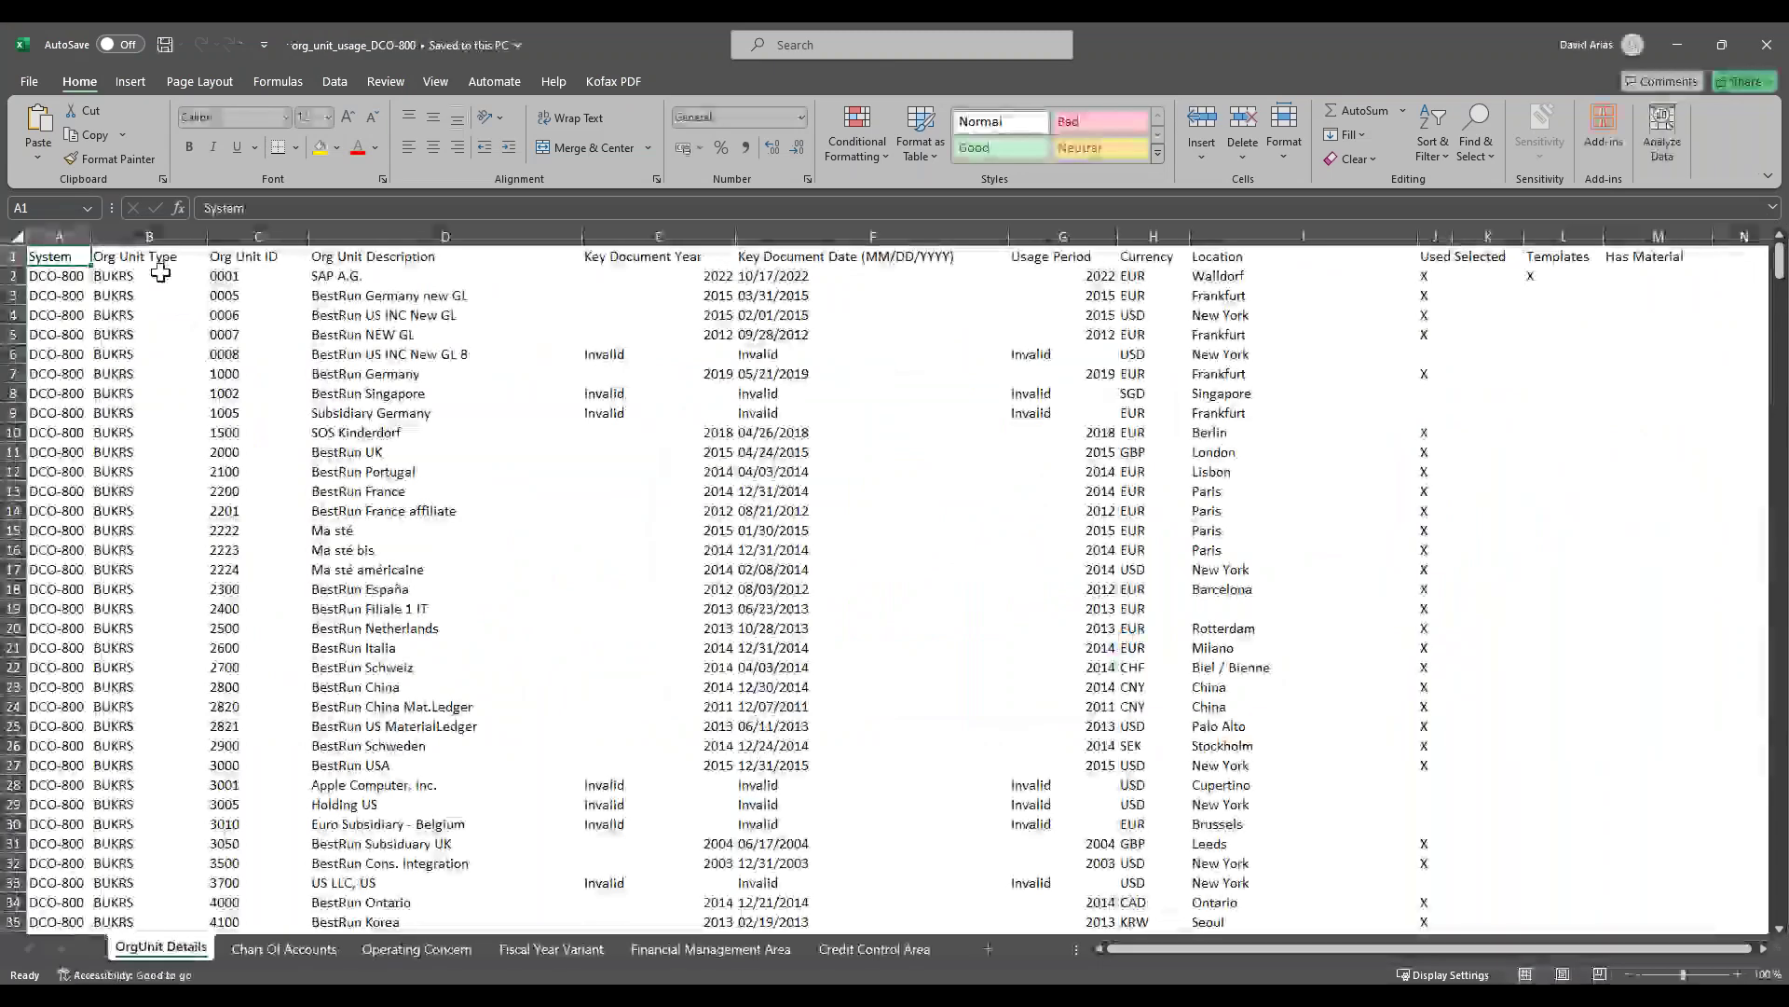
Add filters to the header row of the OrgUnit Details sheet and show only BUKRS in Org Unit Type
left_click(14, 256)
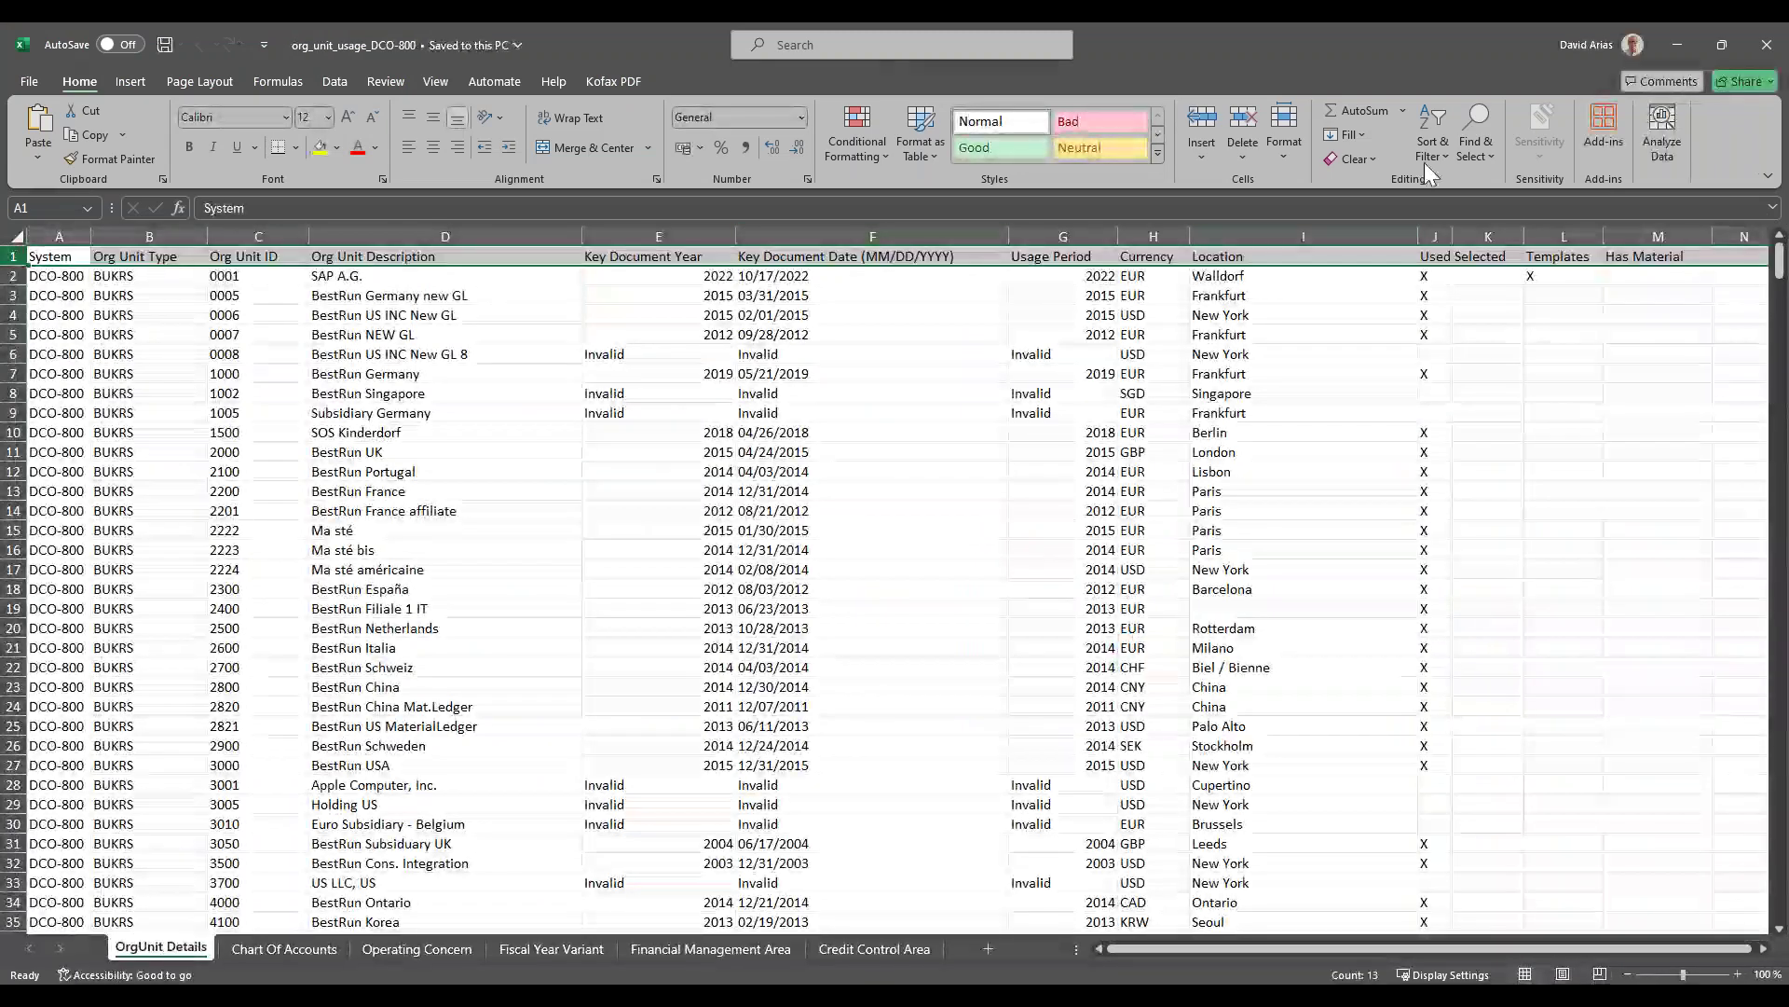
left_click(1433, 140)
left_click(1454, 270)
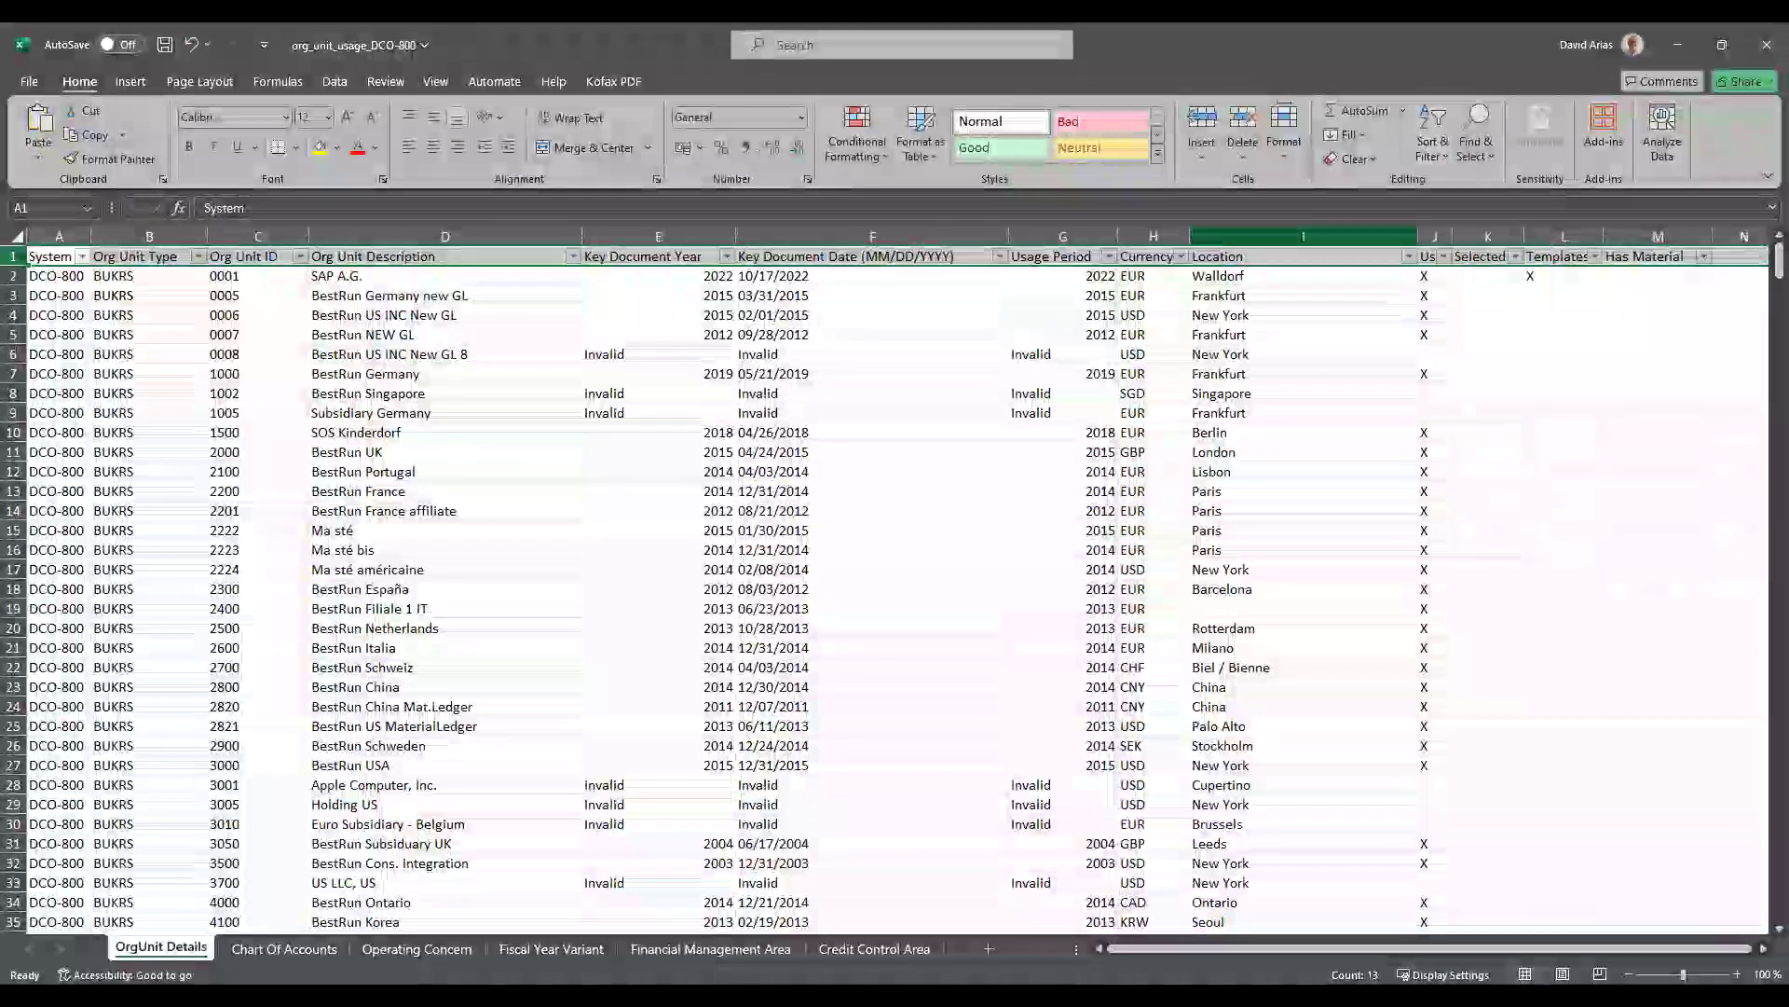
left_click(198, 256)
left_click(92, 500)
left_click(88, 516)
left_click(170, 674)
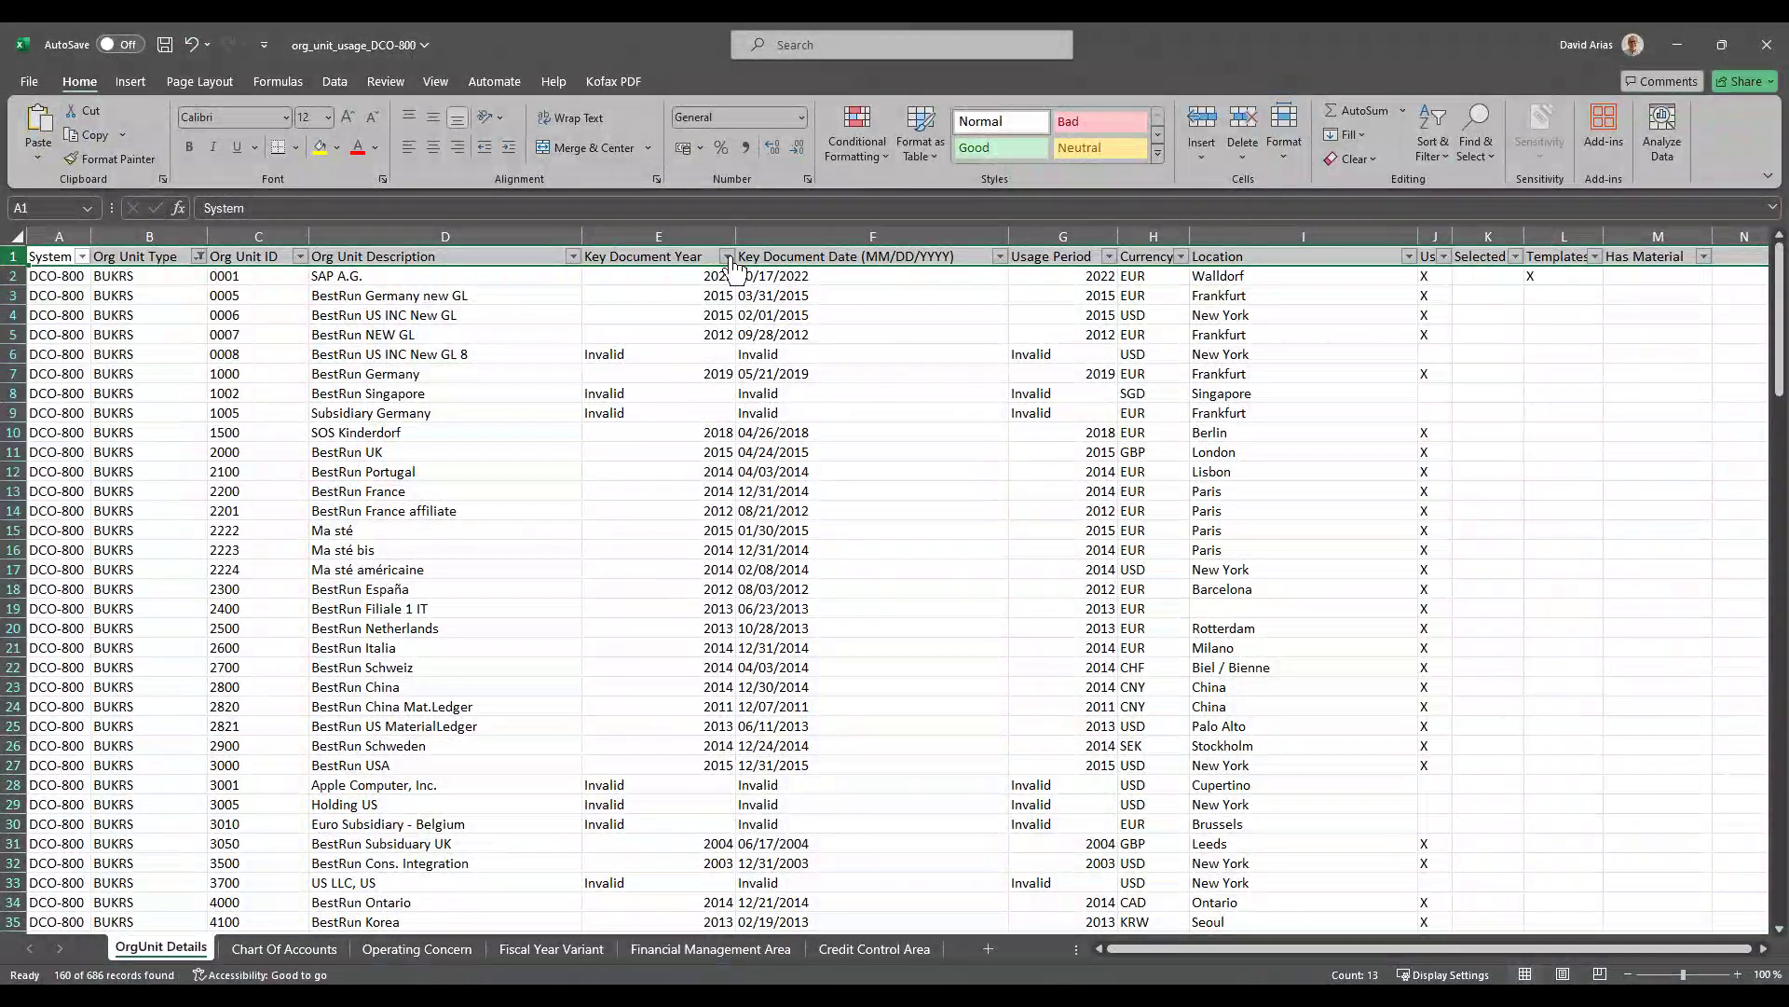
Sort the rows by Key Document Year from Z to A and filter out the Invalid years
left_click(727, 256)
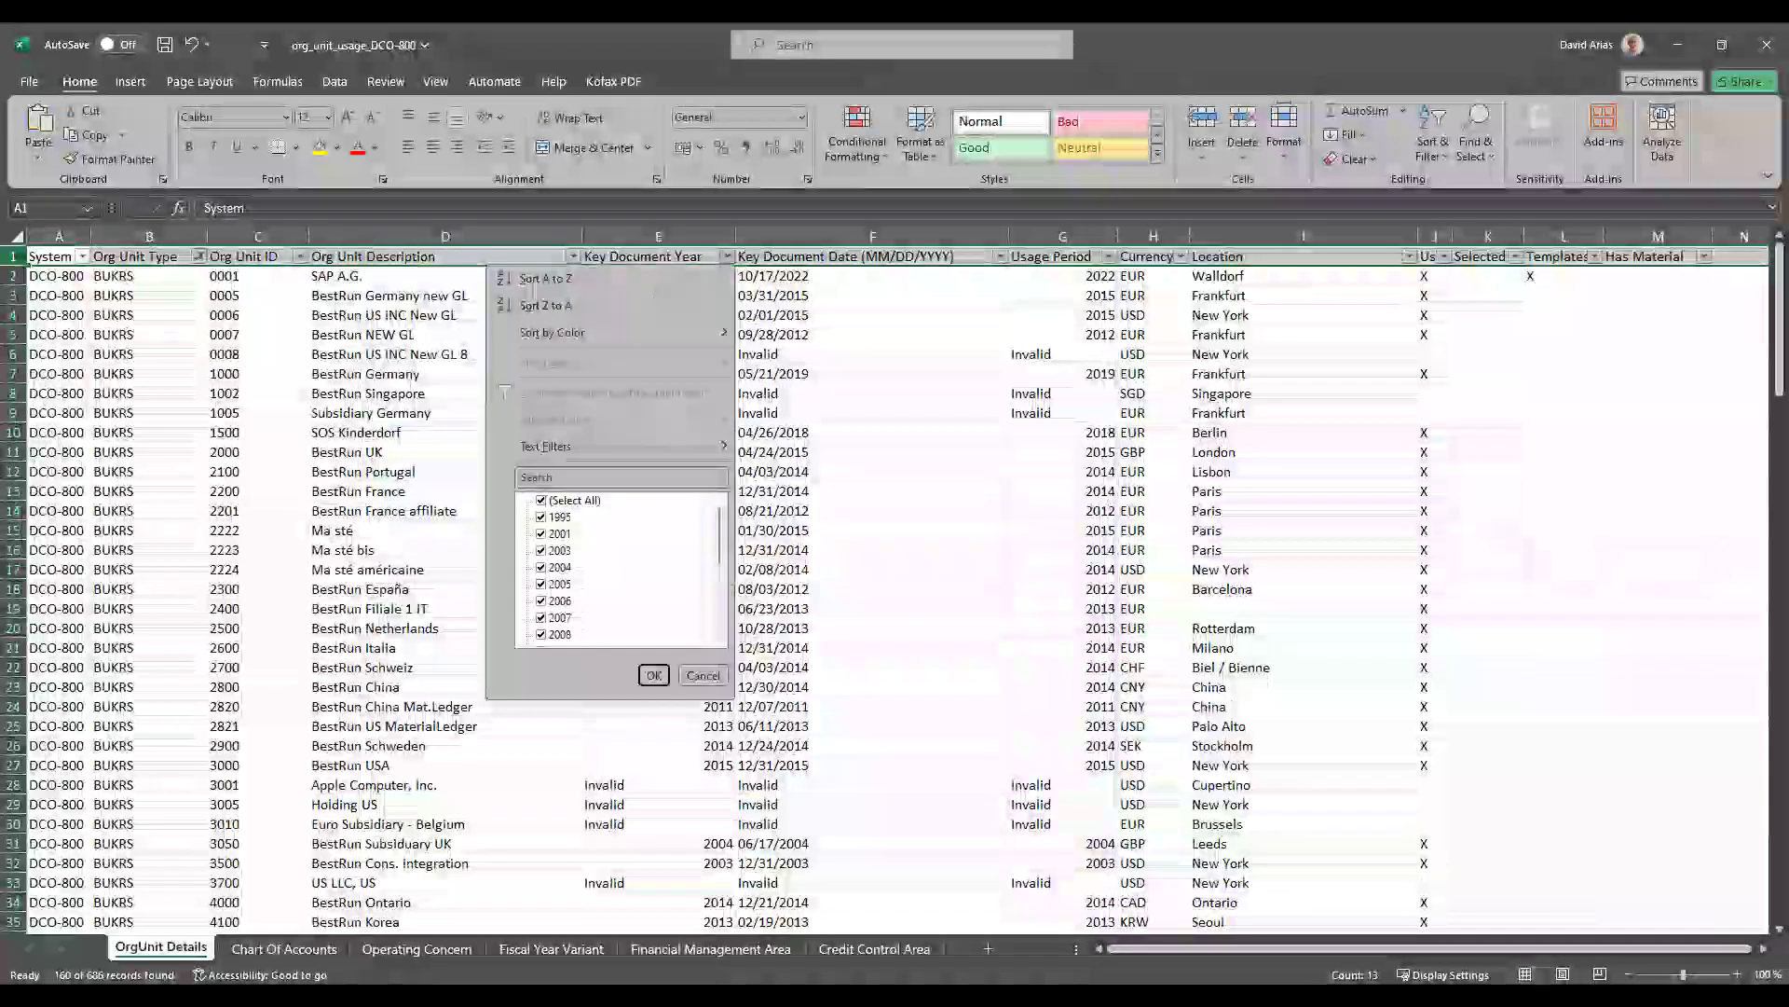
key("Escape")
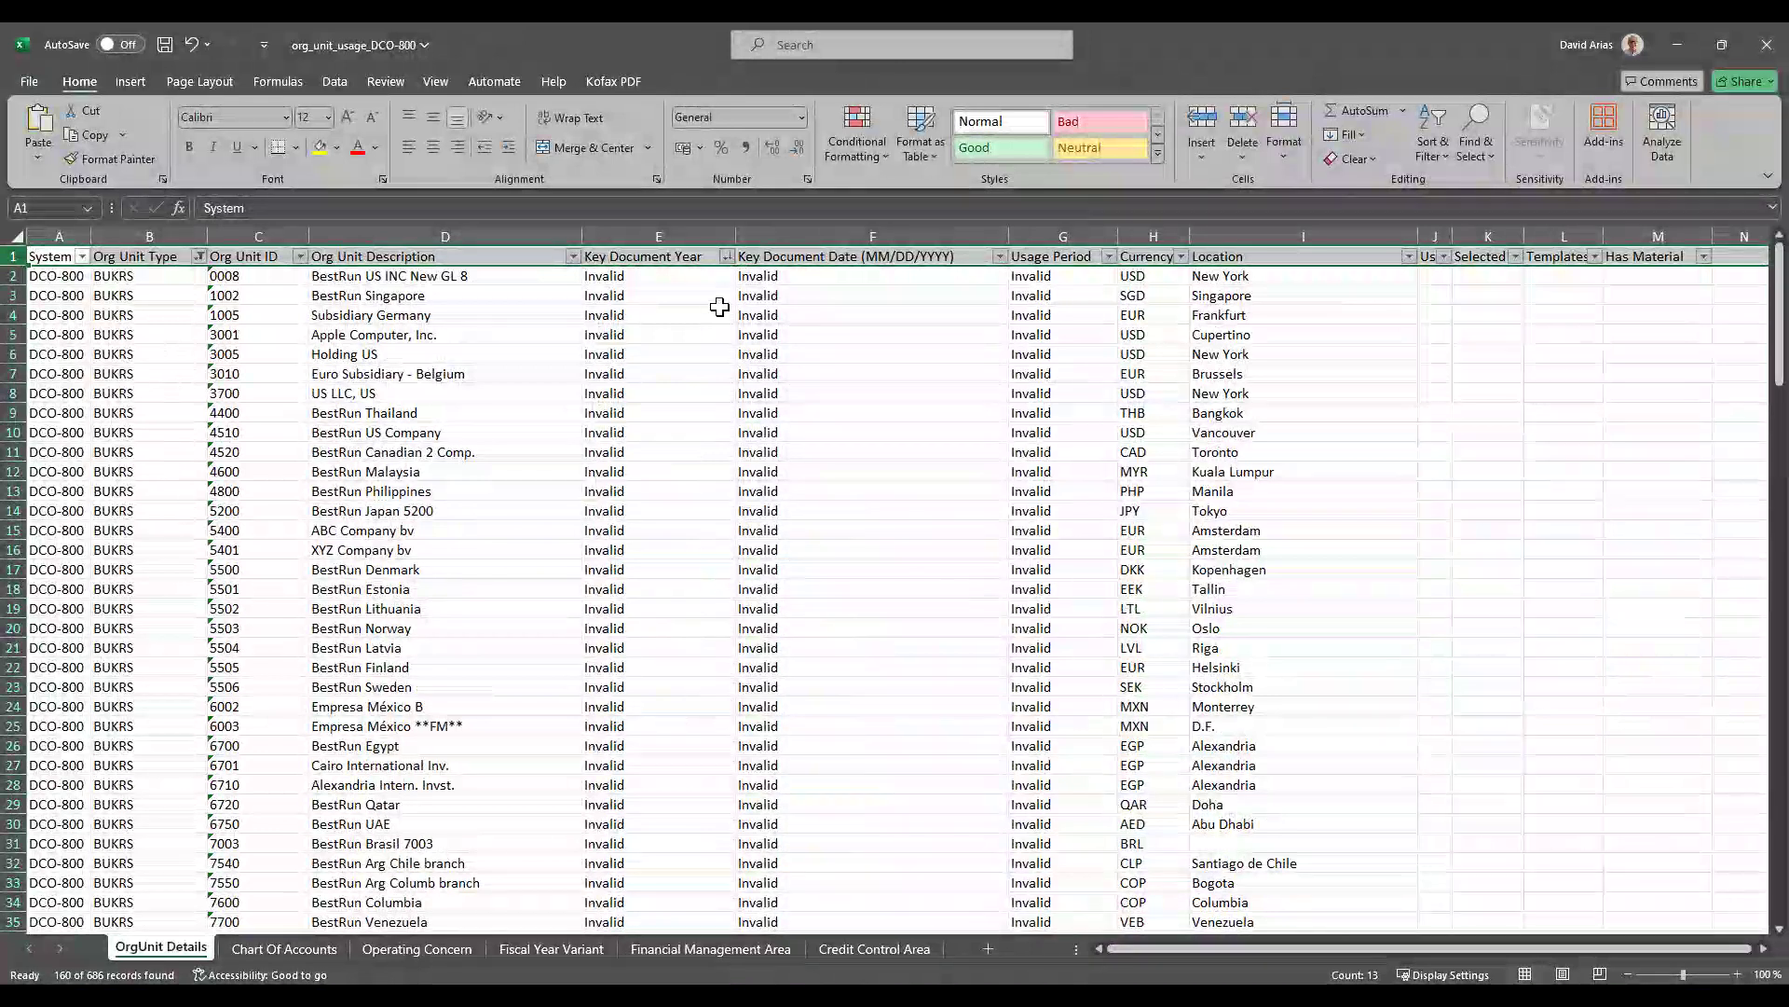
left_click(727, 257)
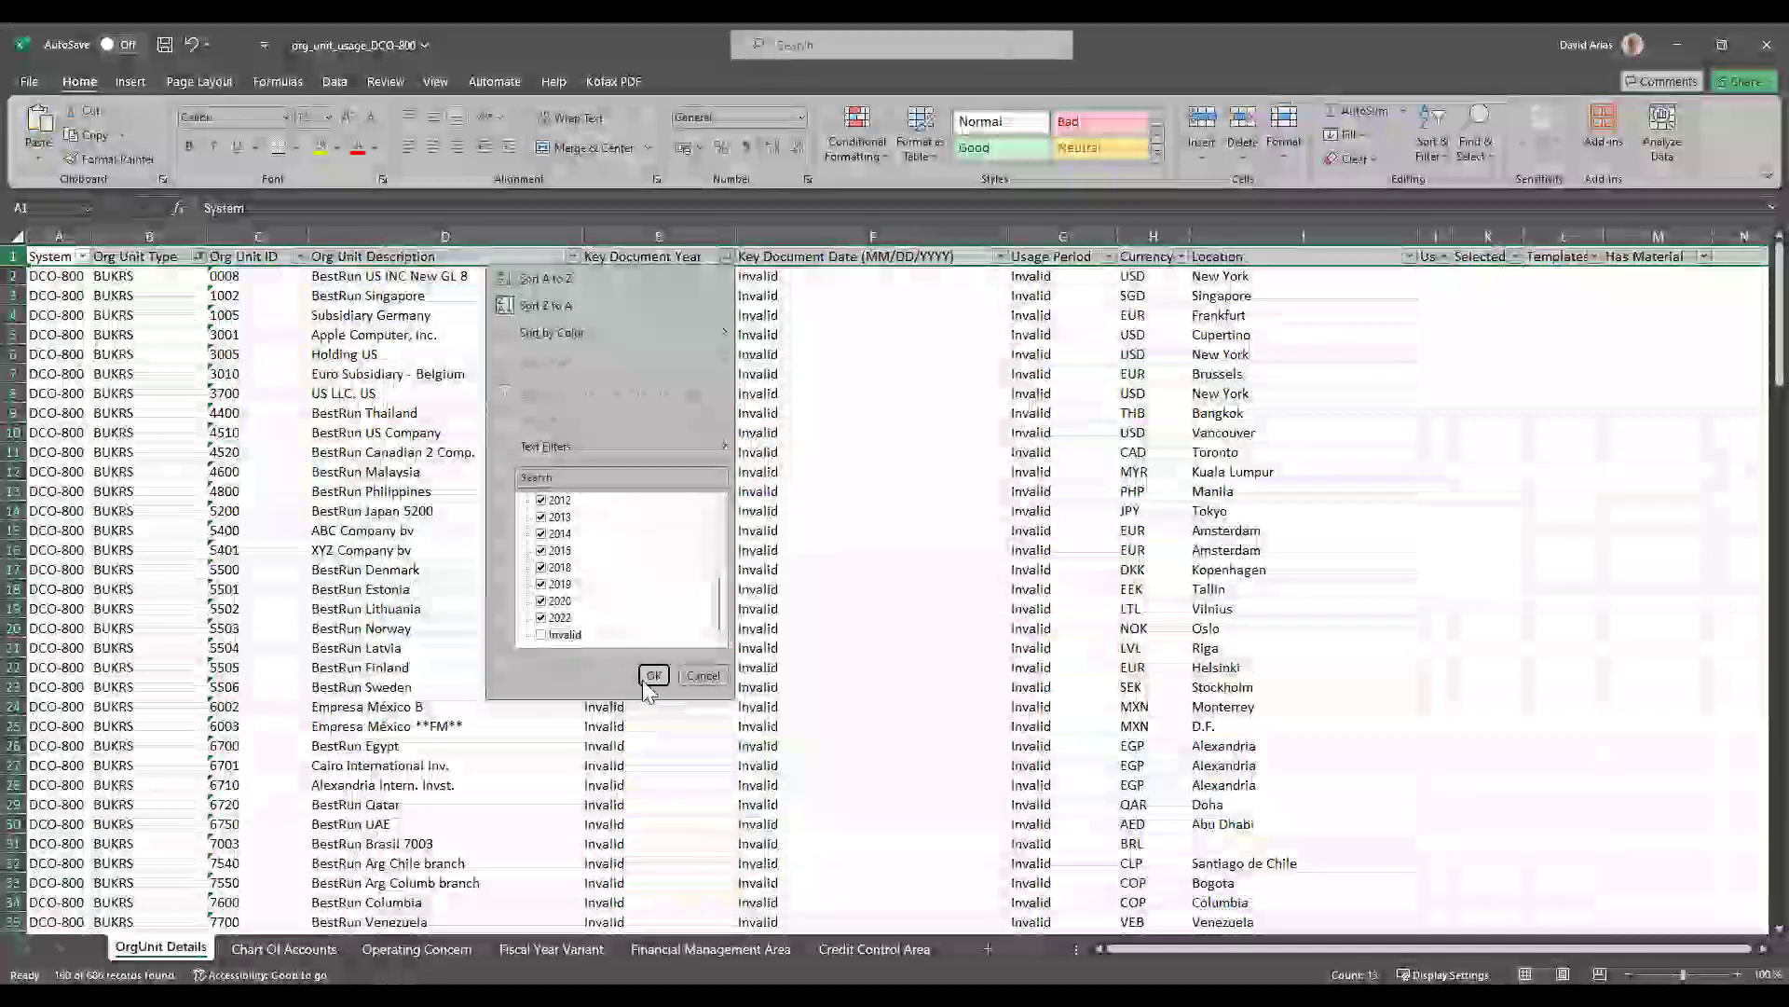
left_click(652, 675)
Check the Key Document Years of the most recent company codes and copy their Org Unit IDs from 0001 down to FARR
left_click(658, 276)
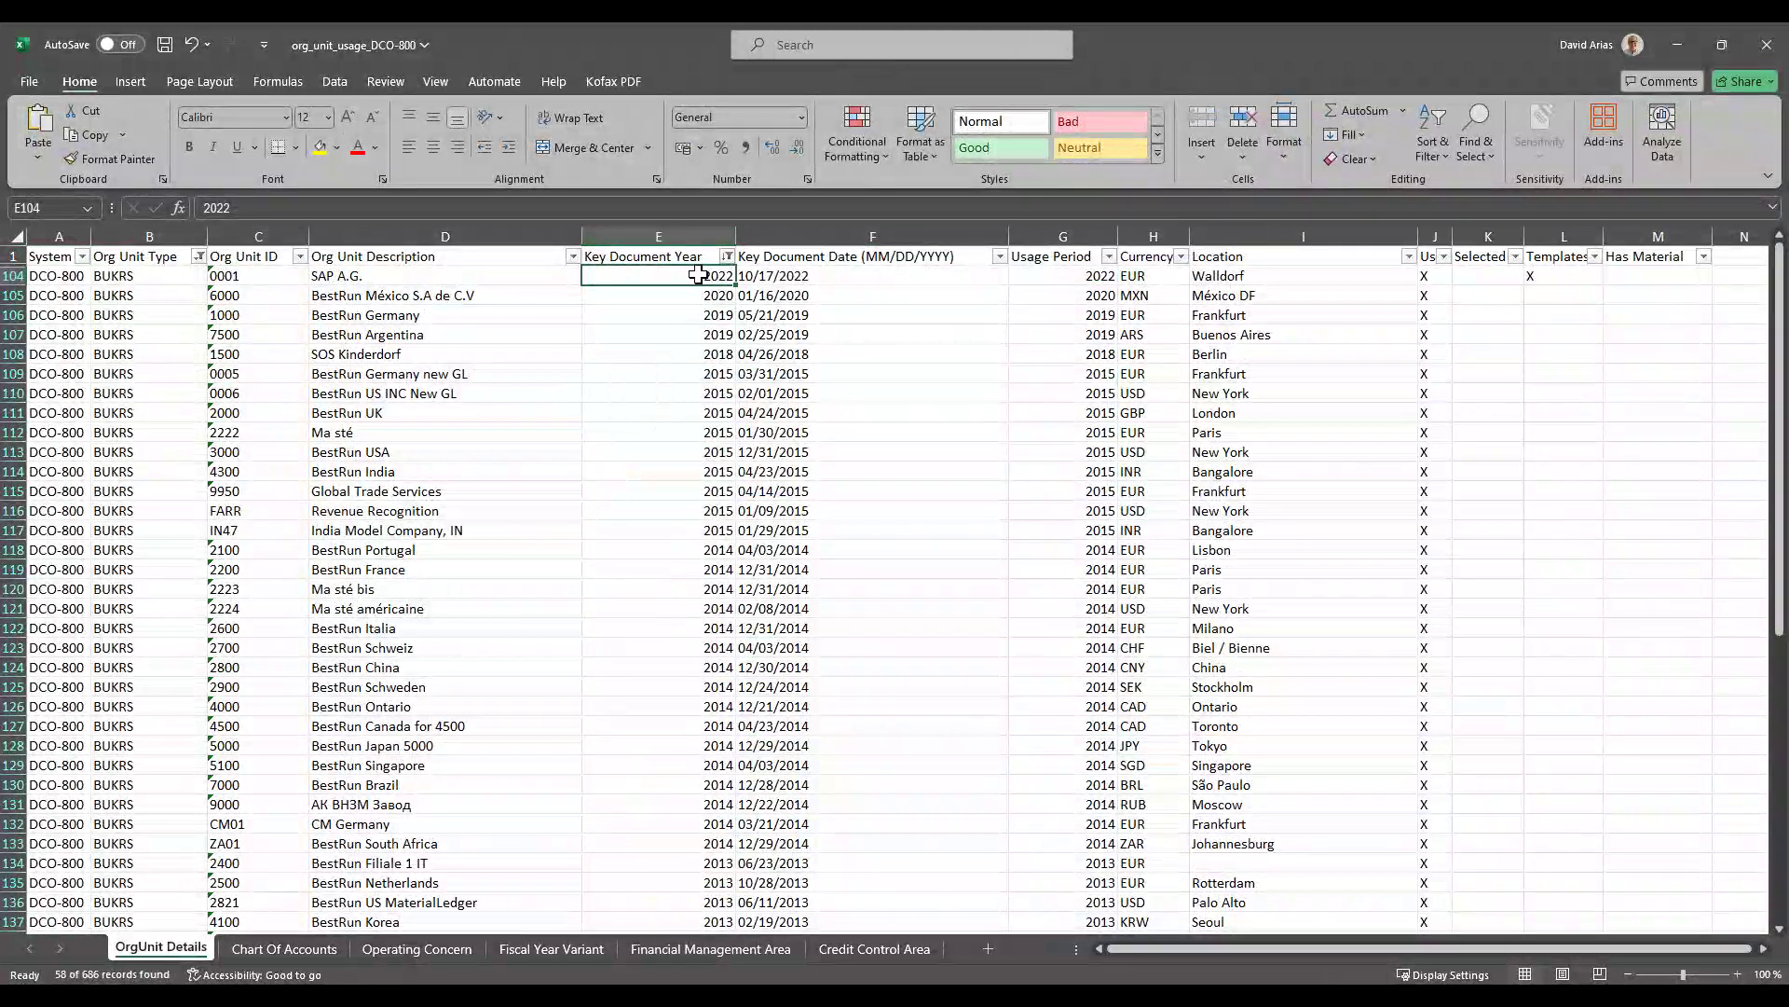
left_click_drag(699, 275, 701, 510)
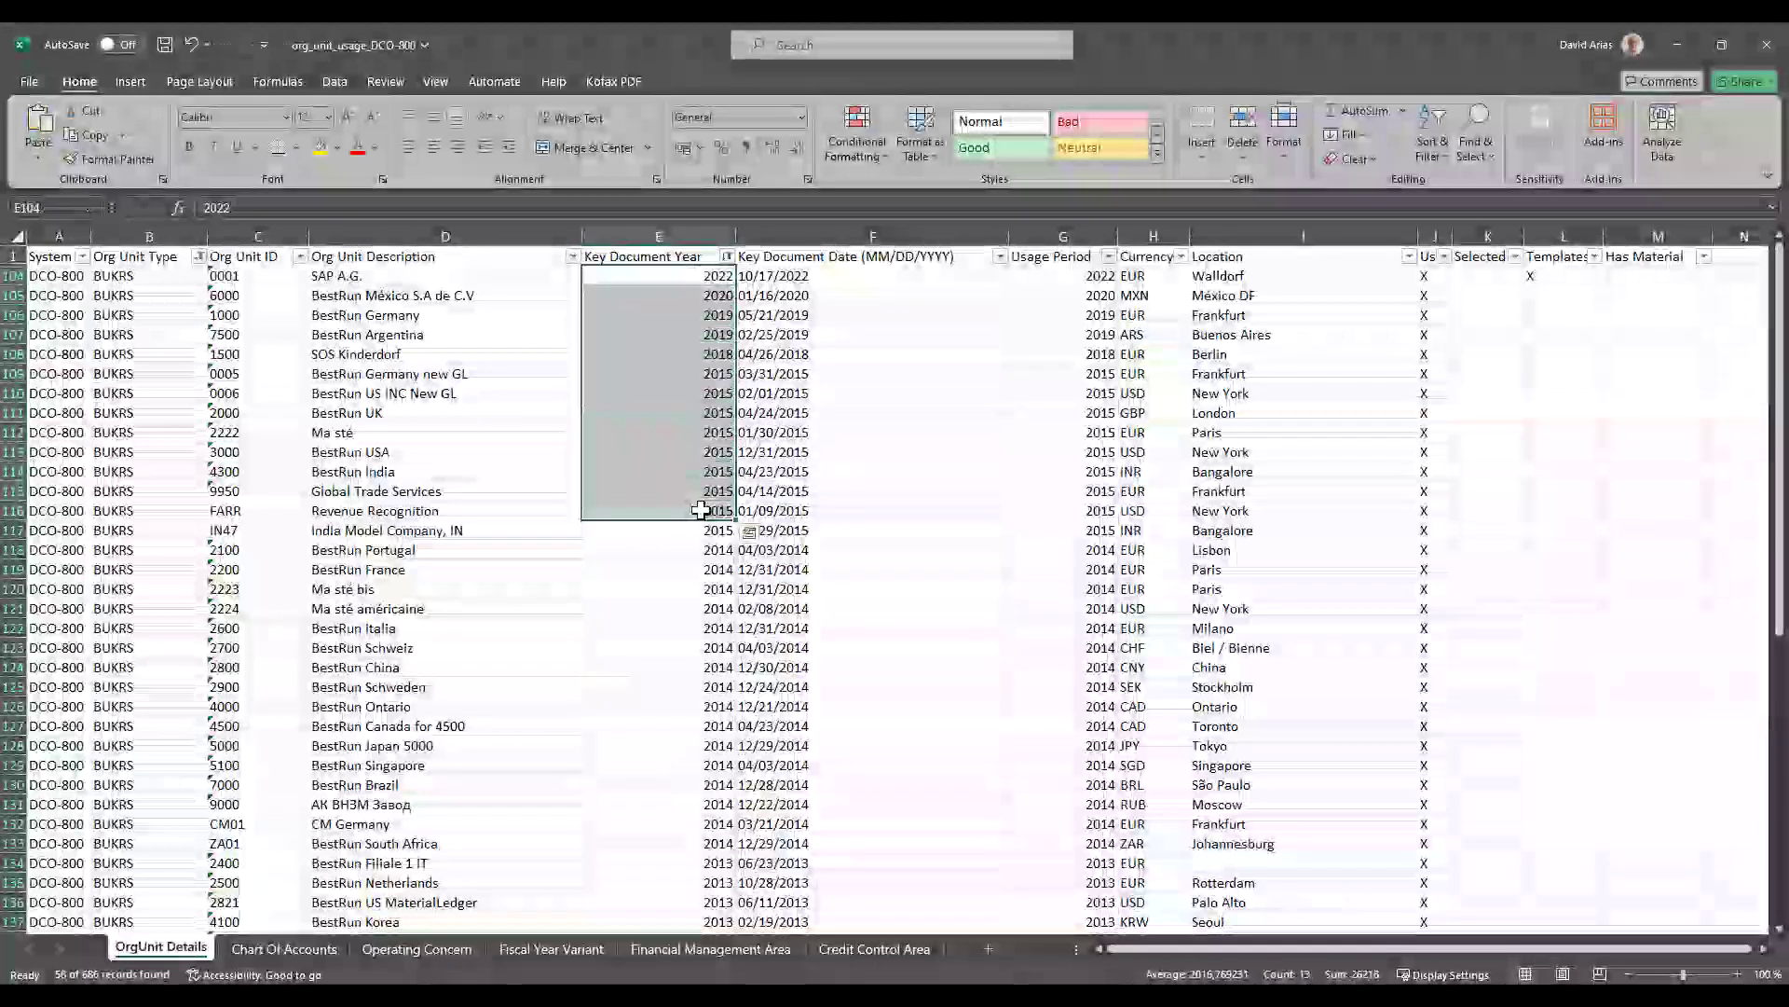
left_click(279, 278)
left_click_drag(278, 295, 286, 509)
key("ctrl+c")
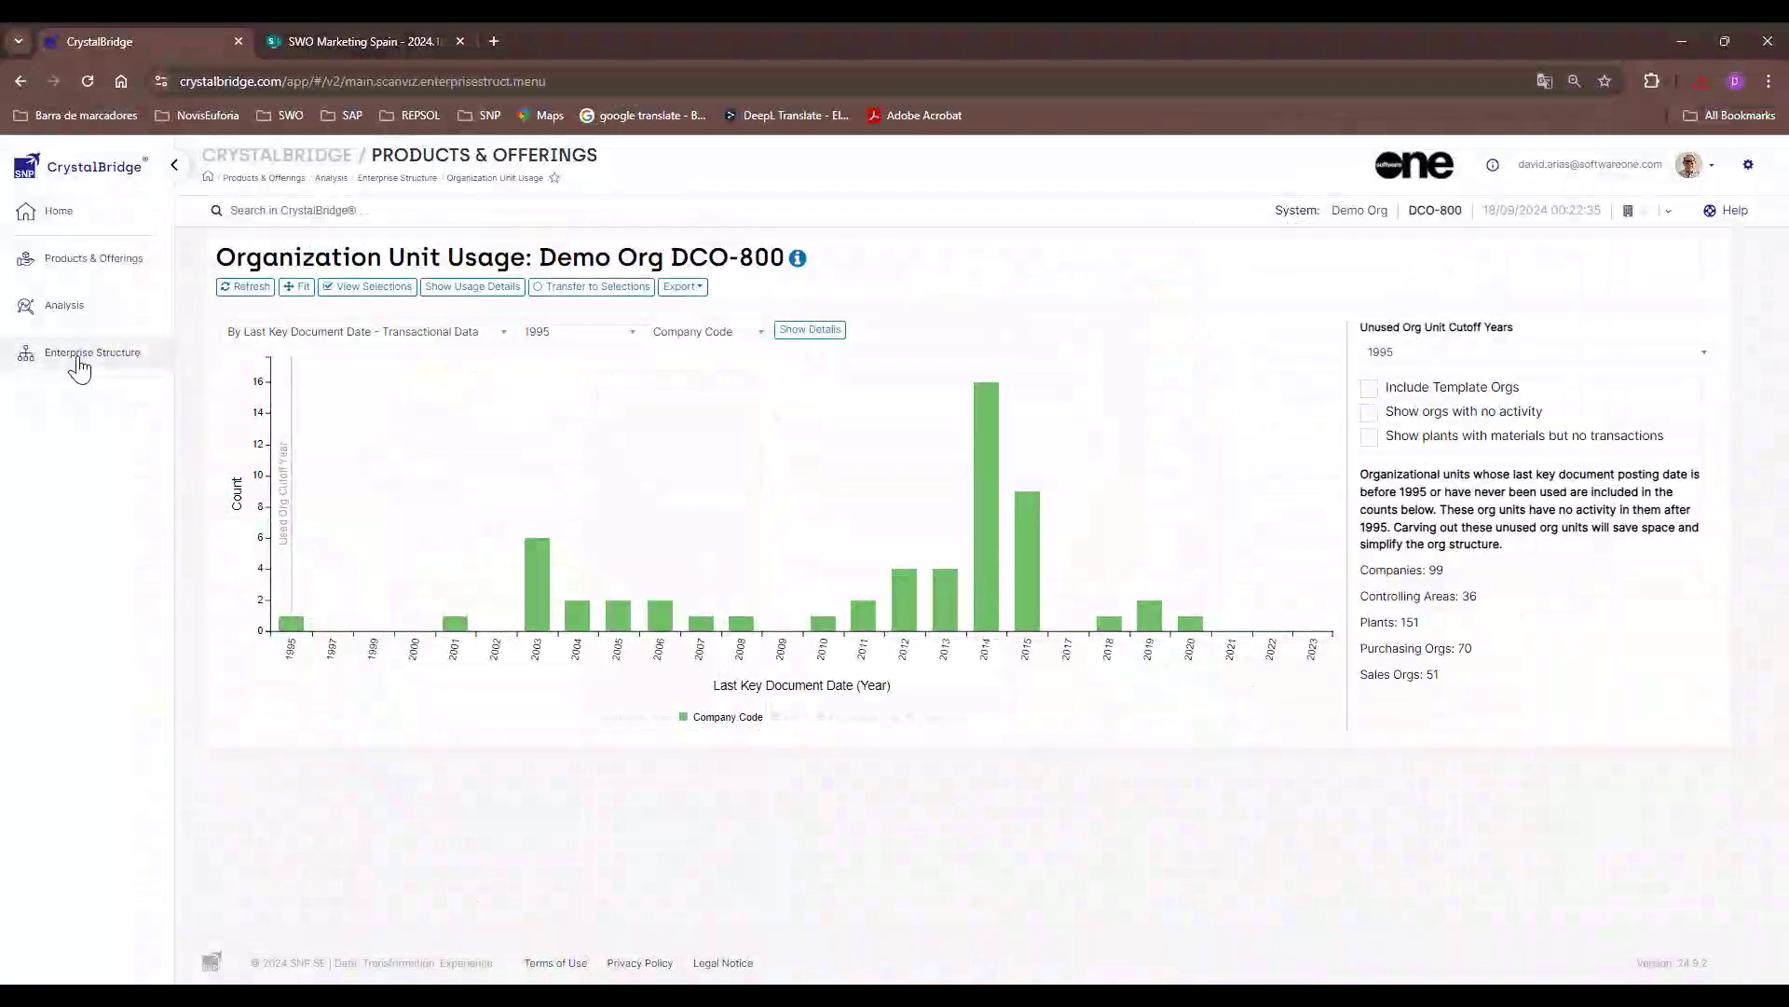
Switch to CrystalBridge's Organizational Structure chart under Enterprise Structure and paste the copied Org Unit IDs into an advanced selection
left_click(74, 354)
left_click(575, 489)
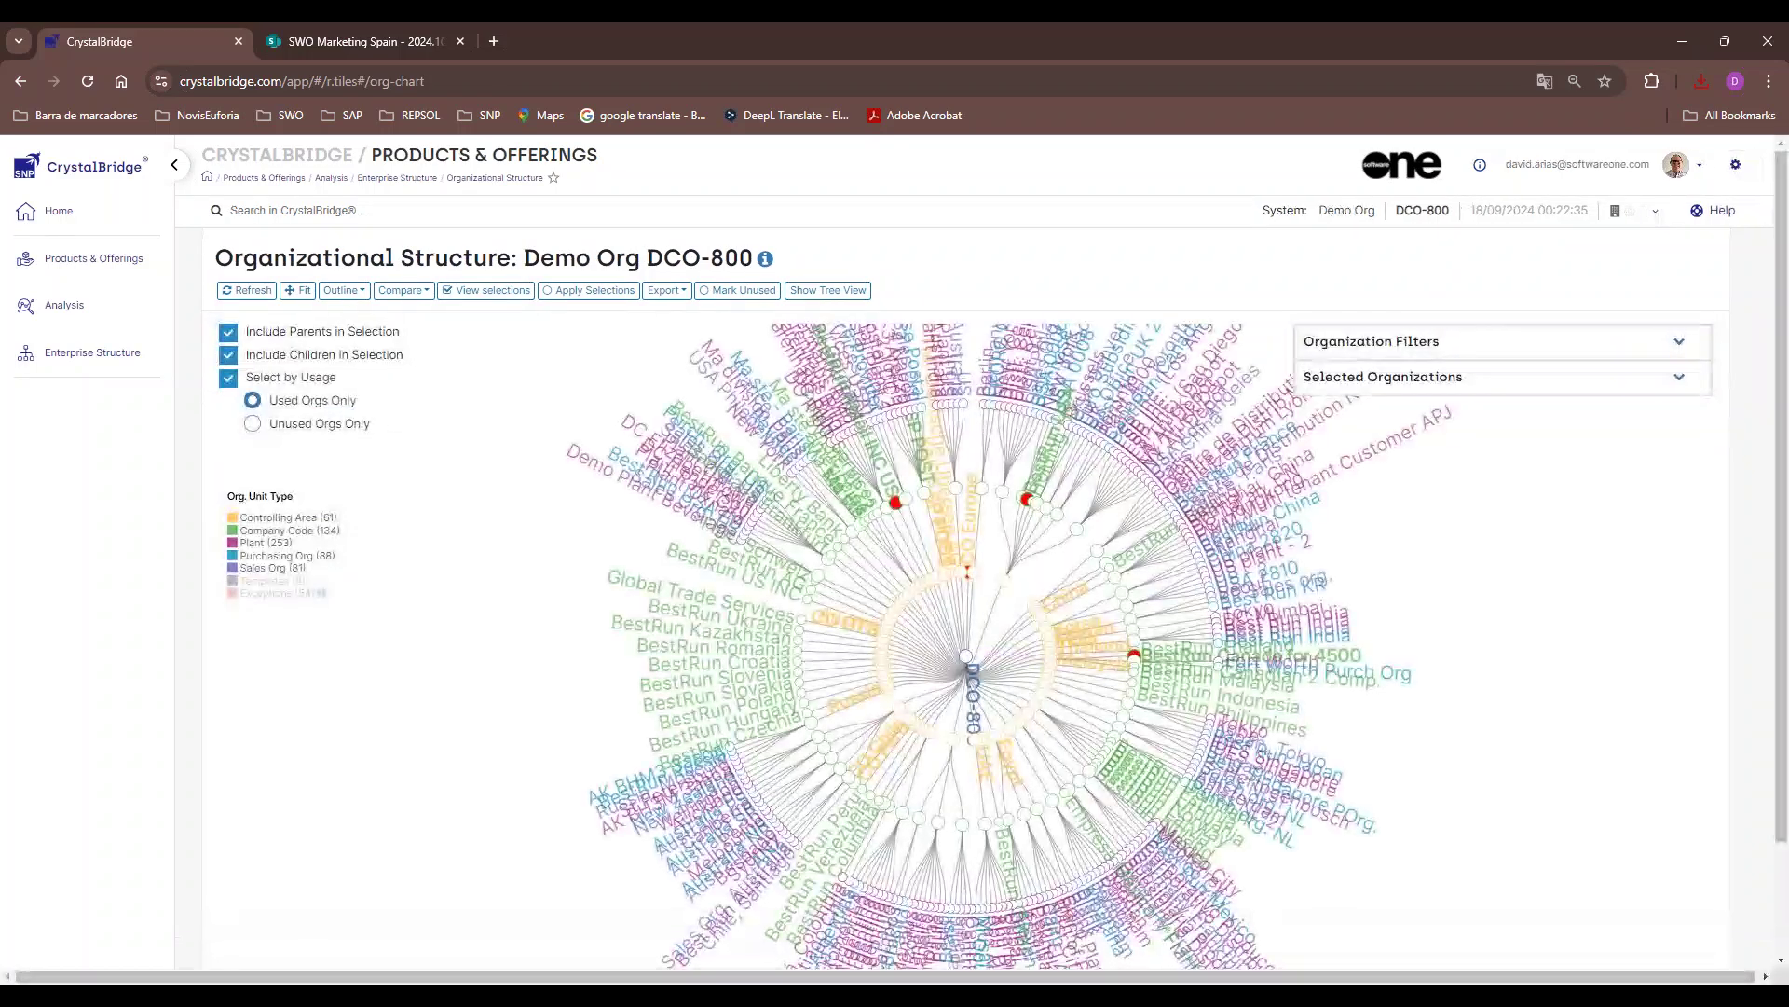
left_click(1679, 378)
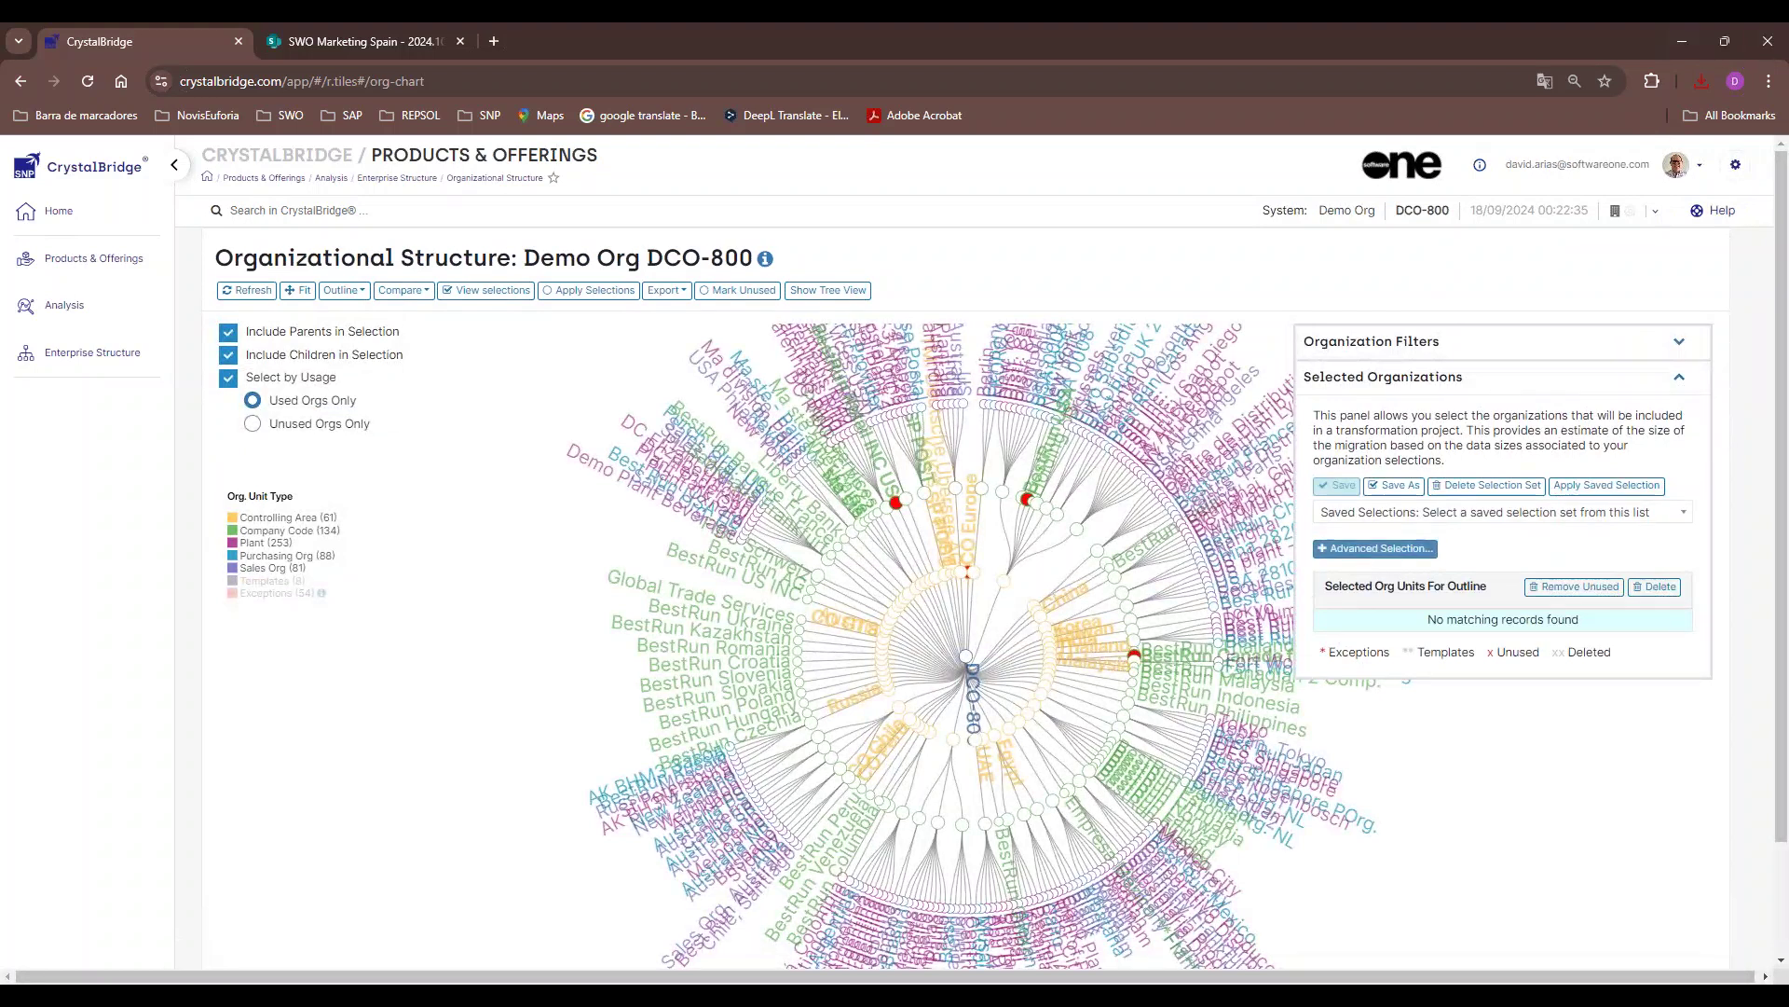
left_click(1376, 548)
key("ctrl+v")
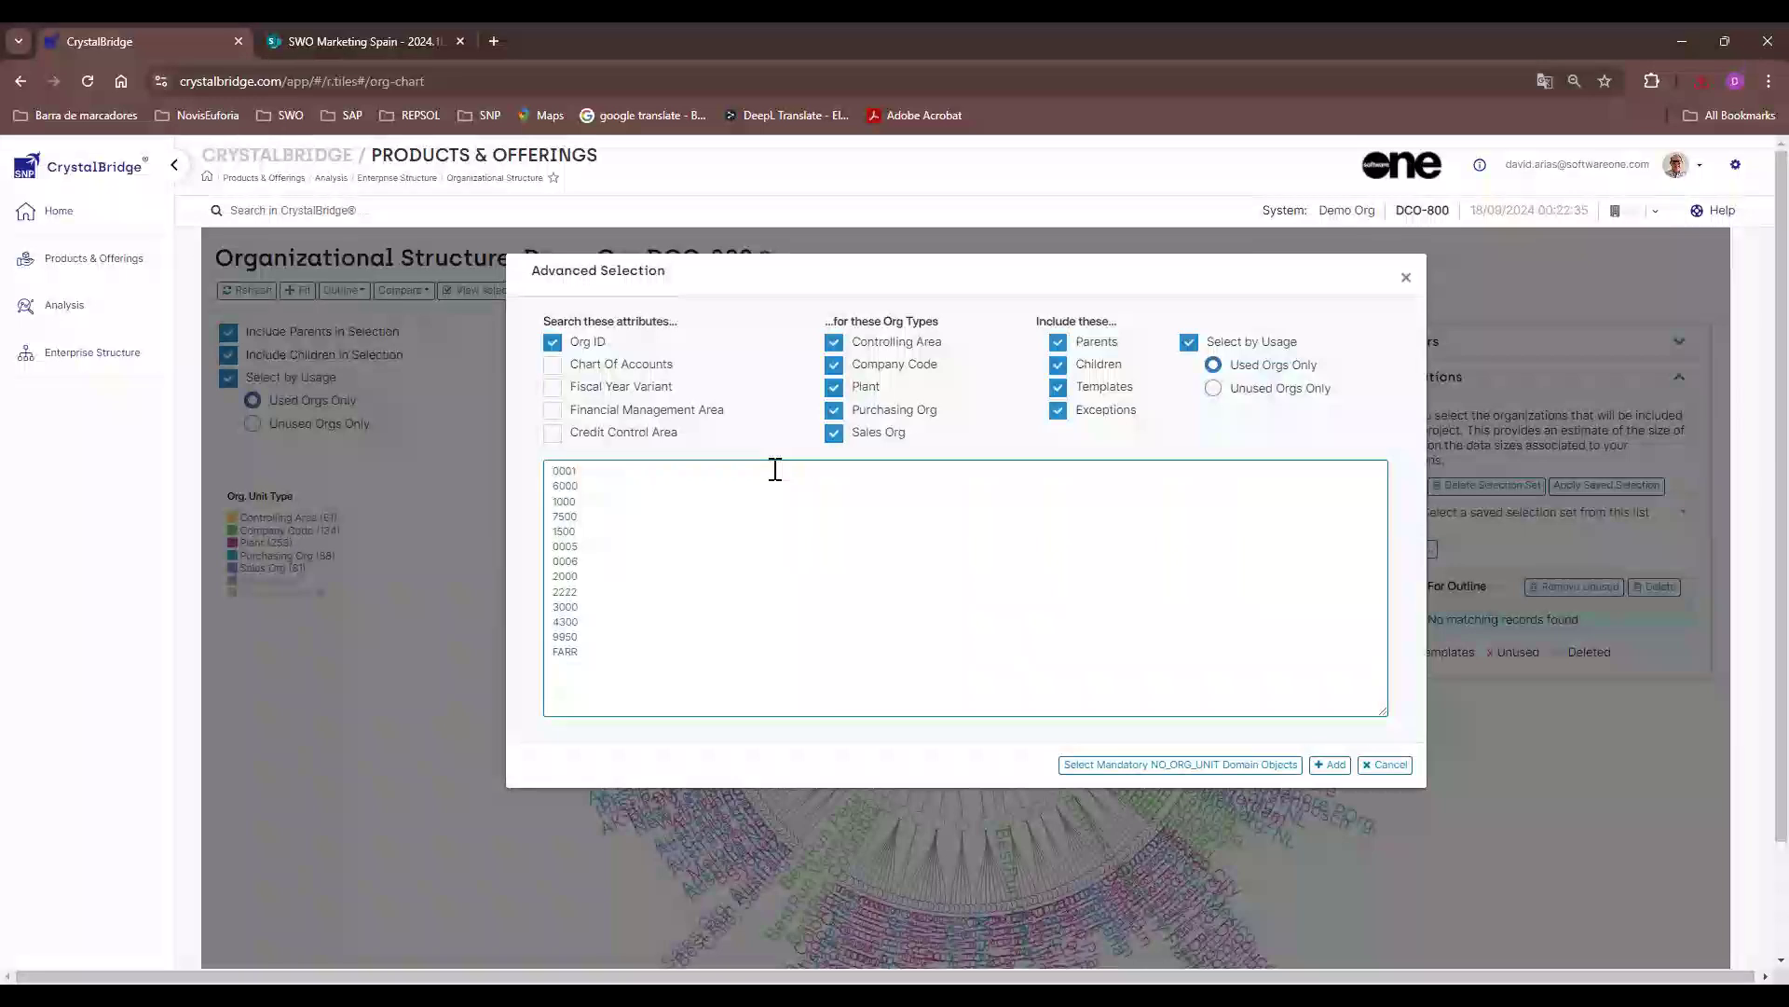
Limit the advanced selection to the Company Code org type, turn off Select by Usage, and add the matching organizations
left_click(900, 344)
left_click(882, 389)
left_click(885, 411)
left_click(881, 436)
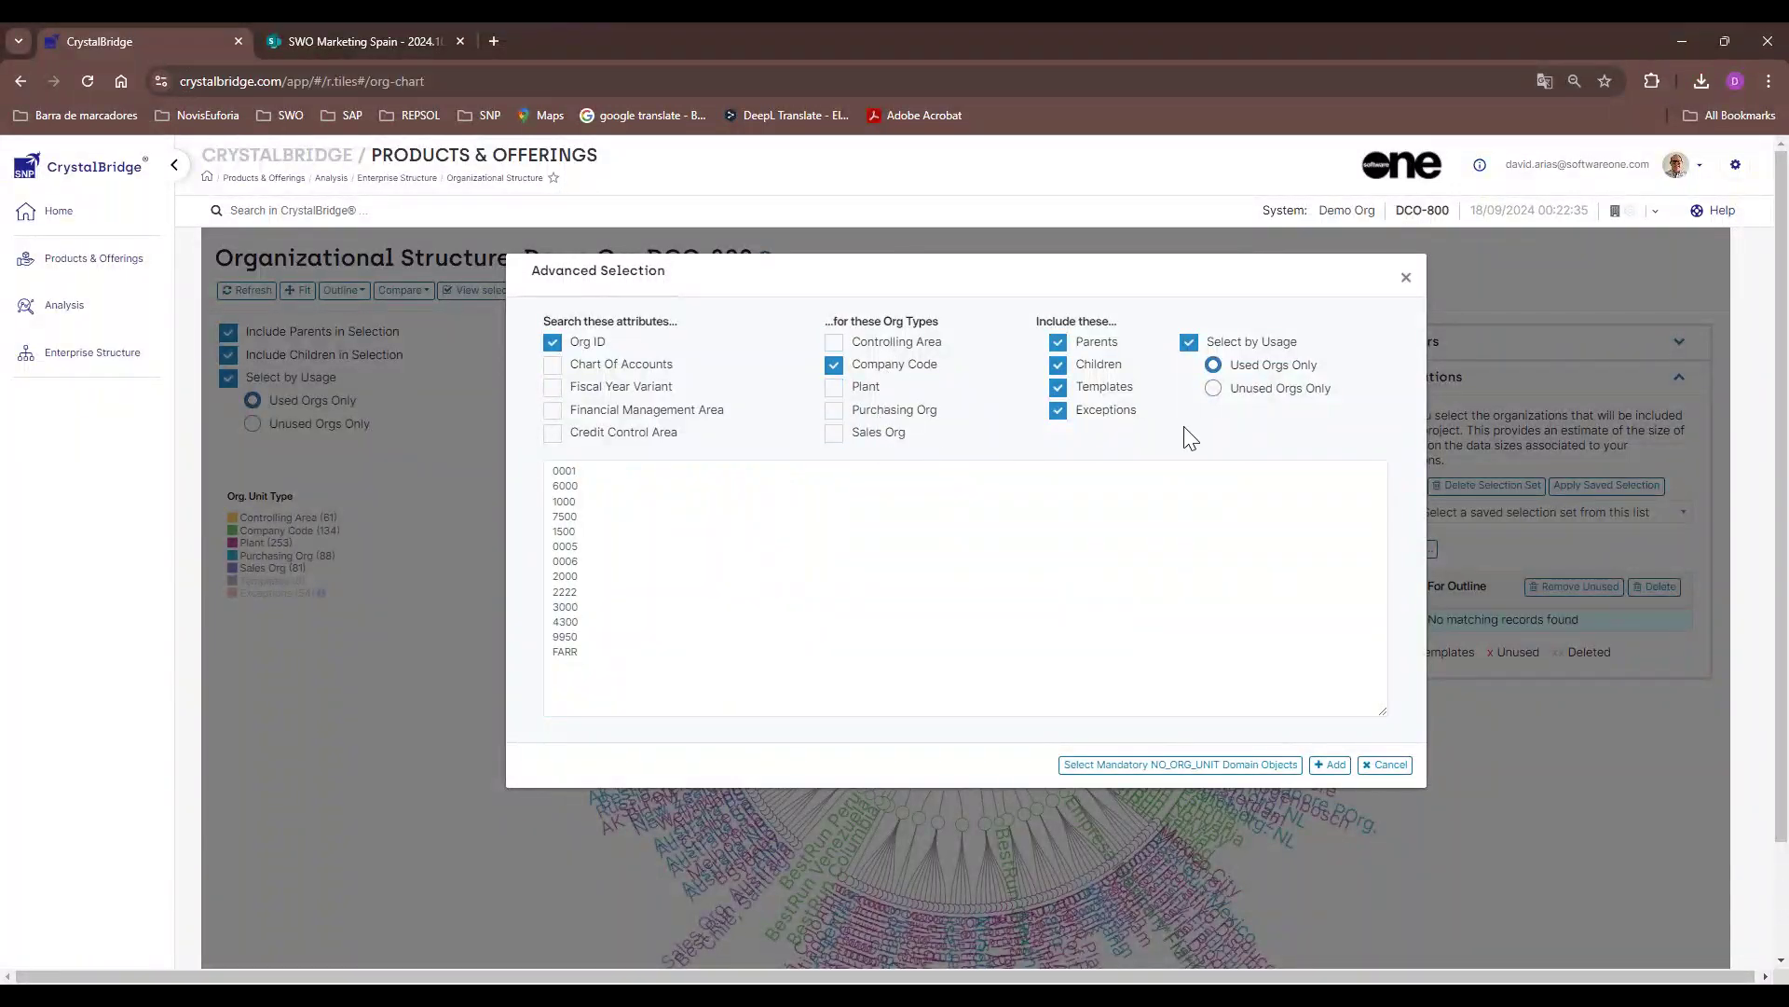
left_click(1189, 343)
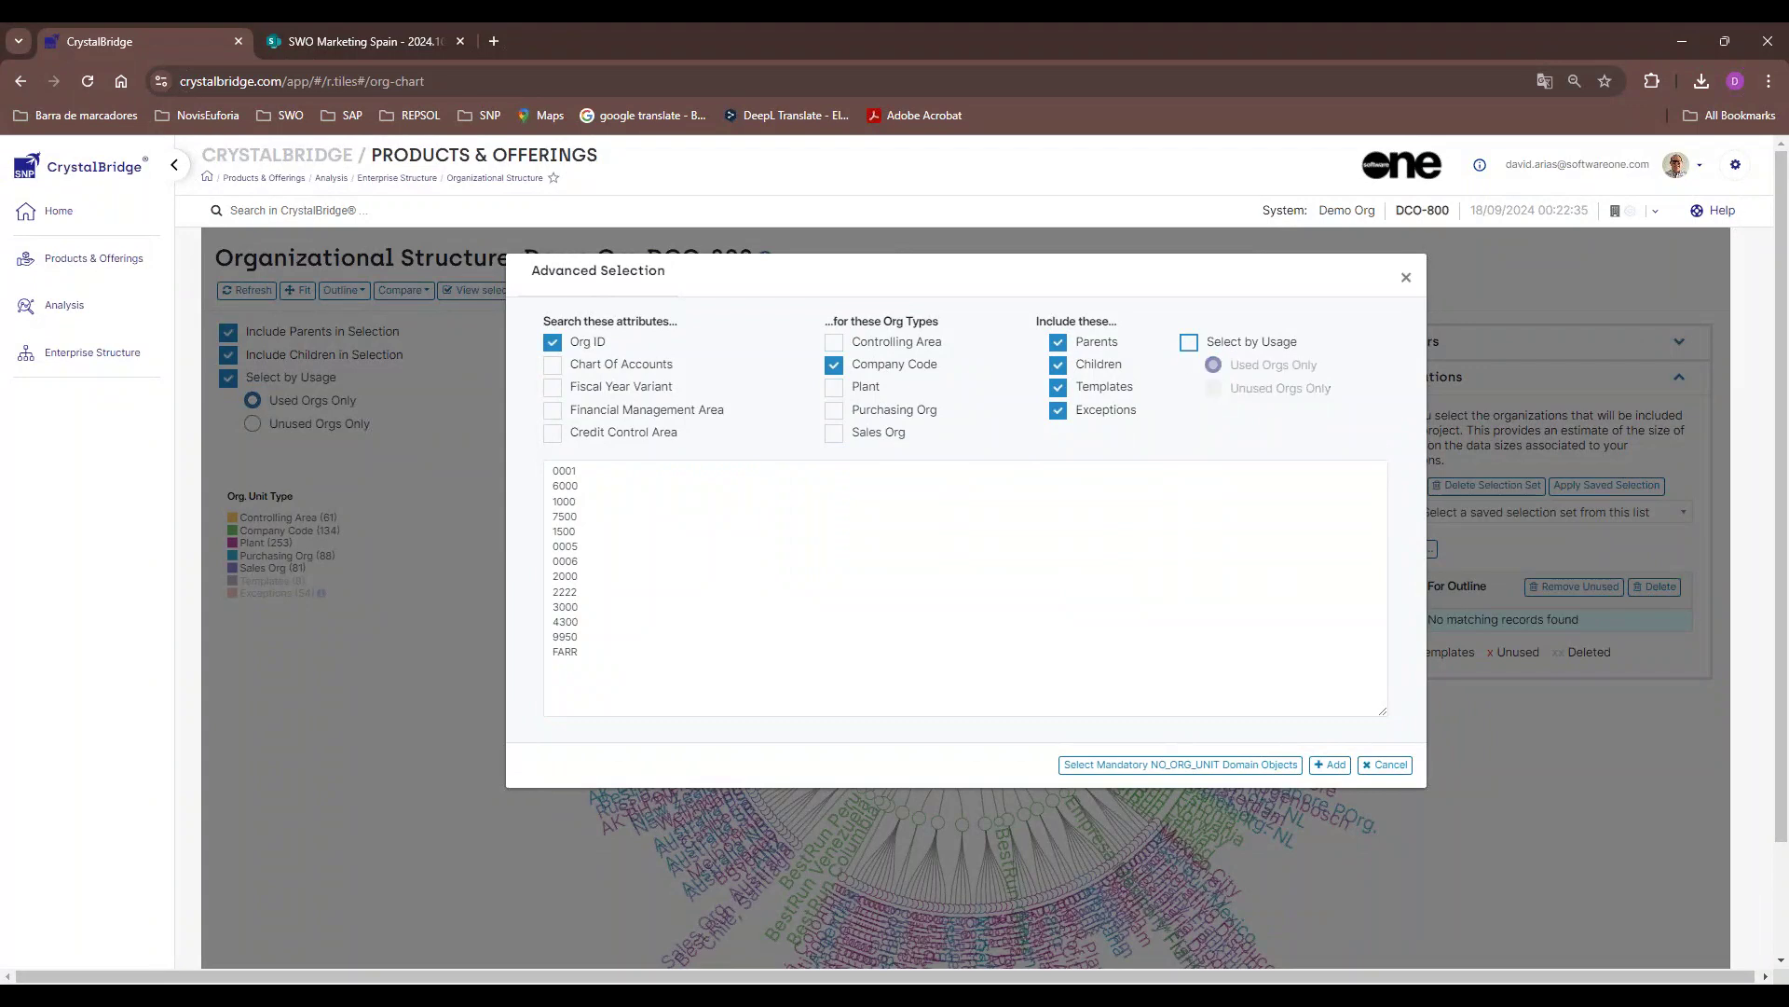
left_click(1331, 764)
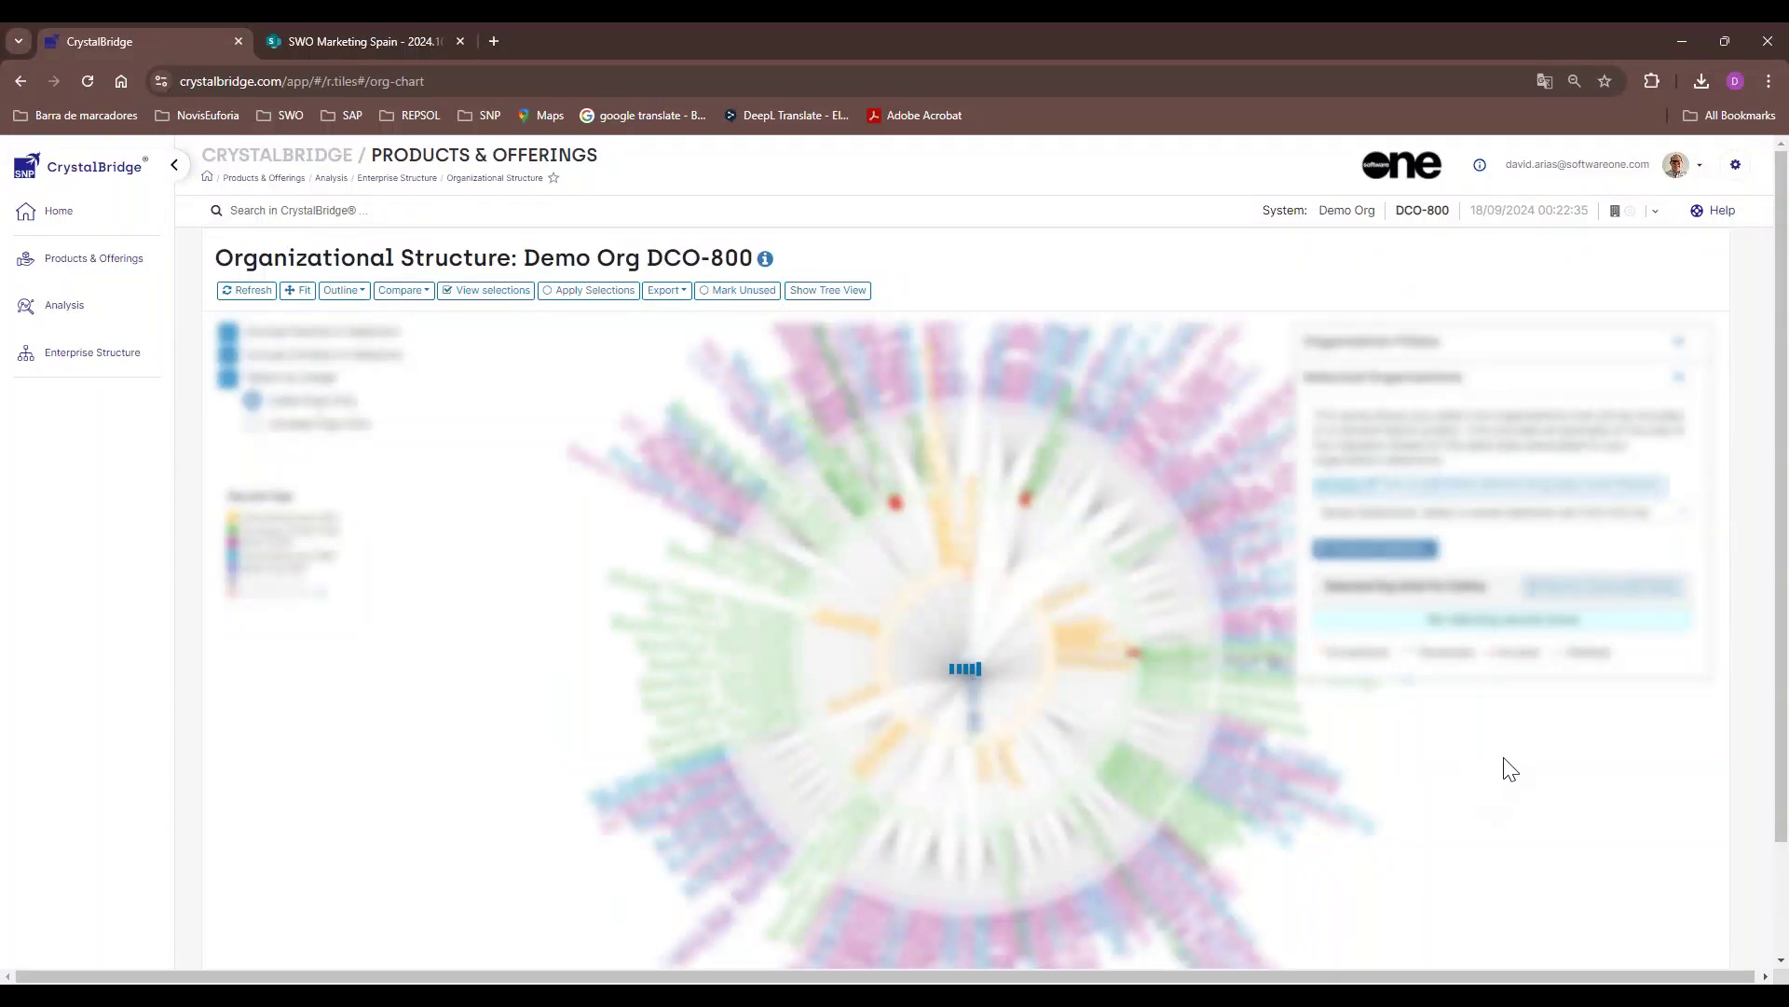
Save the selected organizations as selection set BUKRS_2024 and apply the selection to the organizational structure chart
left_click(1398, 486)
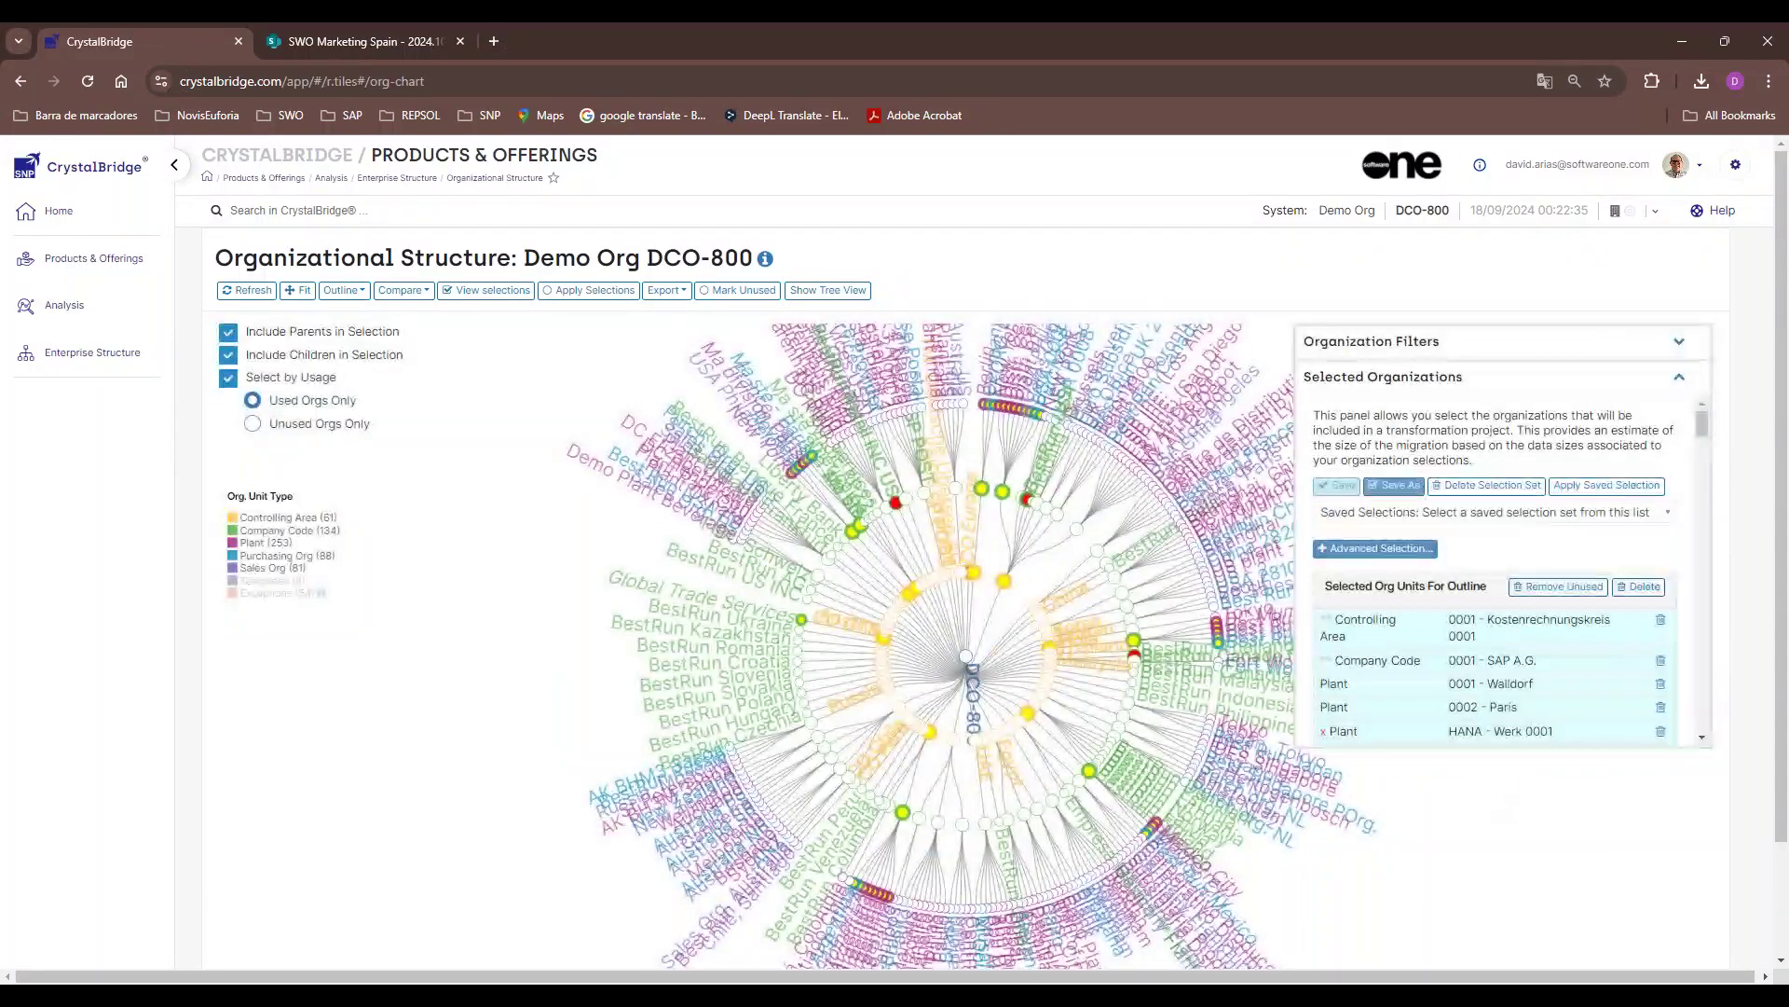
left_click(792, 366)
left_click(911, 415)
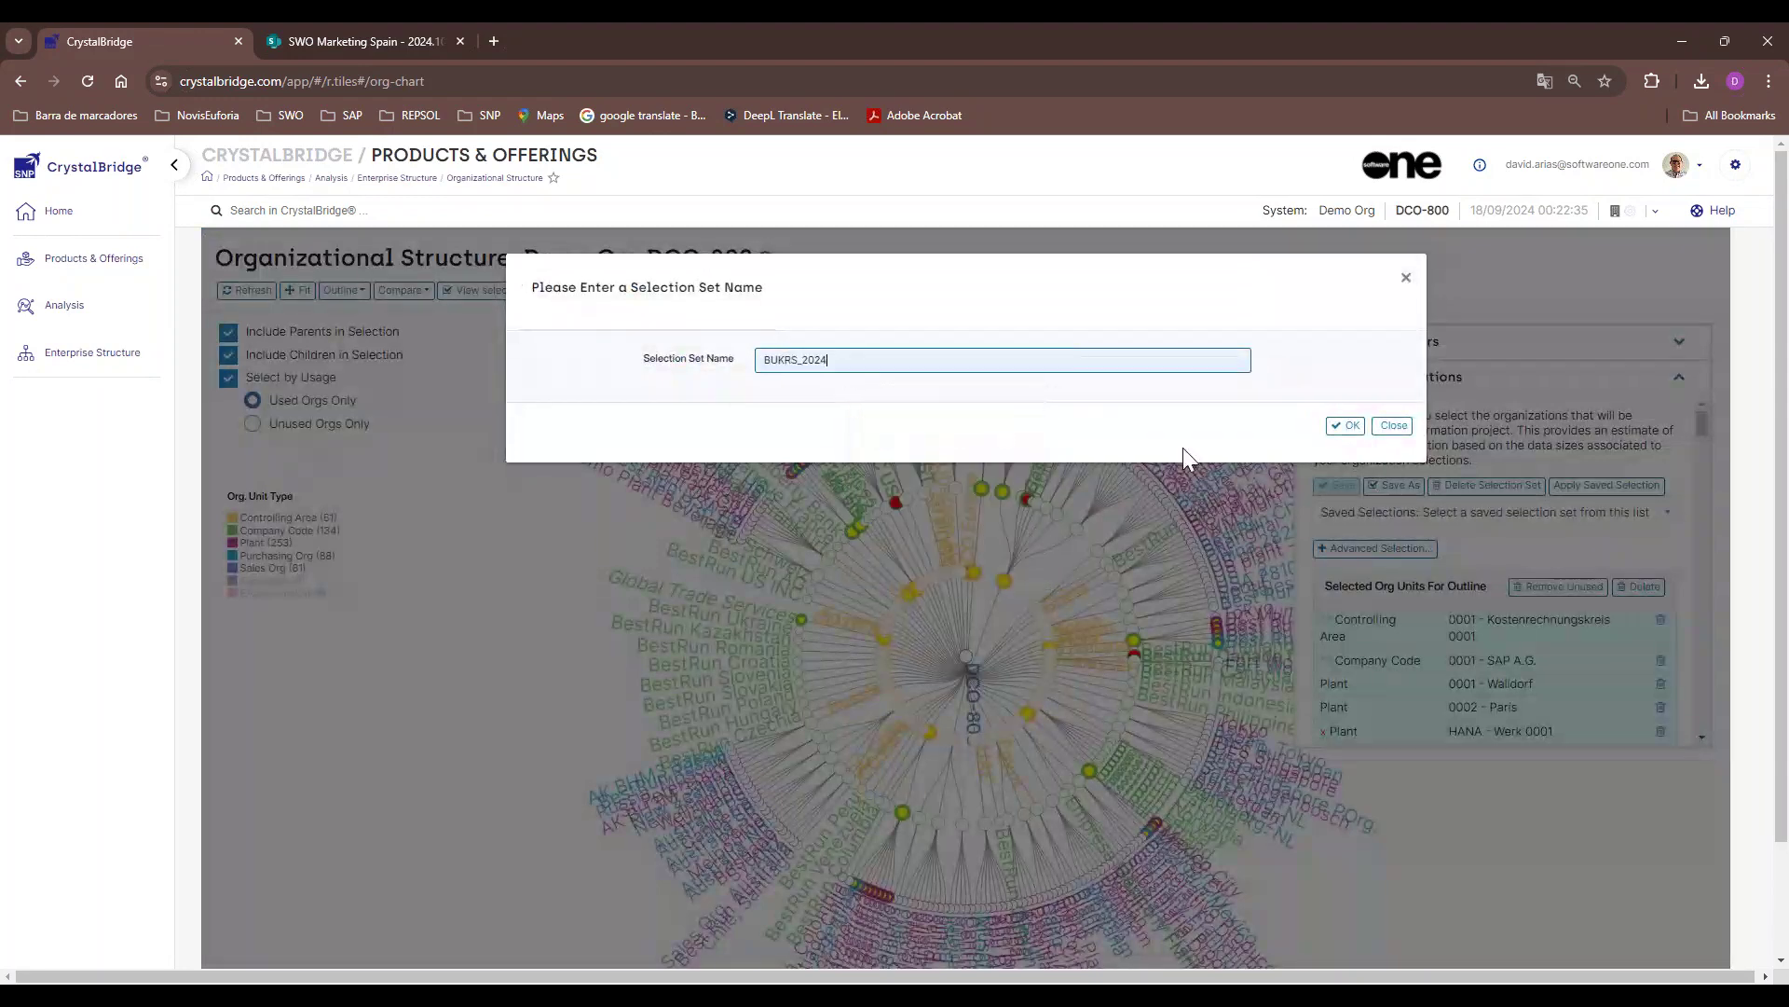
left_click(1348, 427)
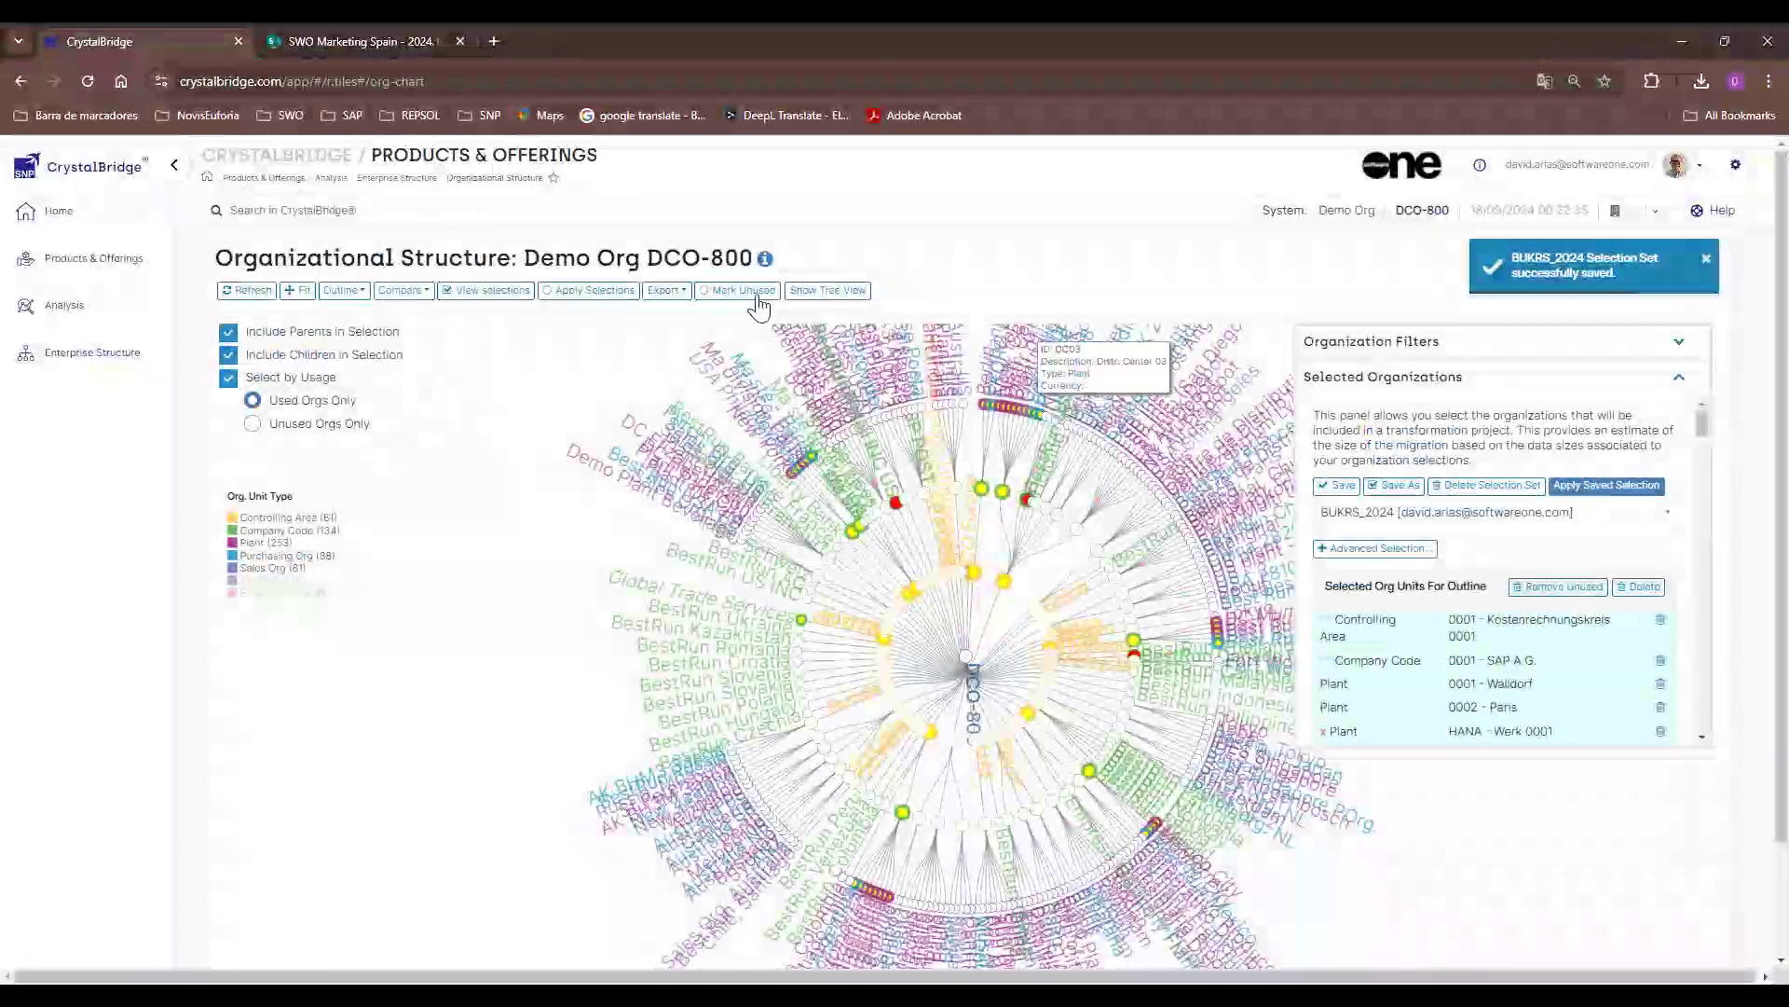
left_click(602, 294)
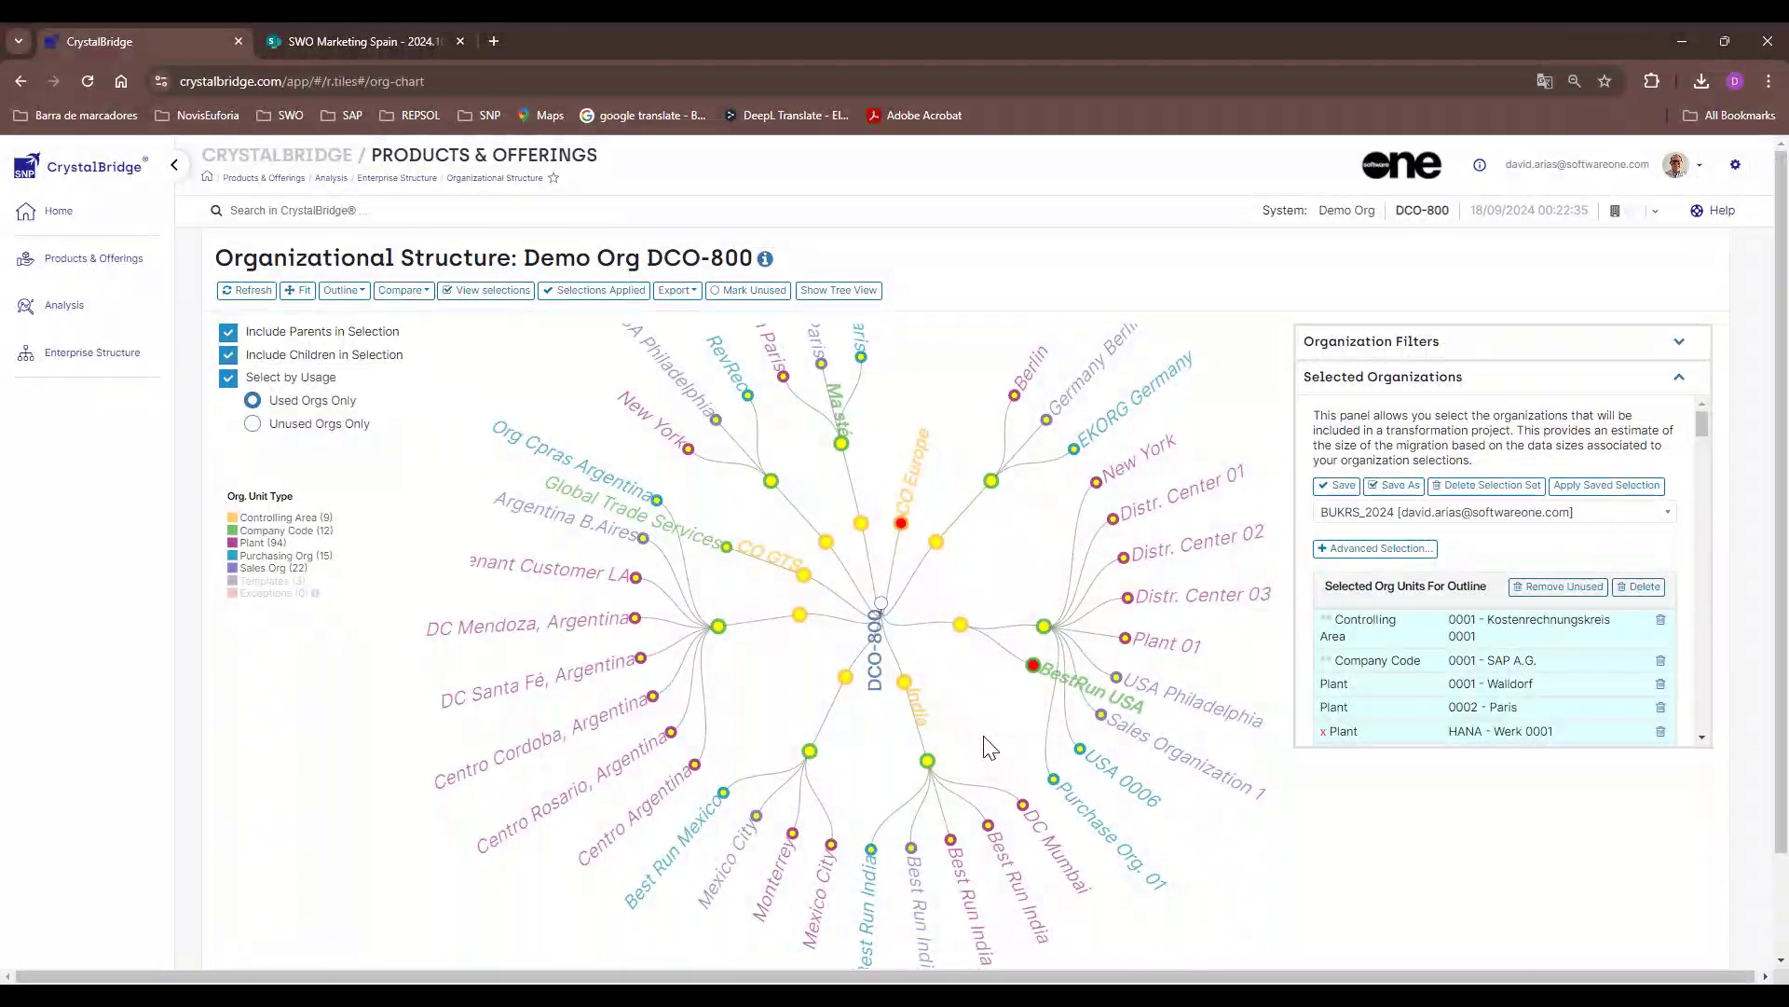
Open the system details for Demo Org DCO-800 and examine the database sizes and system information
left_click(765, 259)
scroll(773, 470, "down", 2)
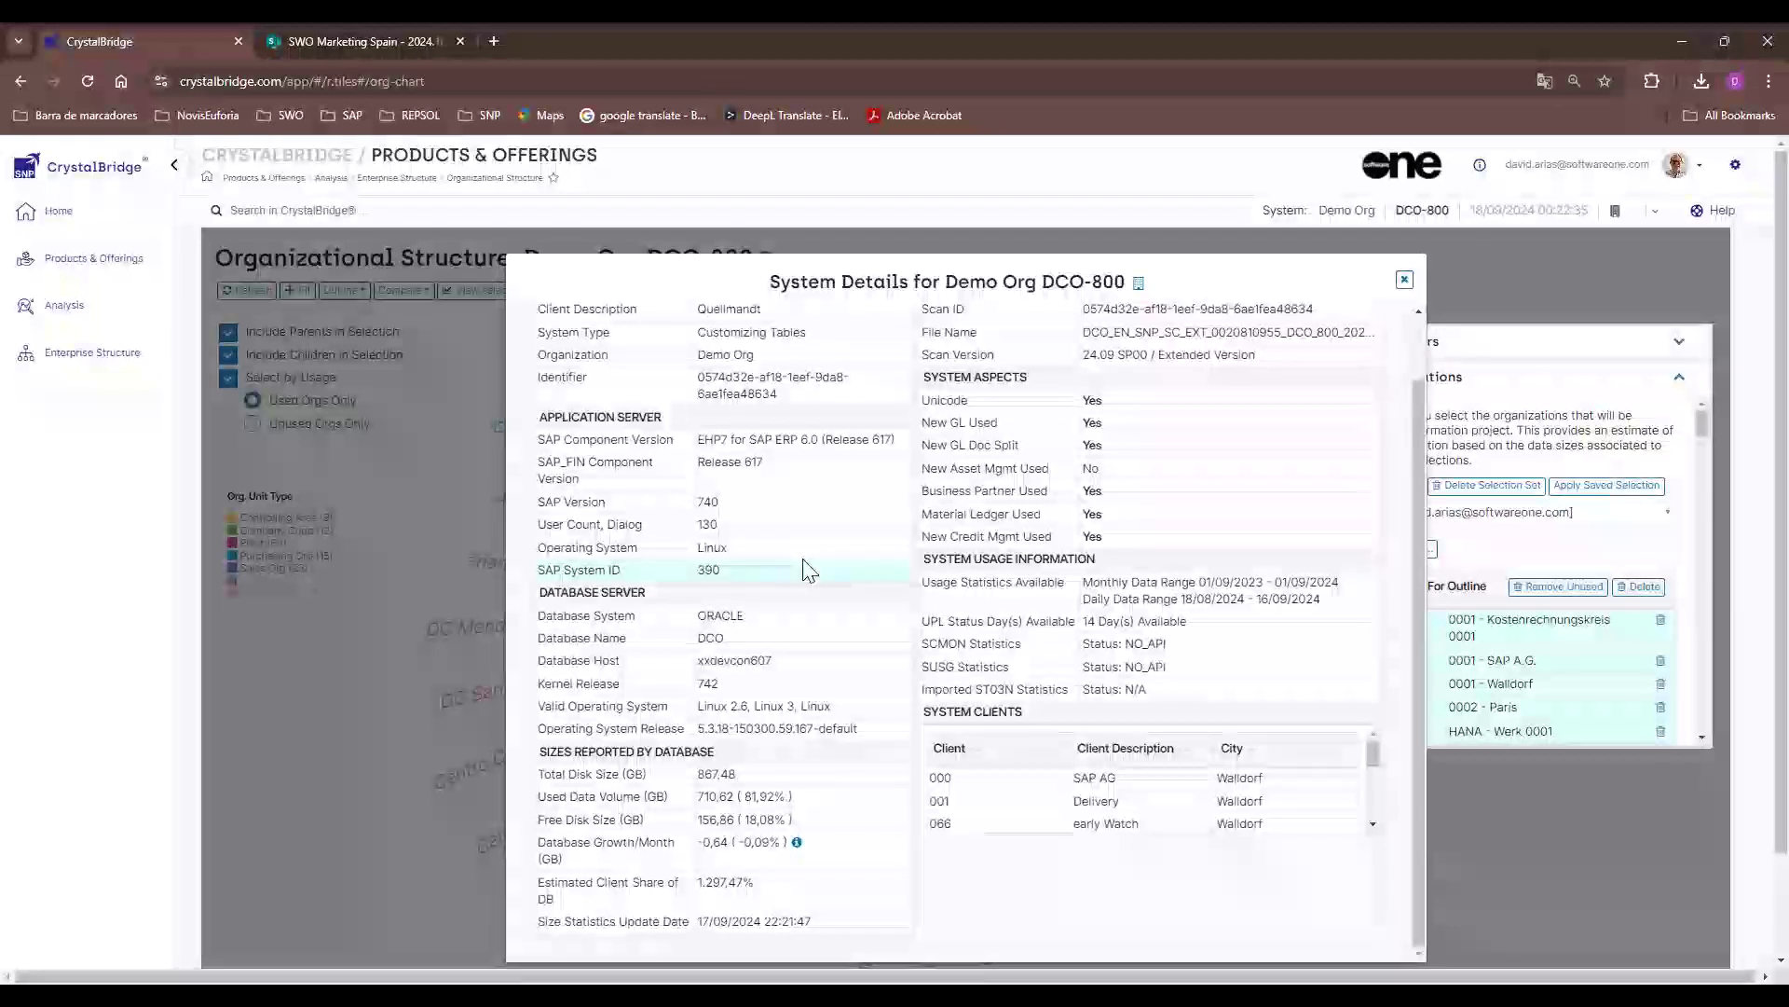
Check the Used Data Volume in the Demo Org DCO-800 system details and close the details
scroll(803, 634, "down", 1)
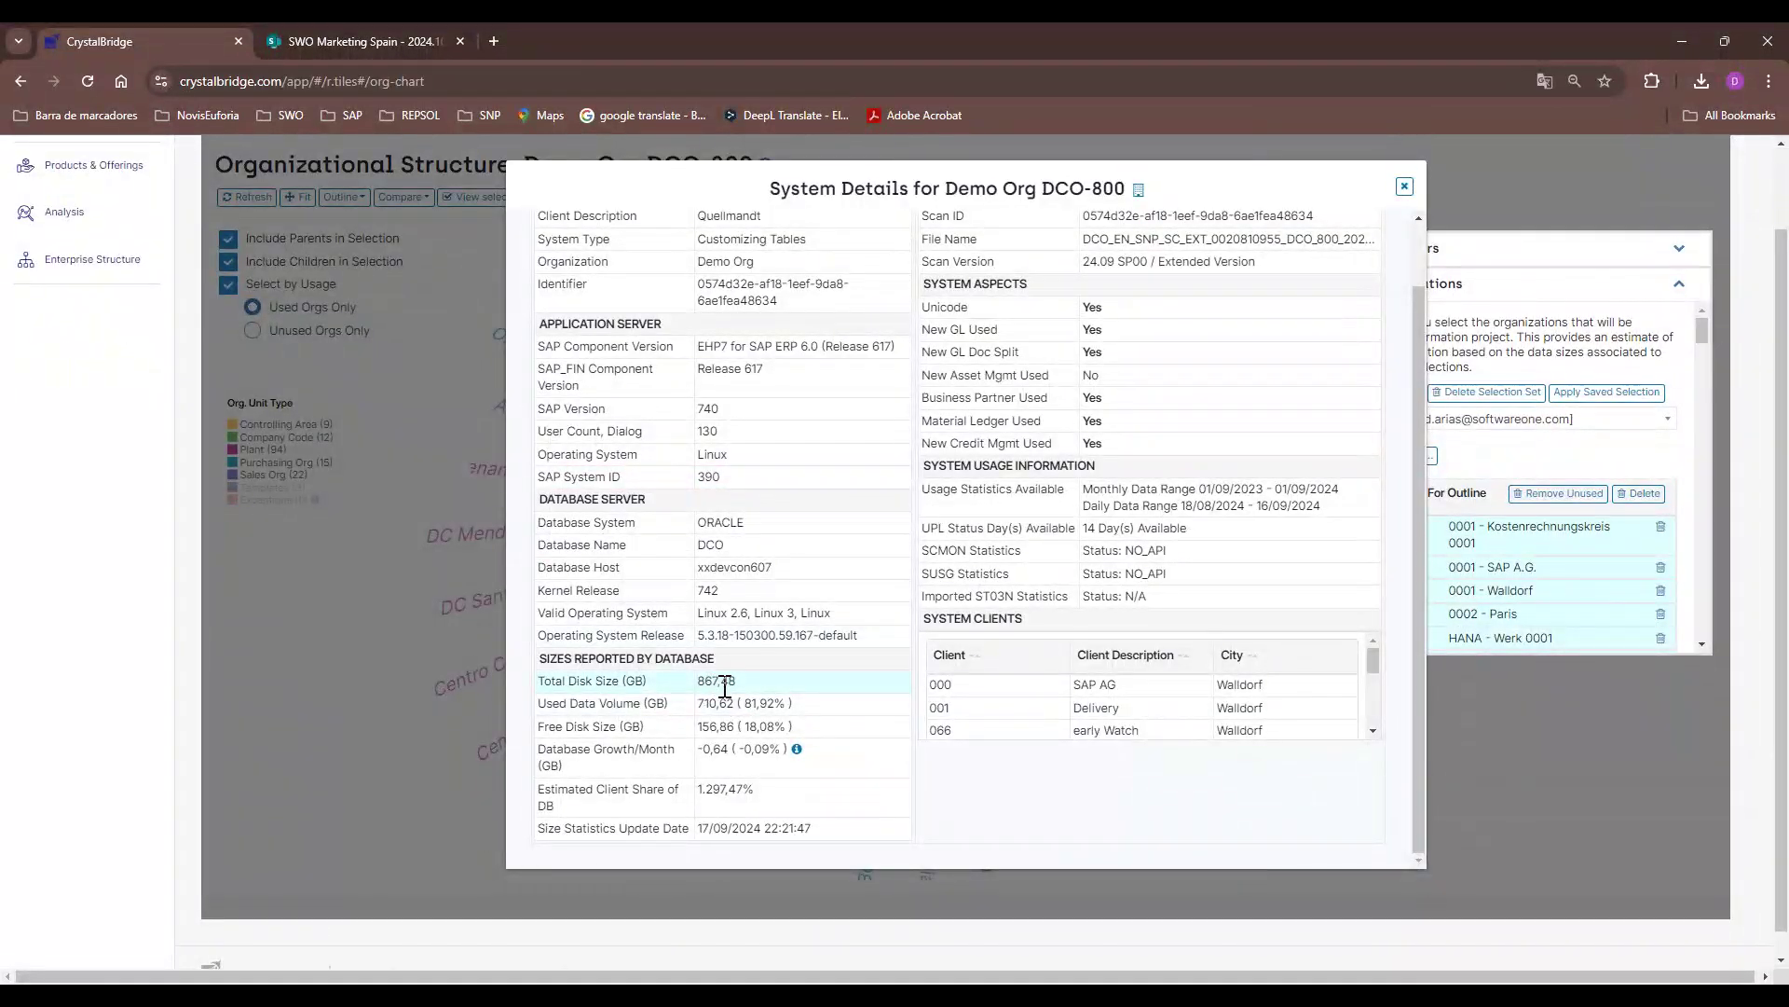
left_click_drag(698, 703, 786, 705)
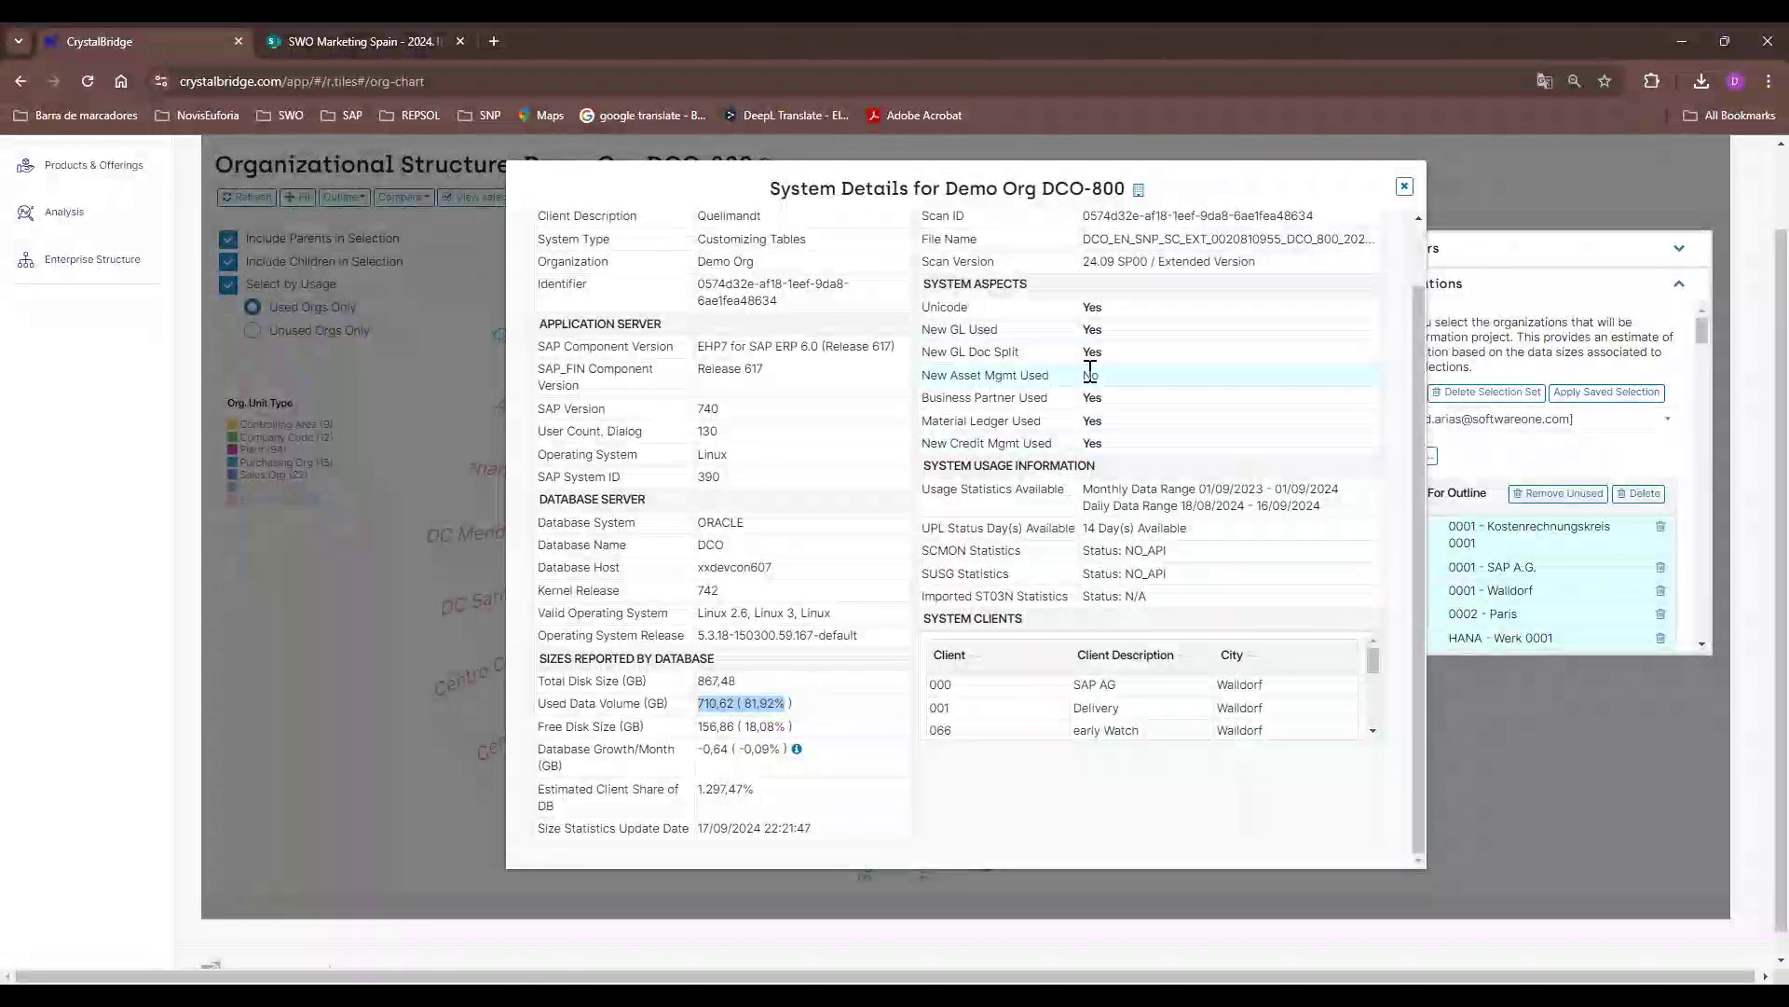
left_click(1406, 188)
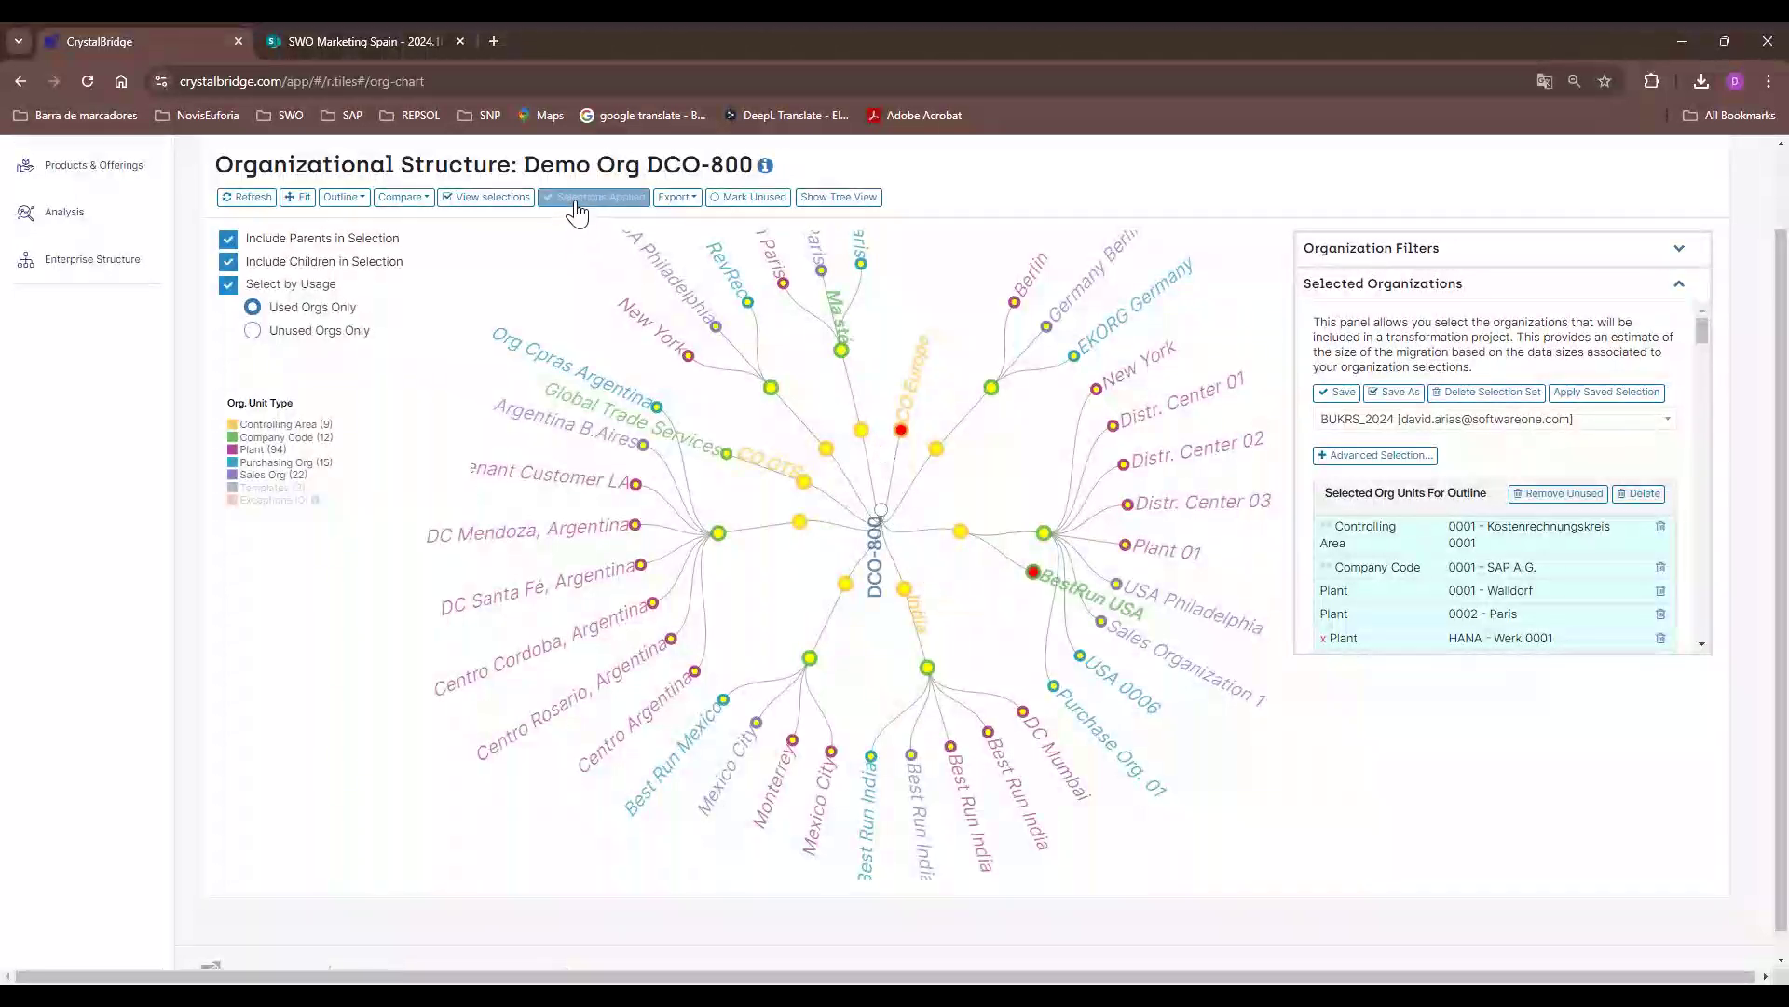
View the filter selections, check the Estimated Carveout Size and search the Usage Matrix Object/Domain Selections for bkpf
left_click(487, 198)
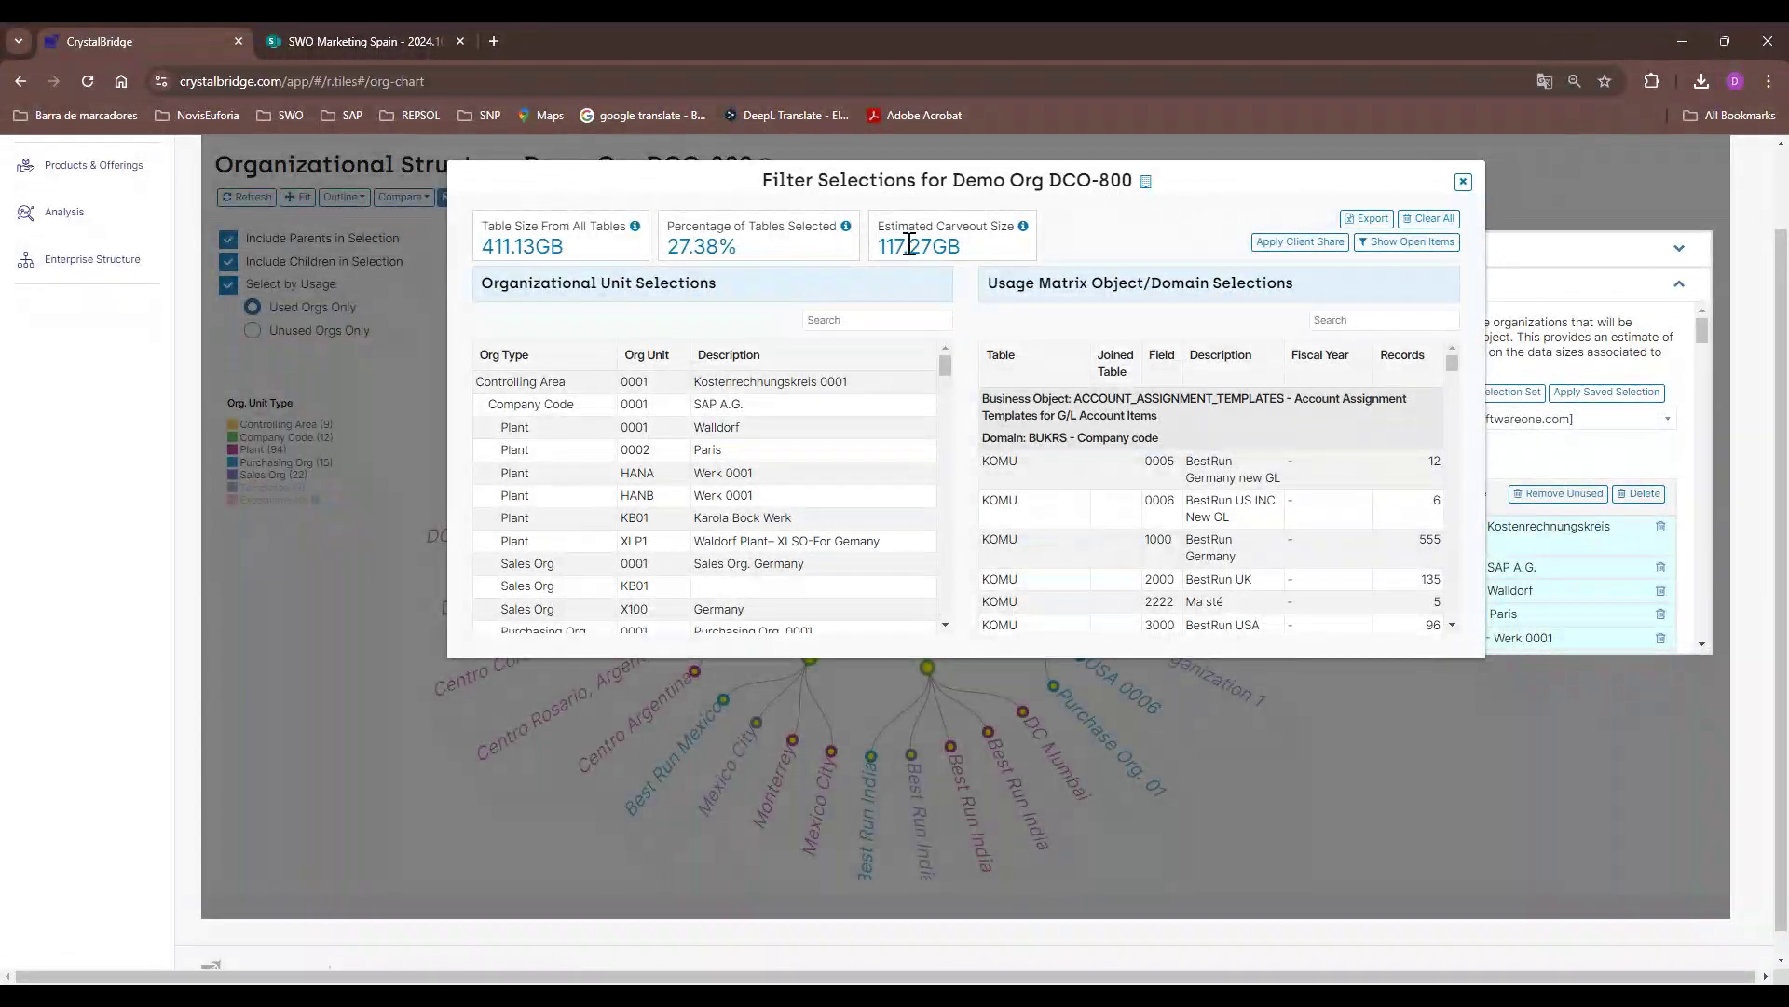
left_click_drag(907, 244, 878, 246)
left_click(1337, 319)
type("bkpf")
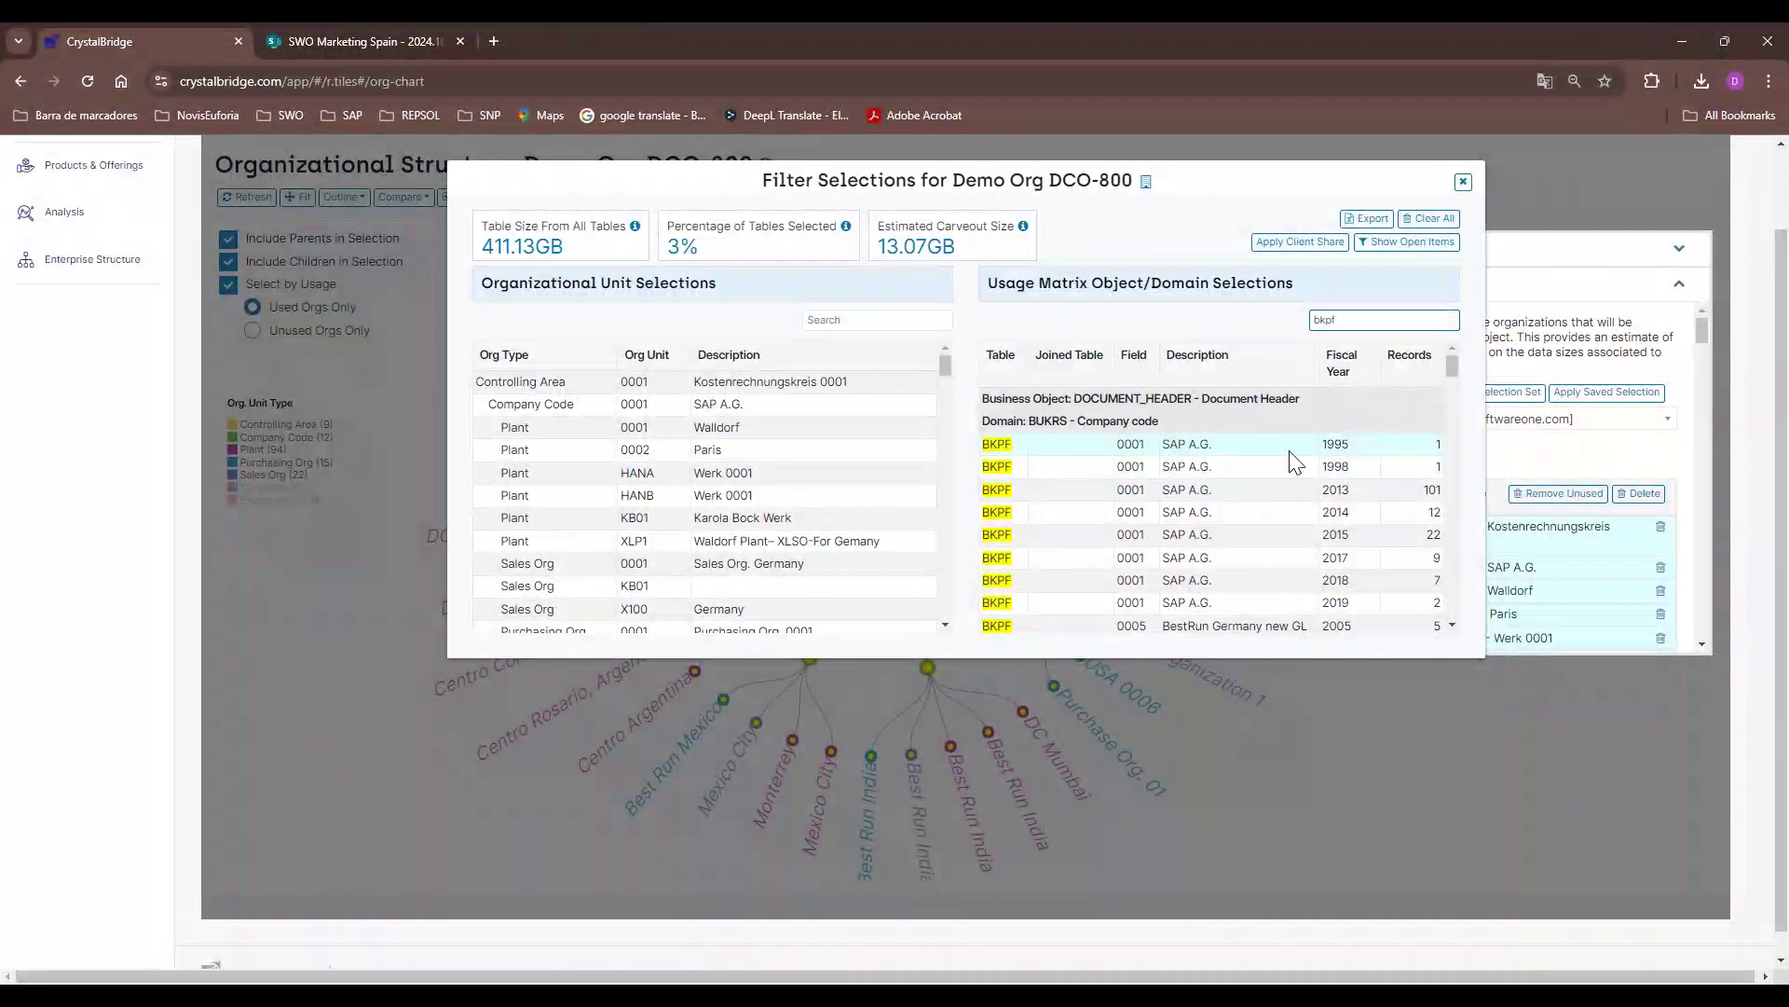
scroll(1346, 454, "down", 1)
scroll(1346, 455, "down", 3)
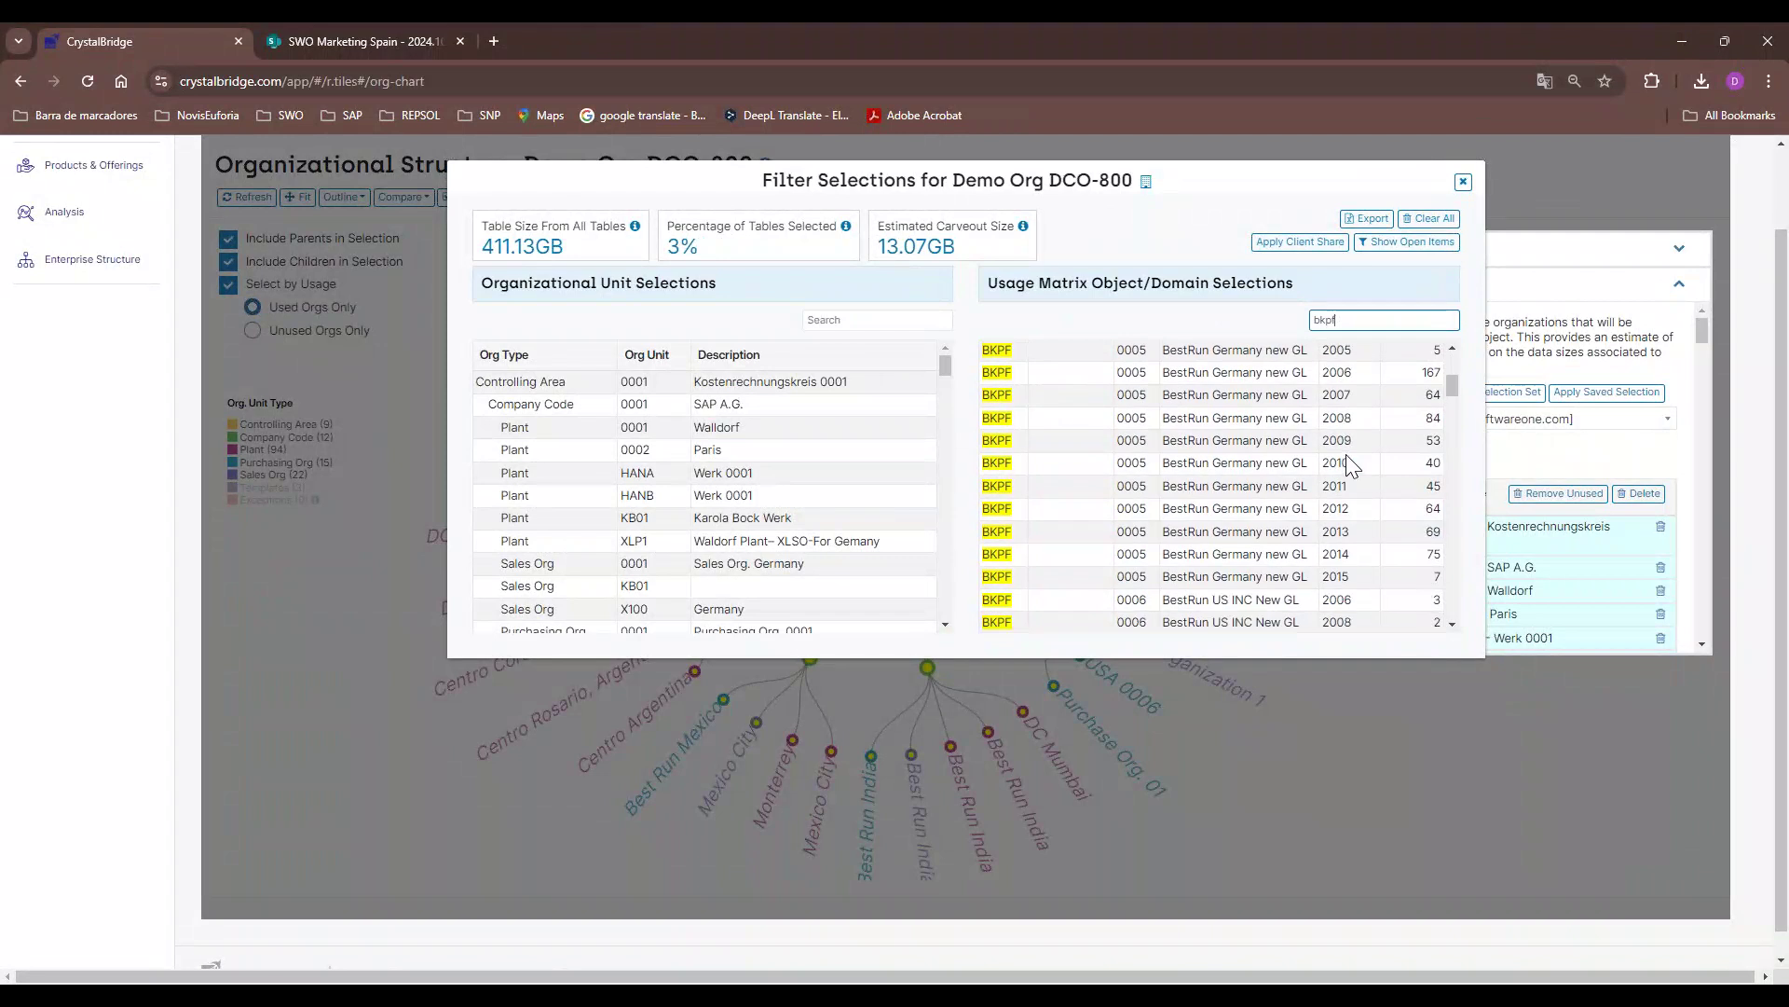
scroll(1346, 455, "up", 2)
scroll(1358, 424, "up", 2)
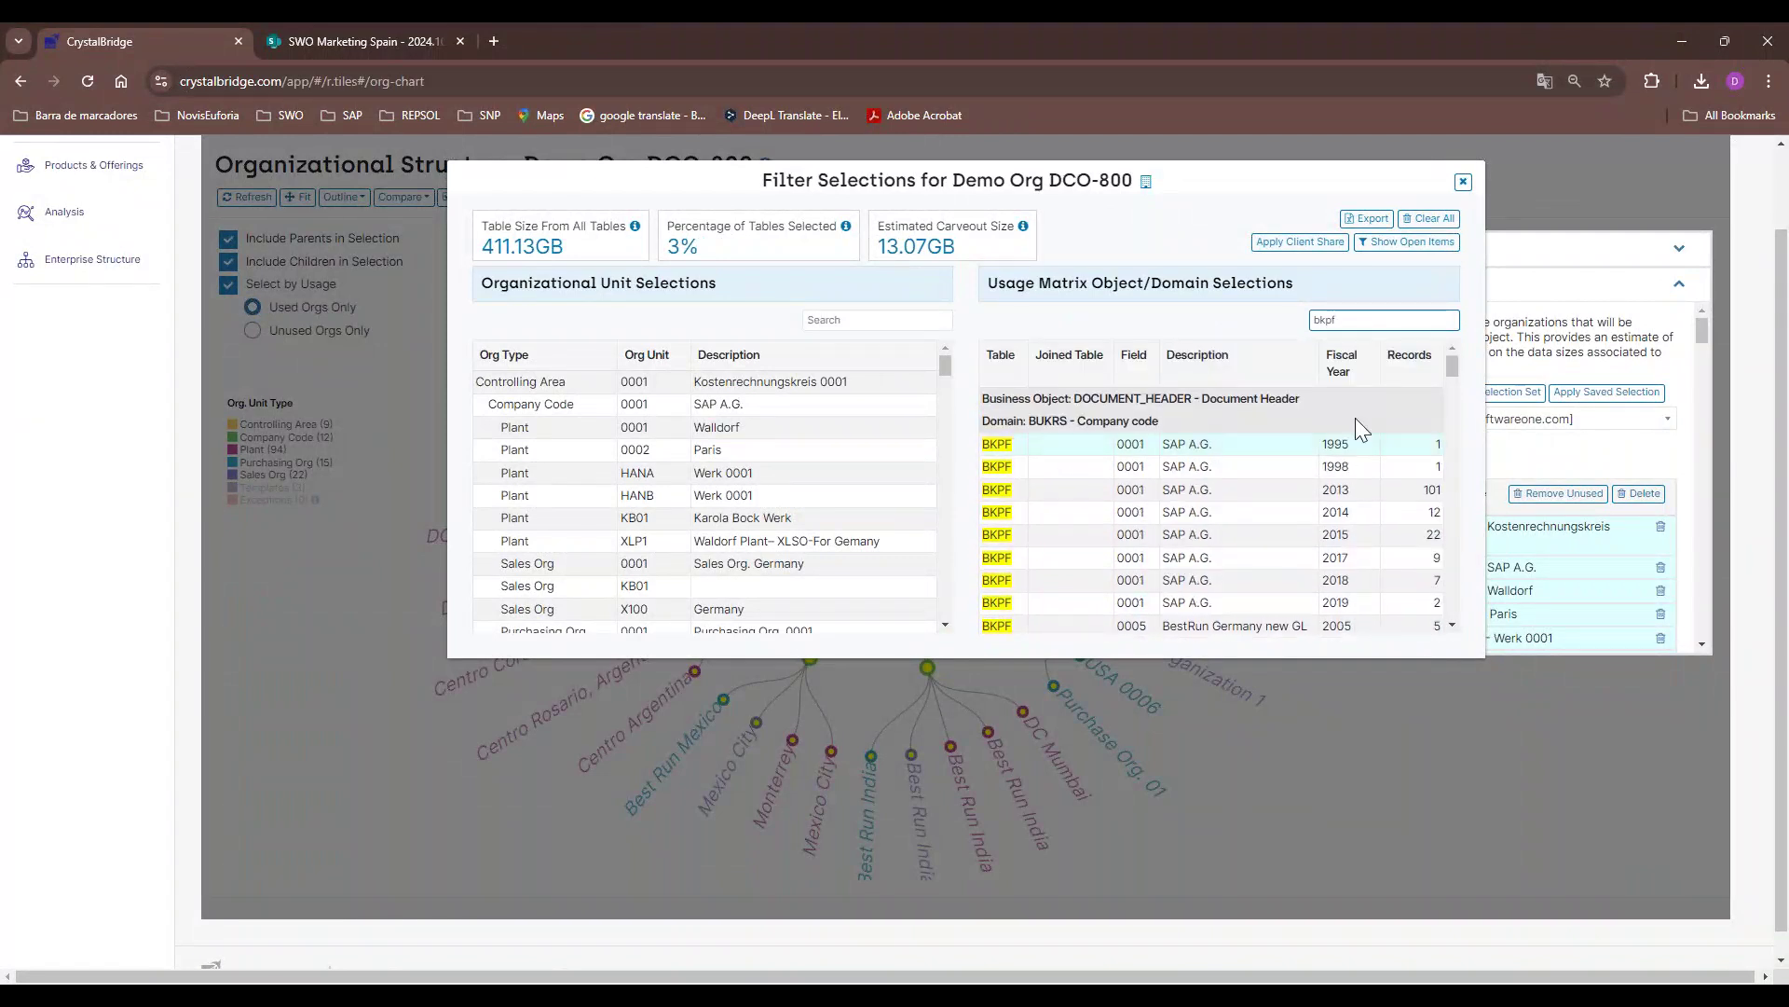
Clear the bkpf search from the usage matrix selections and close the filter selections
double_click(1324, 320)
key("BackSpace")
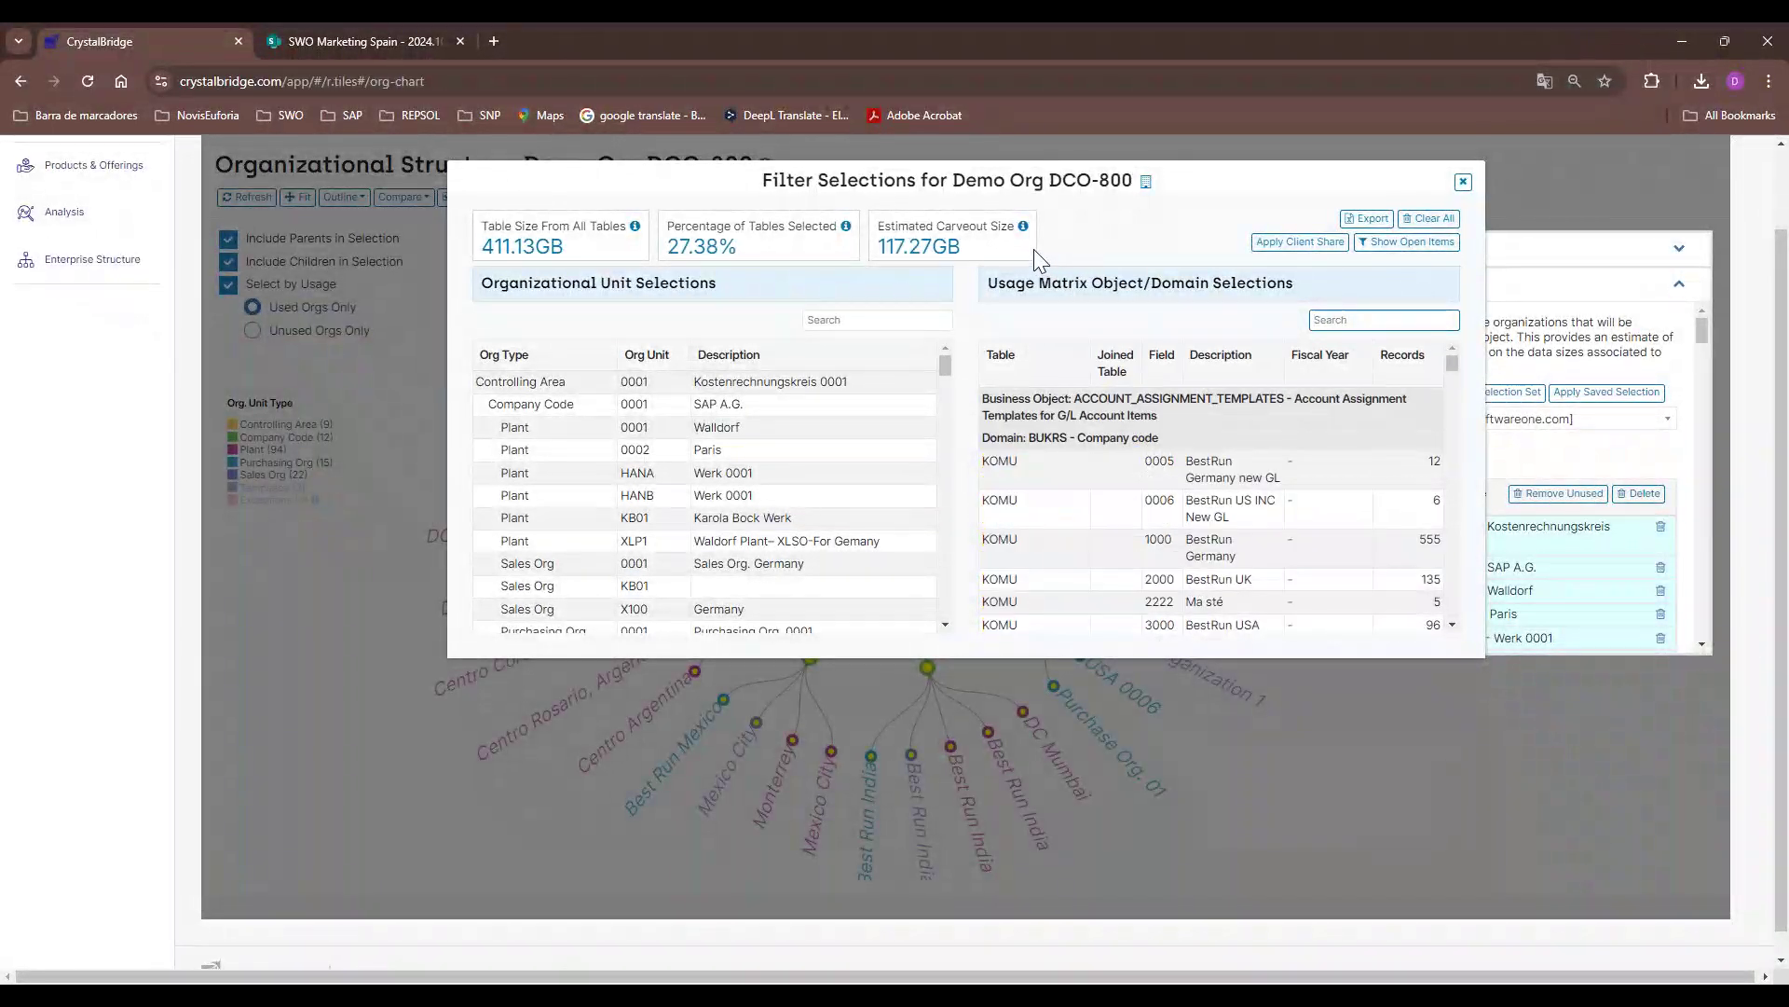
left_click(1464, 181)
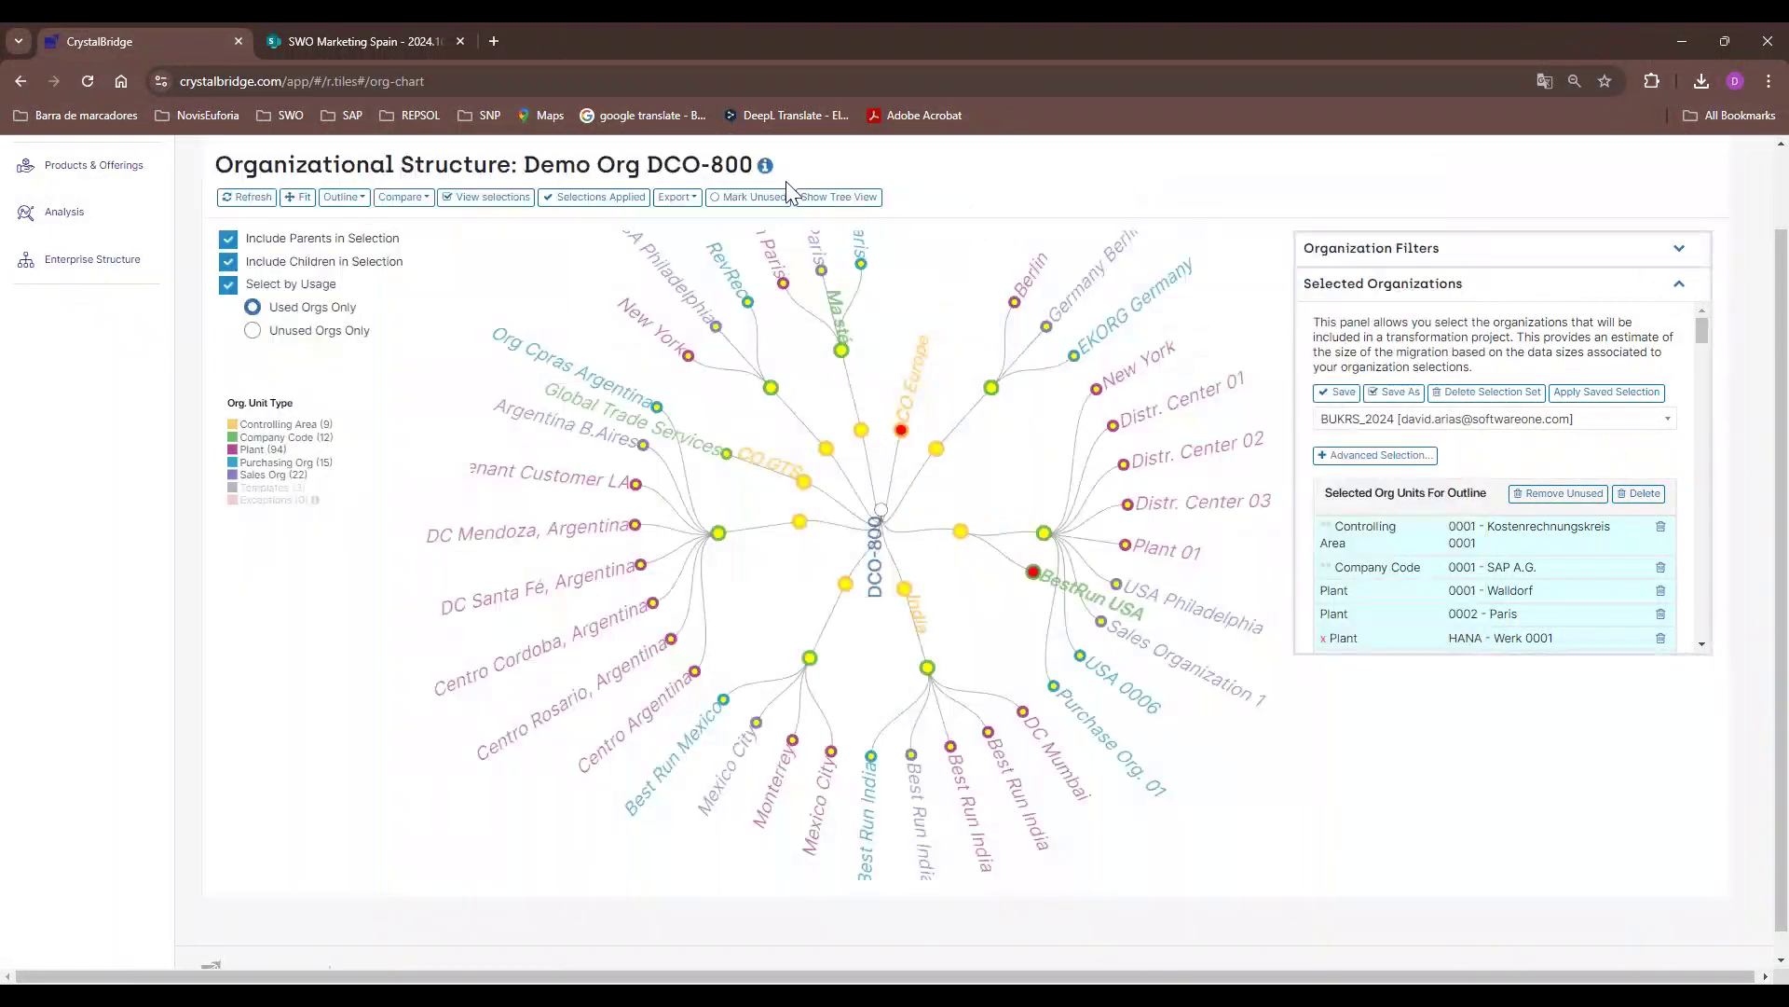
Reopen the DCO-800 system details, review the sizes reported by the database and close the details
left_click(765, 168)
scroll(720, 725, "down", 2)
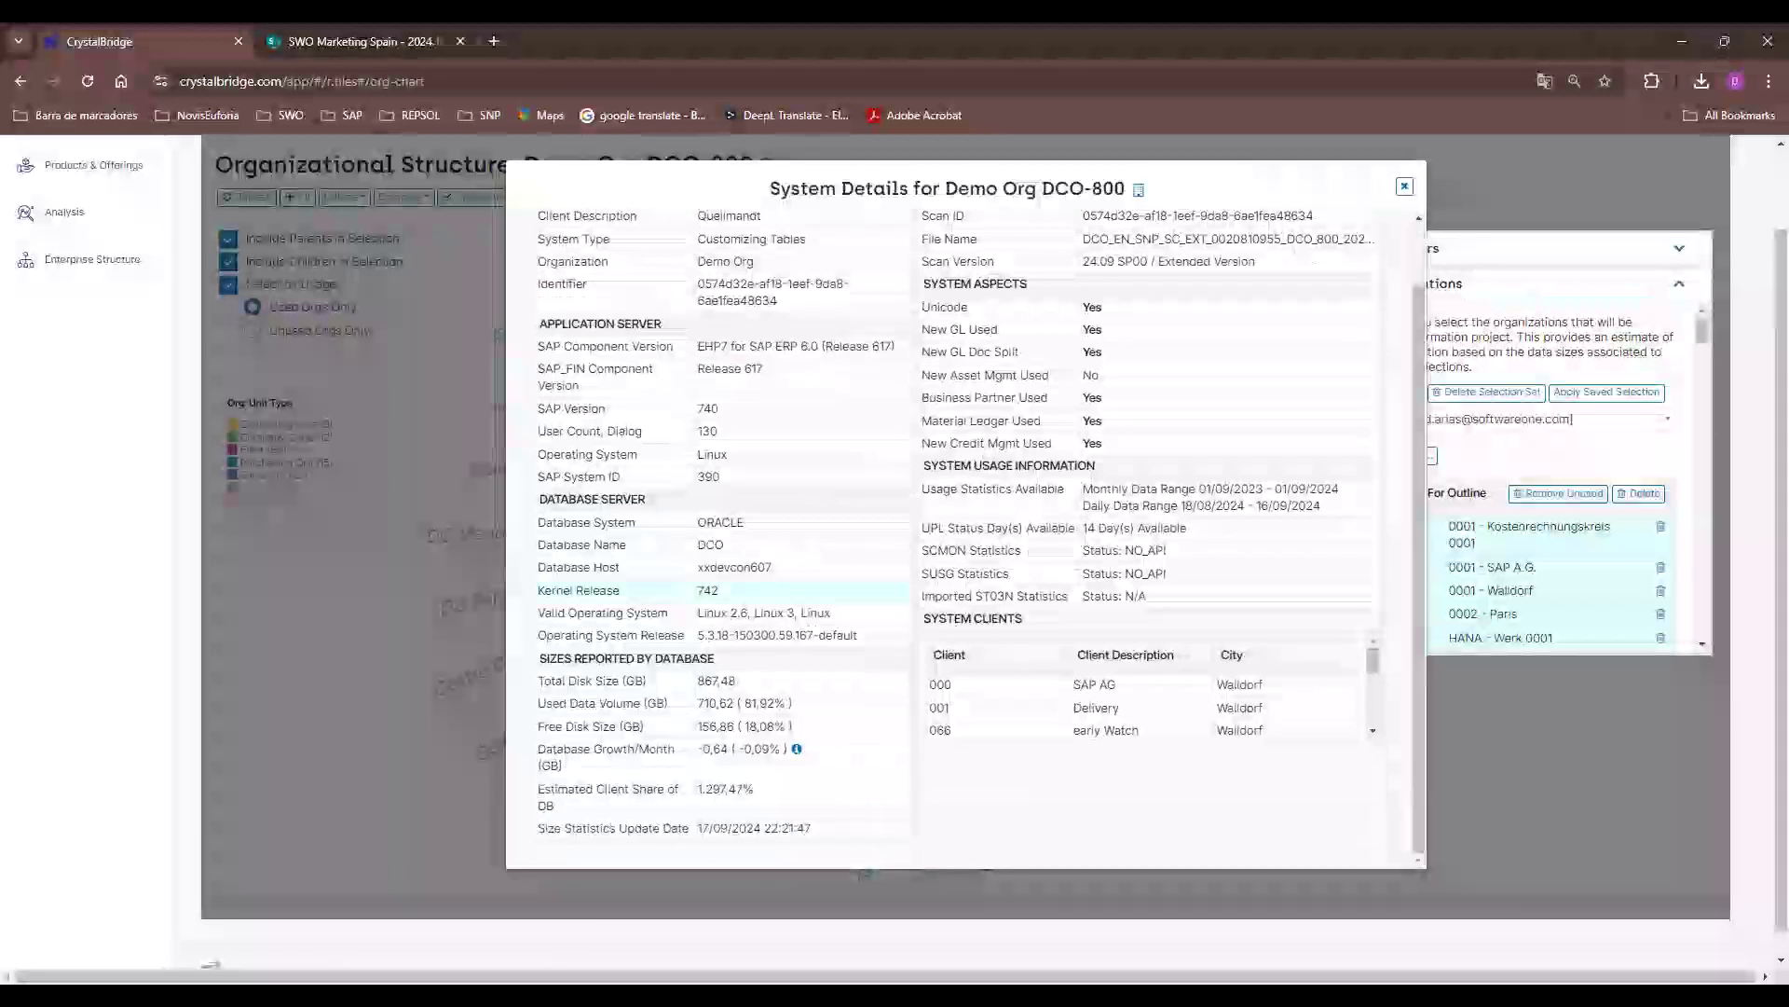
left_click(1514, 792)
Toggle the applied selections off and on in the chart and recheck the Estimated Carveout Size in the filter selections
left_click(593, 198)
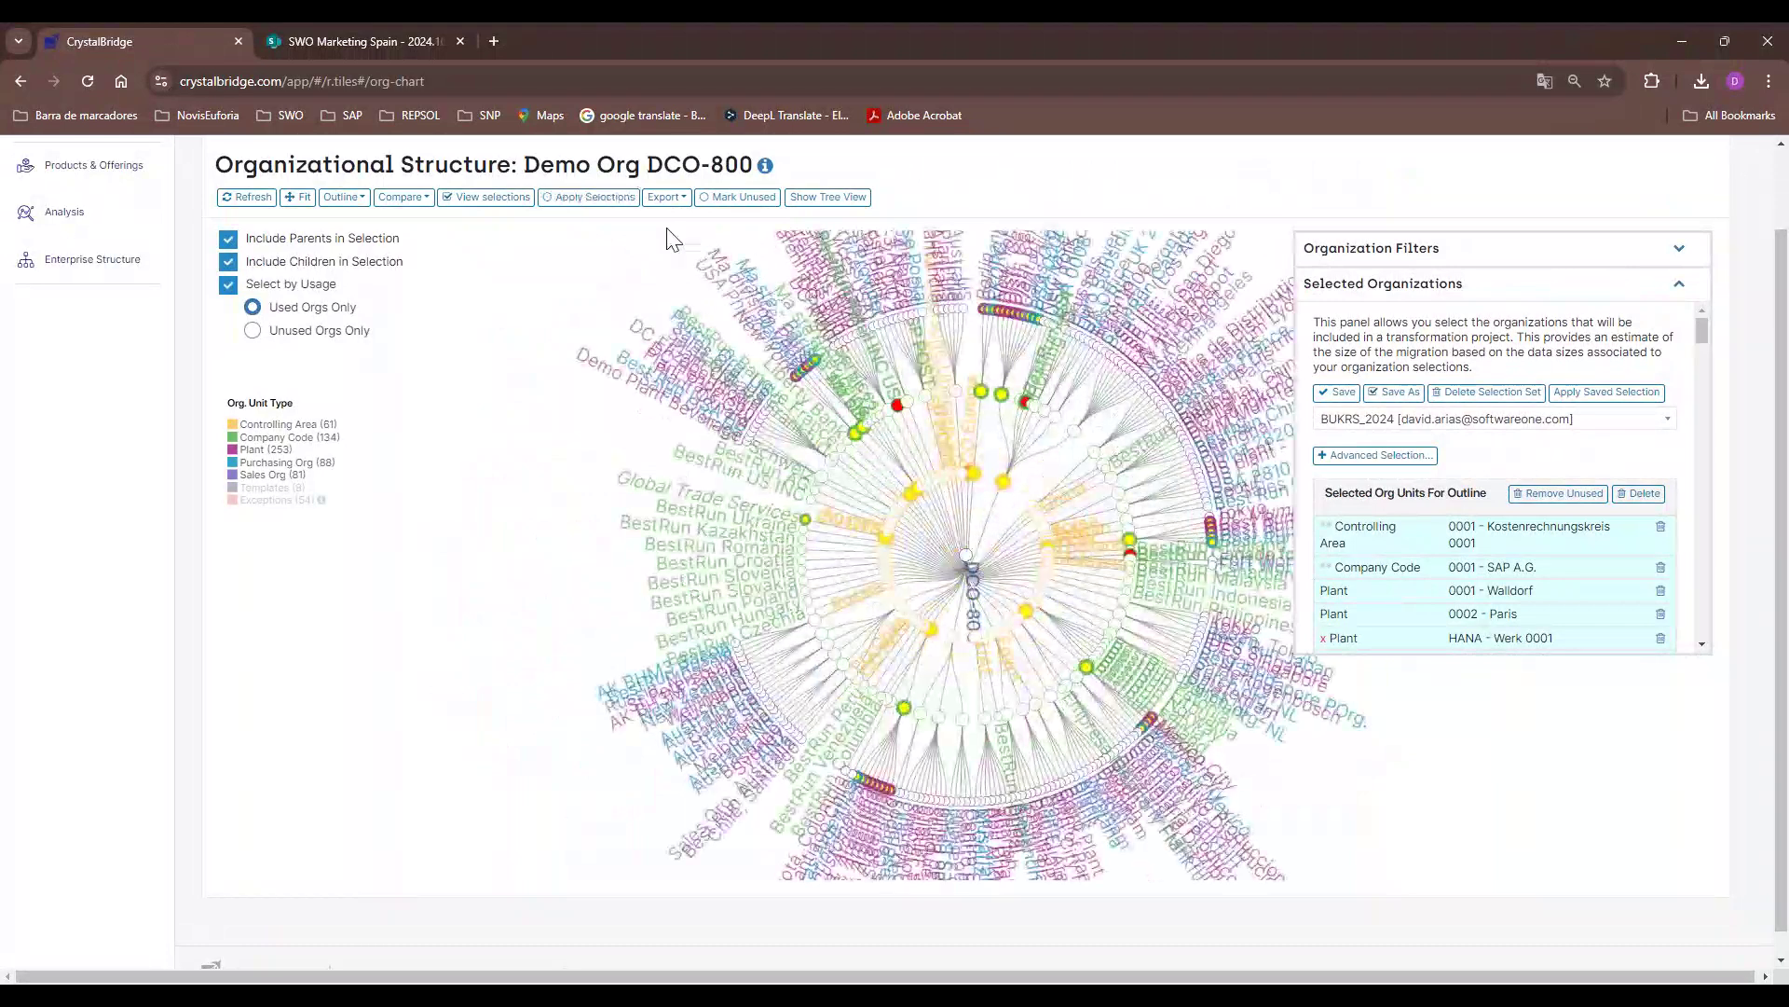
left_click(593, 199)
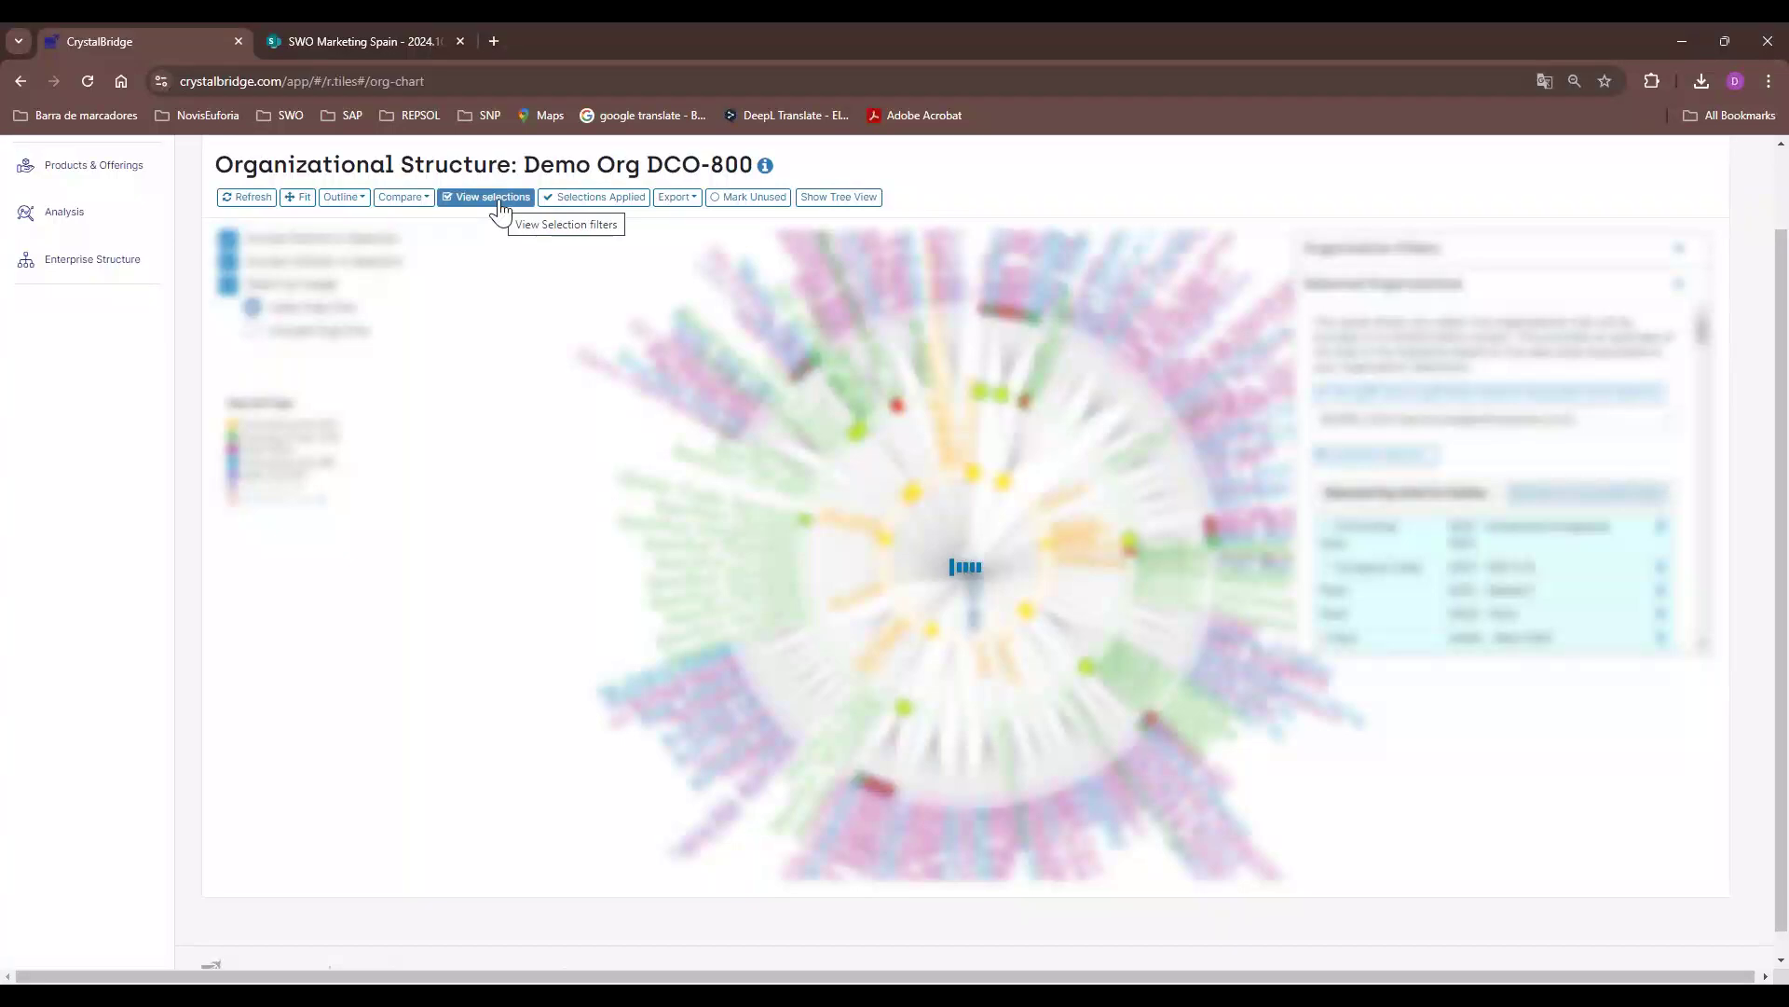
left_click(500, 202)
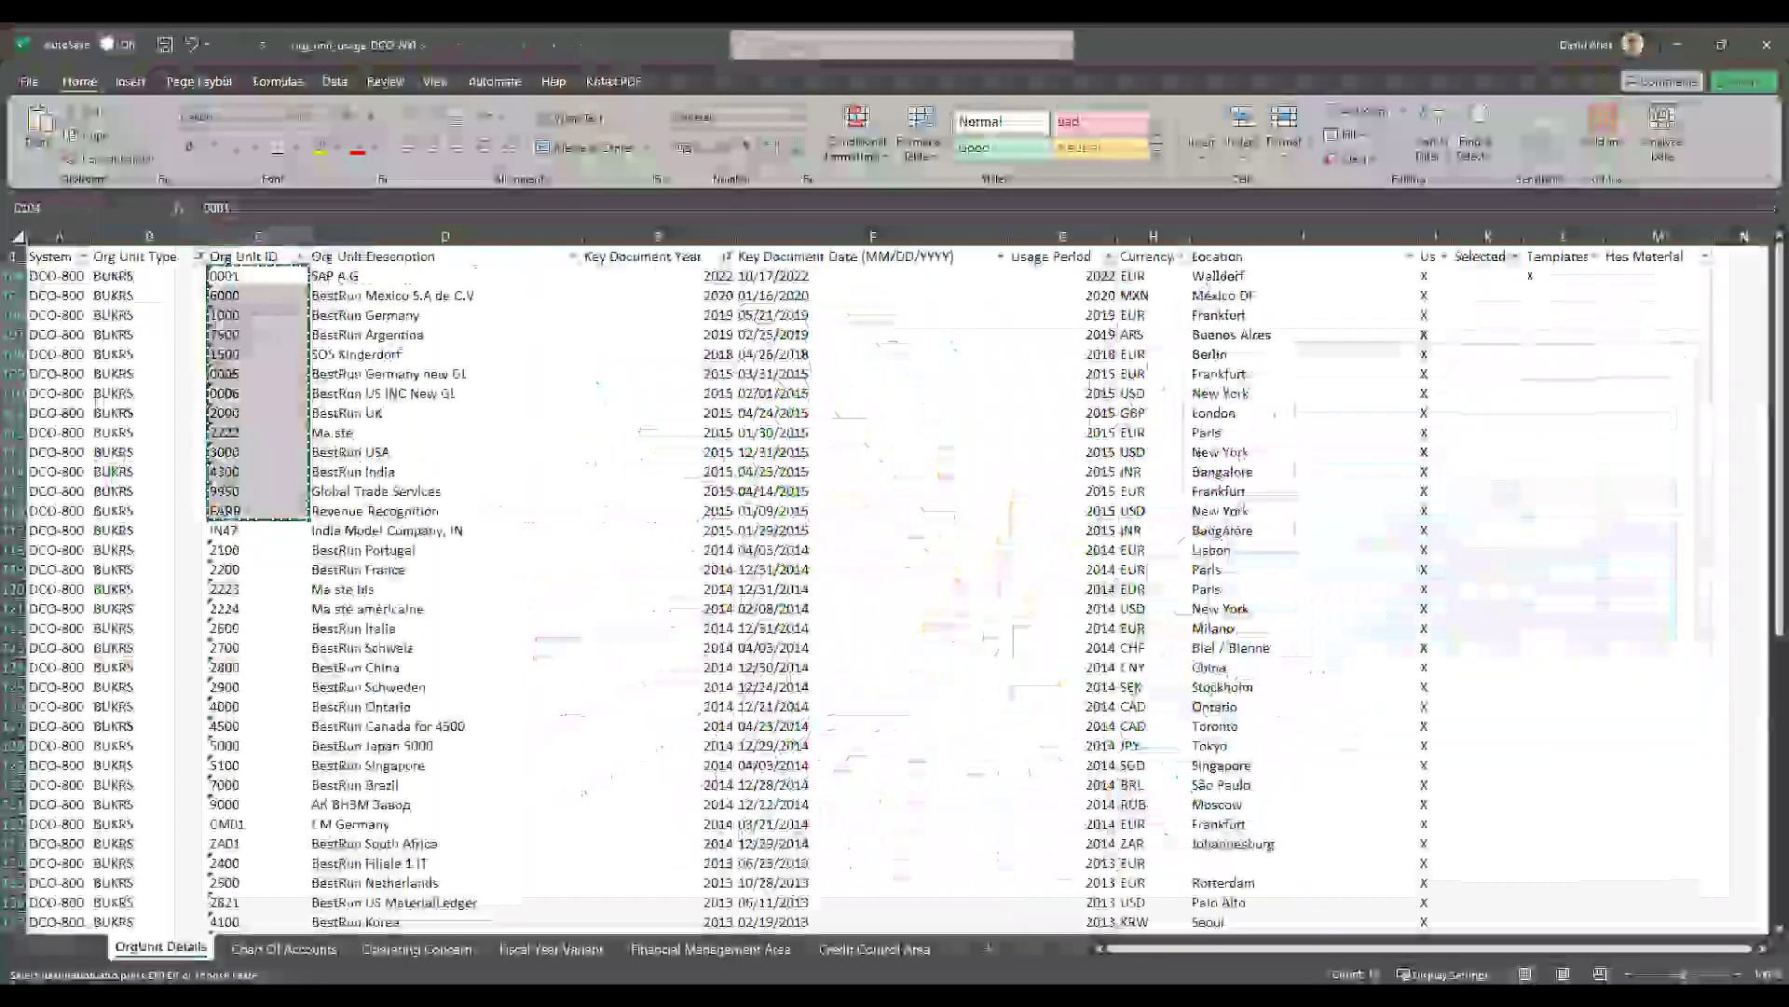
left_click(1678, 44)
left_click(503, 201)
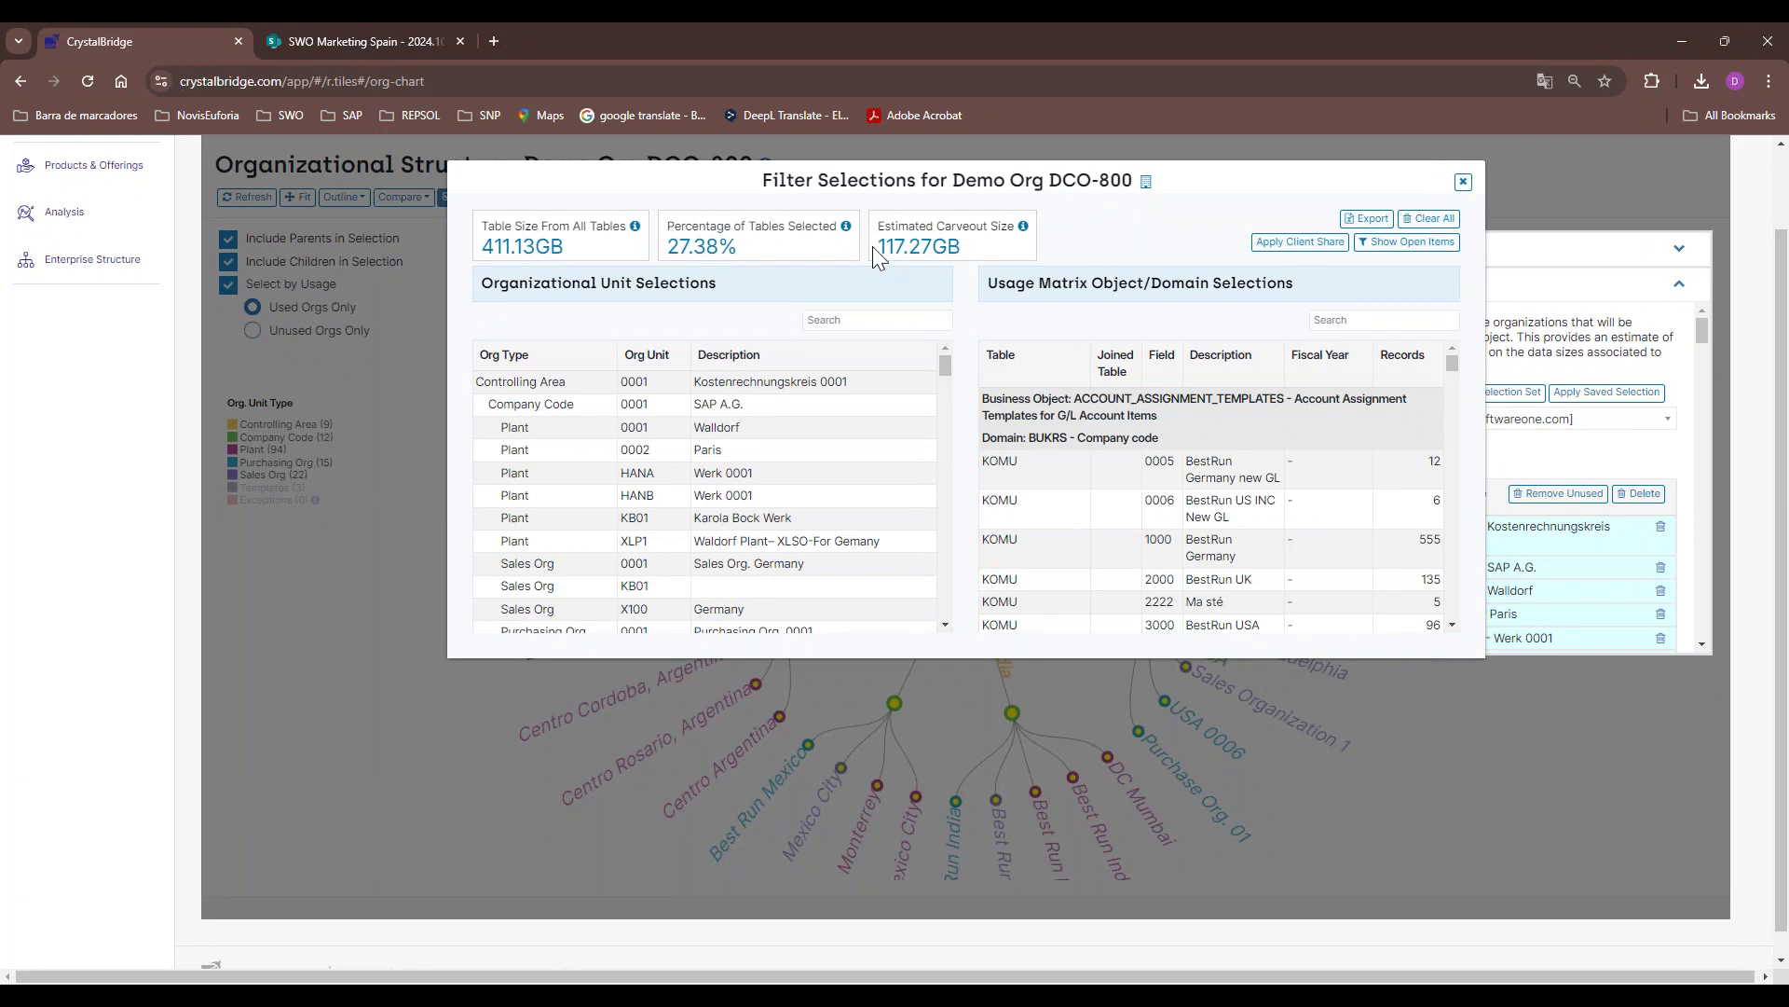
left_click_drag(880, 246, 959, 253)
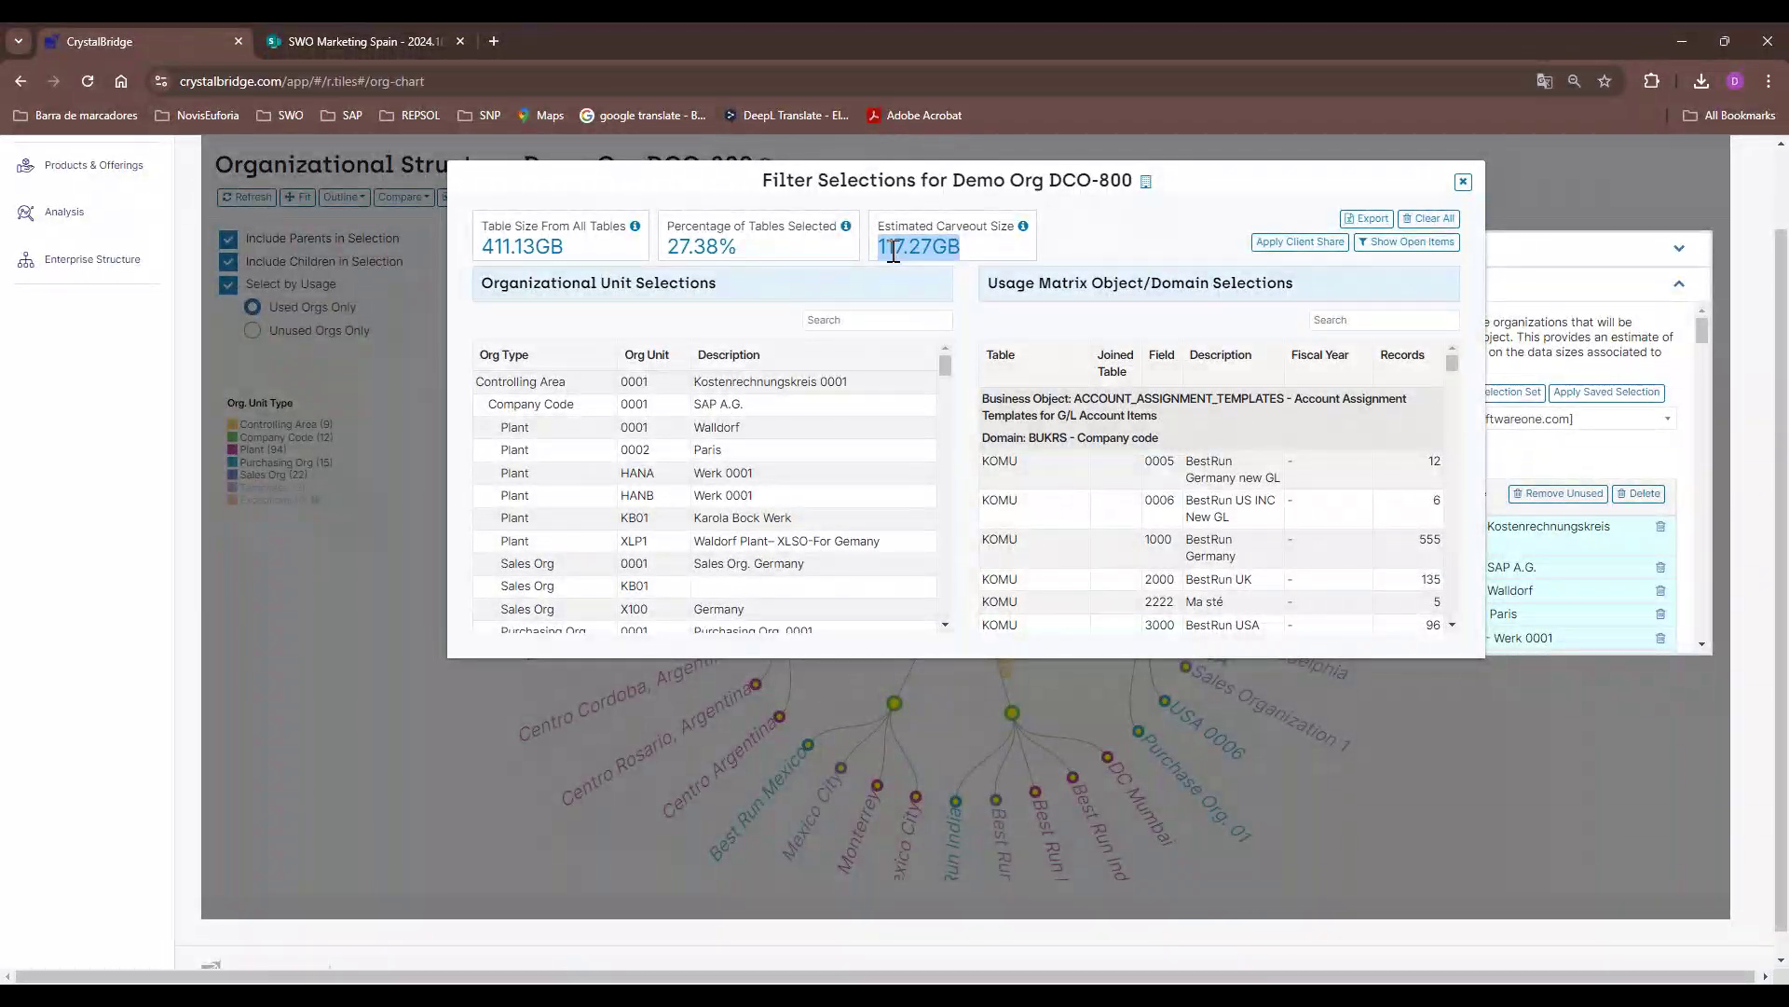
left_click(1464, 184)
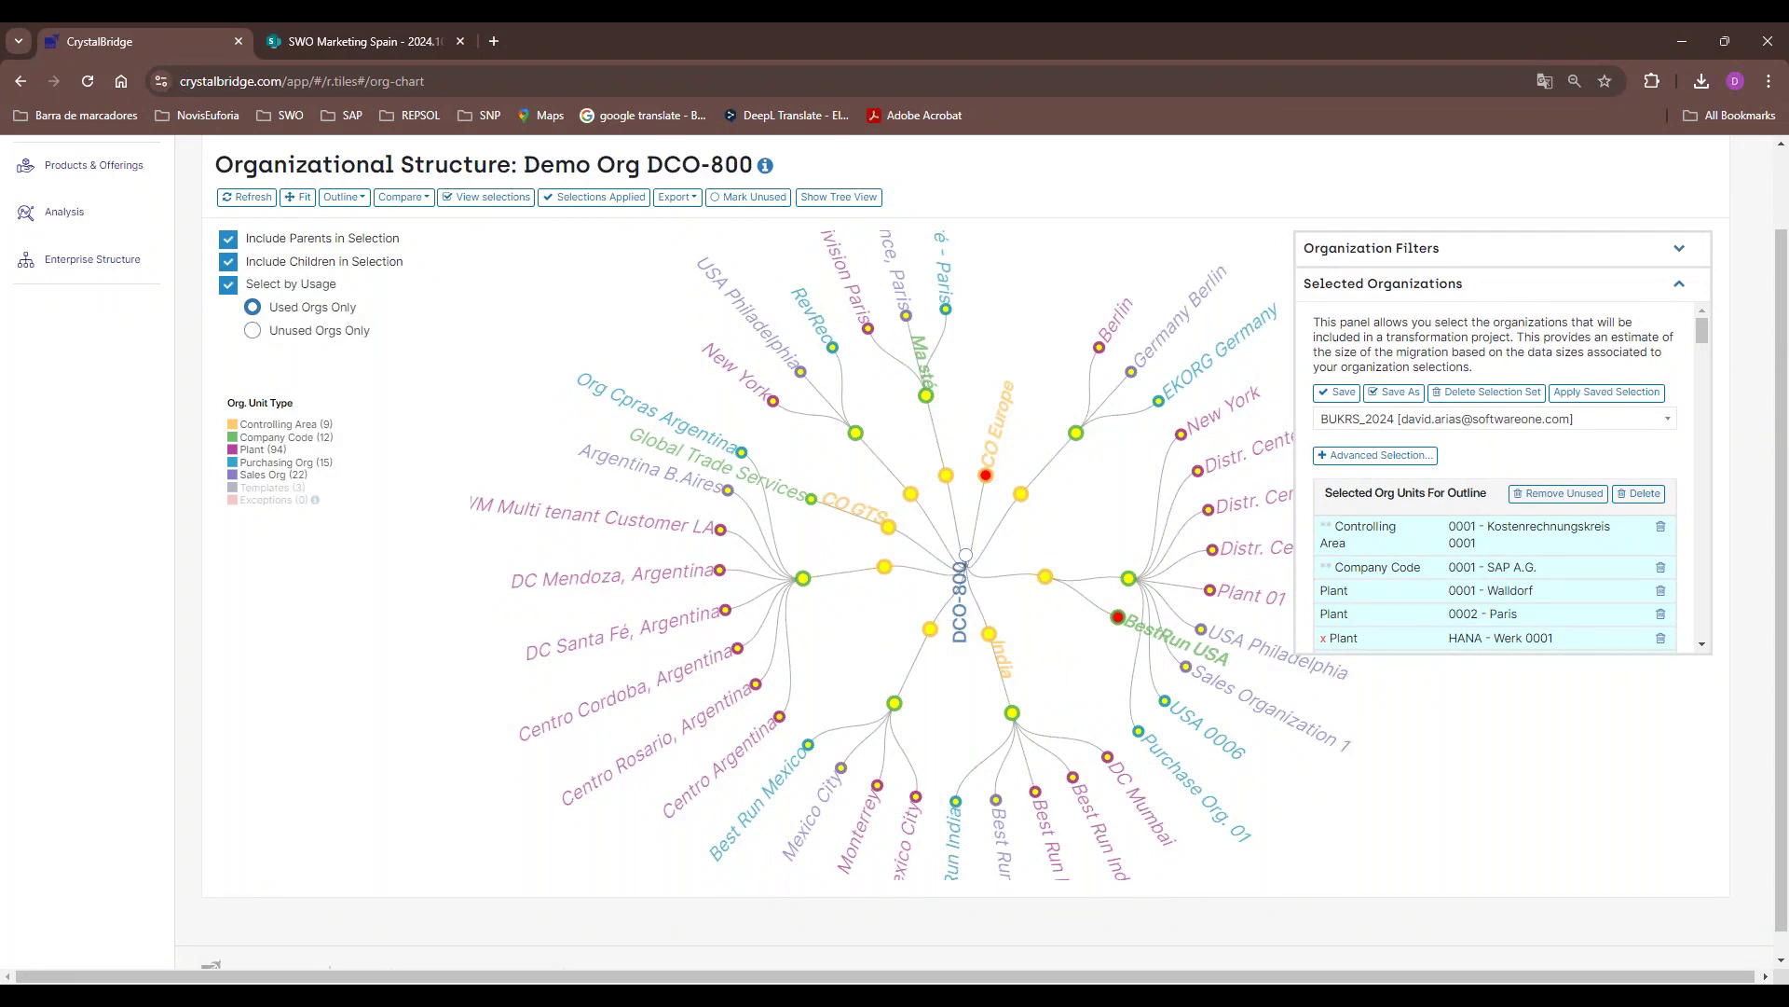
Collapse the Selected Organizations section and open the Usage Matrix from the Data analyses
left_click(1678, 283)
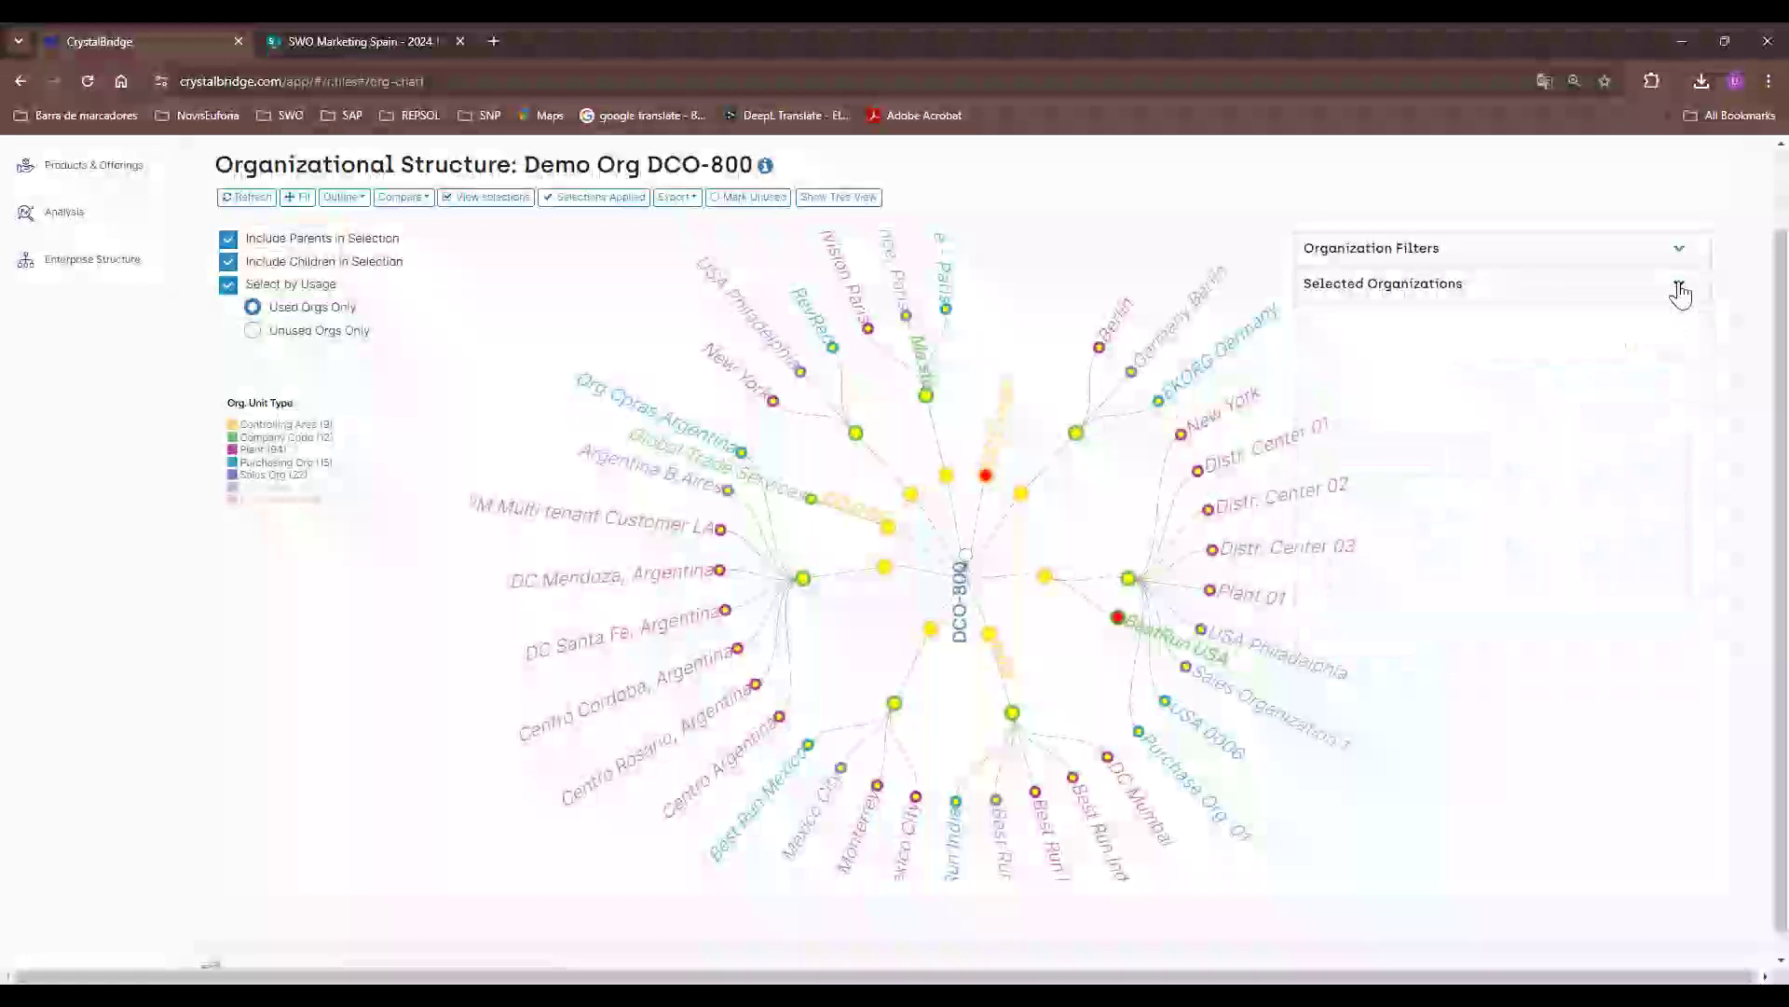
left_click(93, 262)
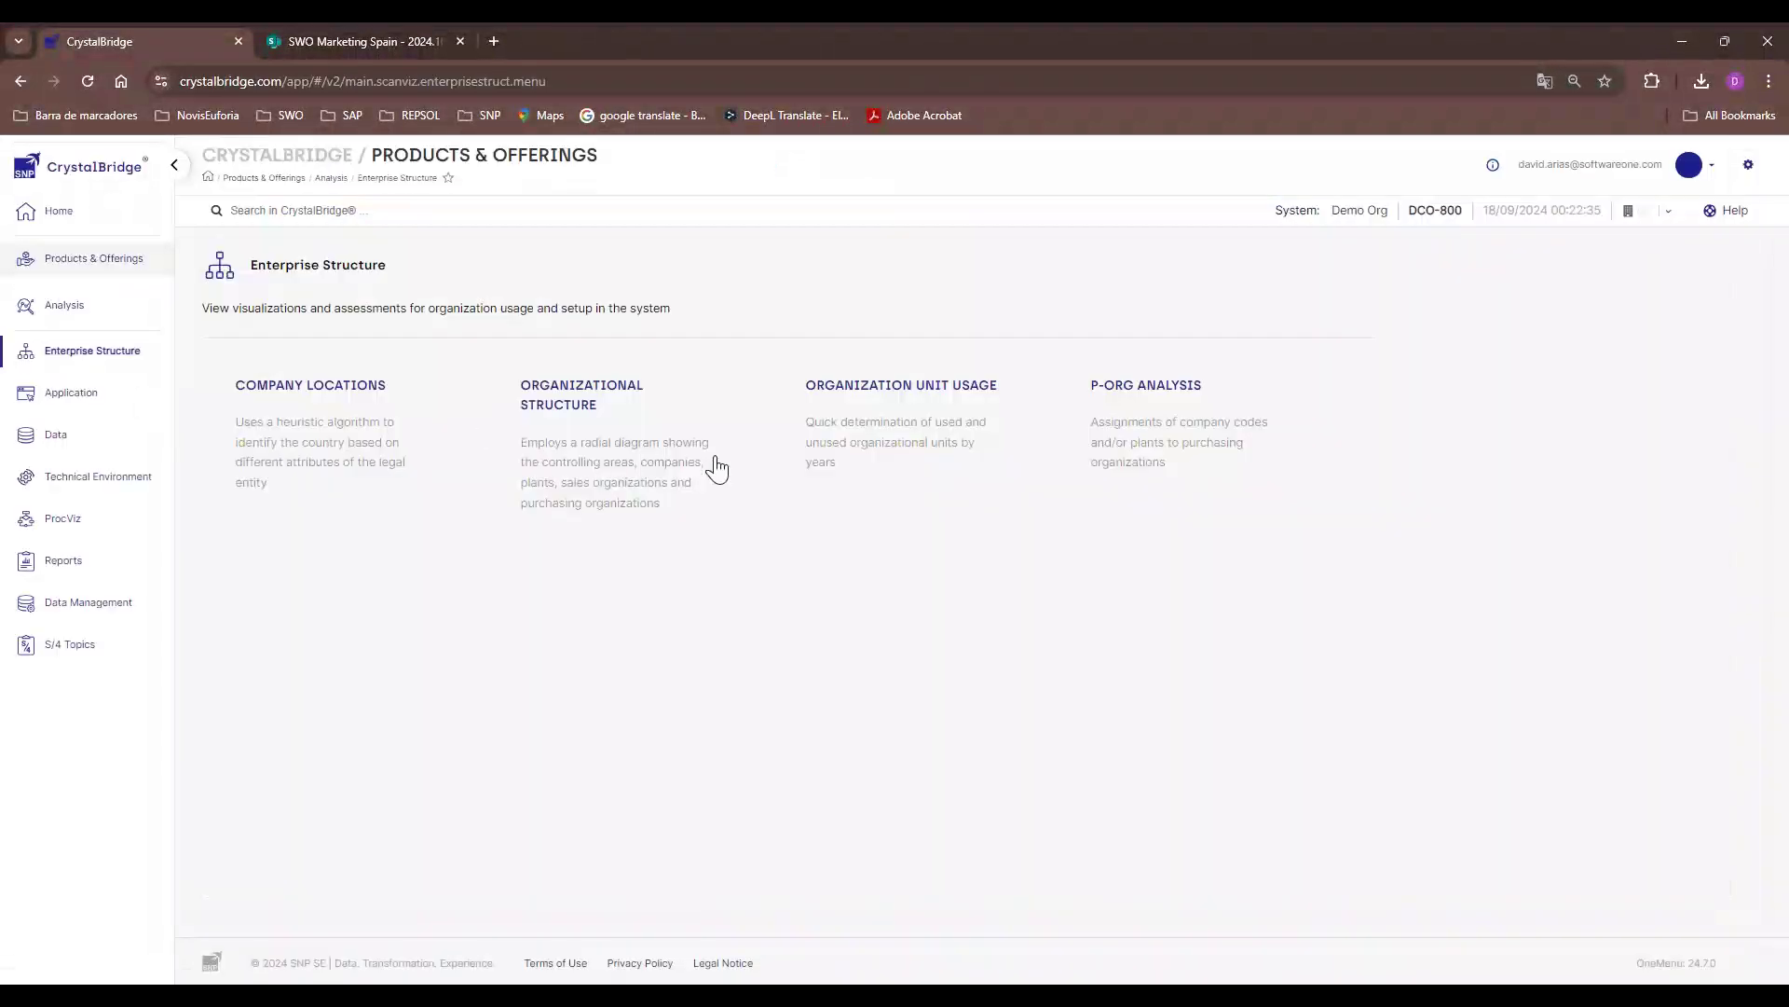
left_click(58, 436)
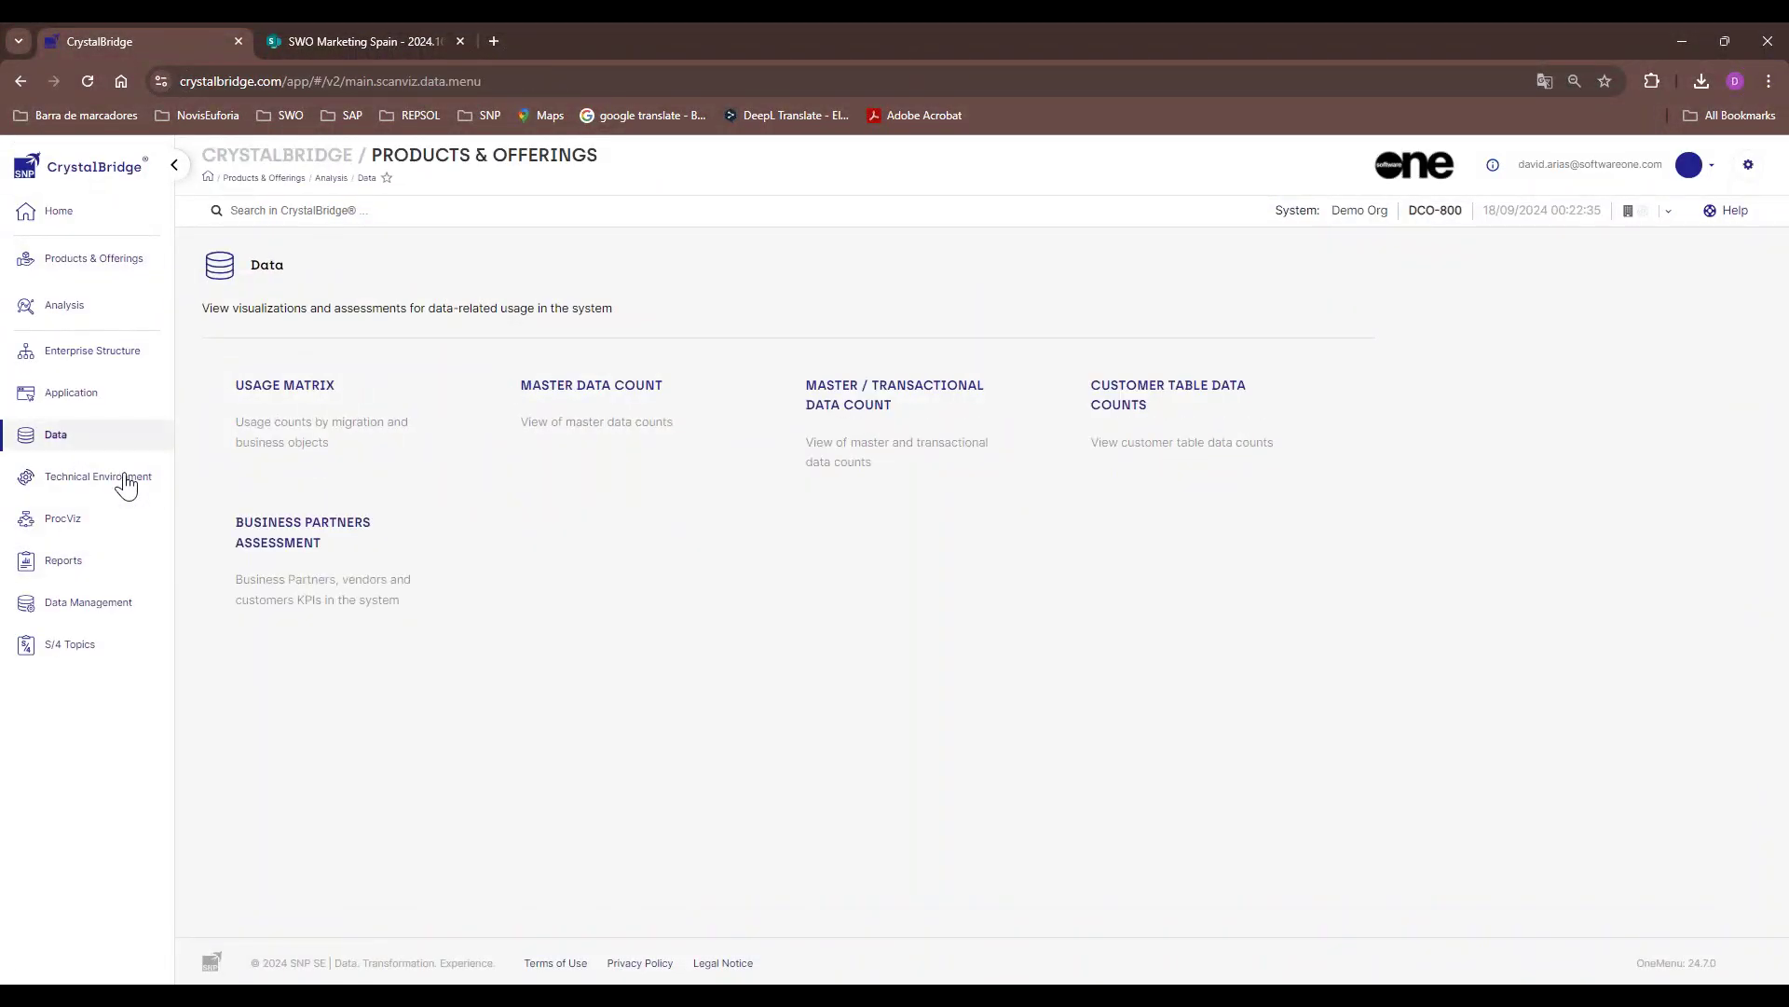
left_click(316, 439)
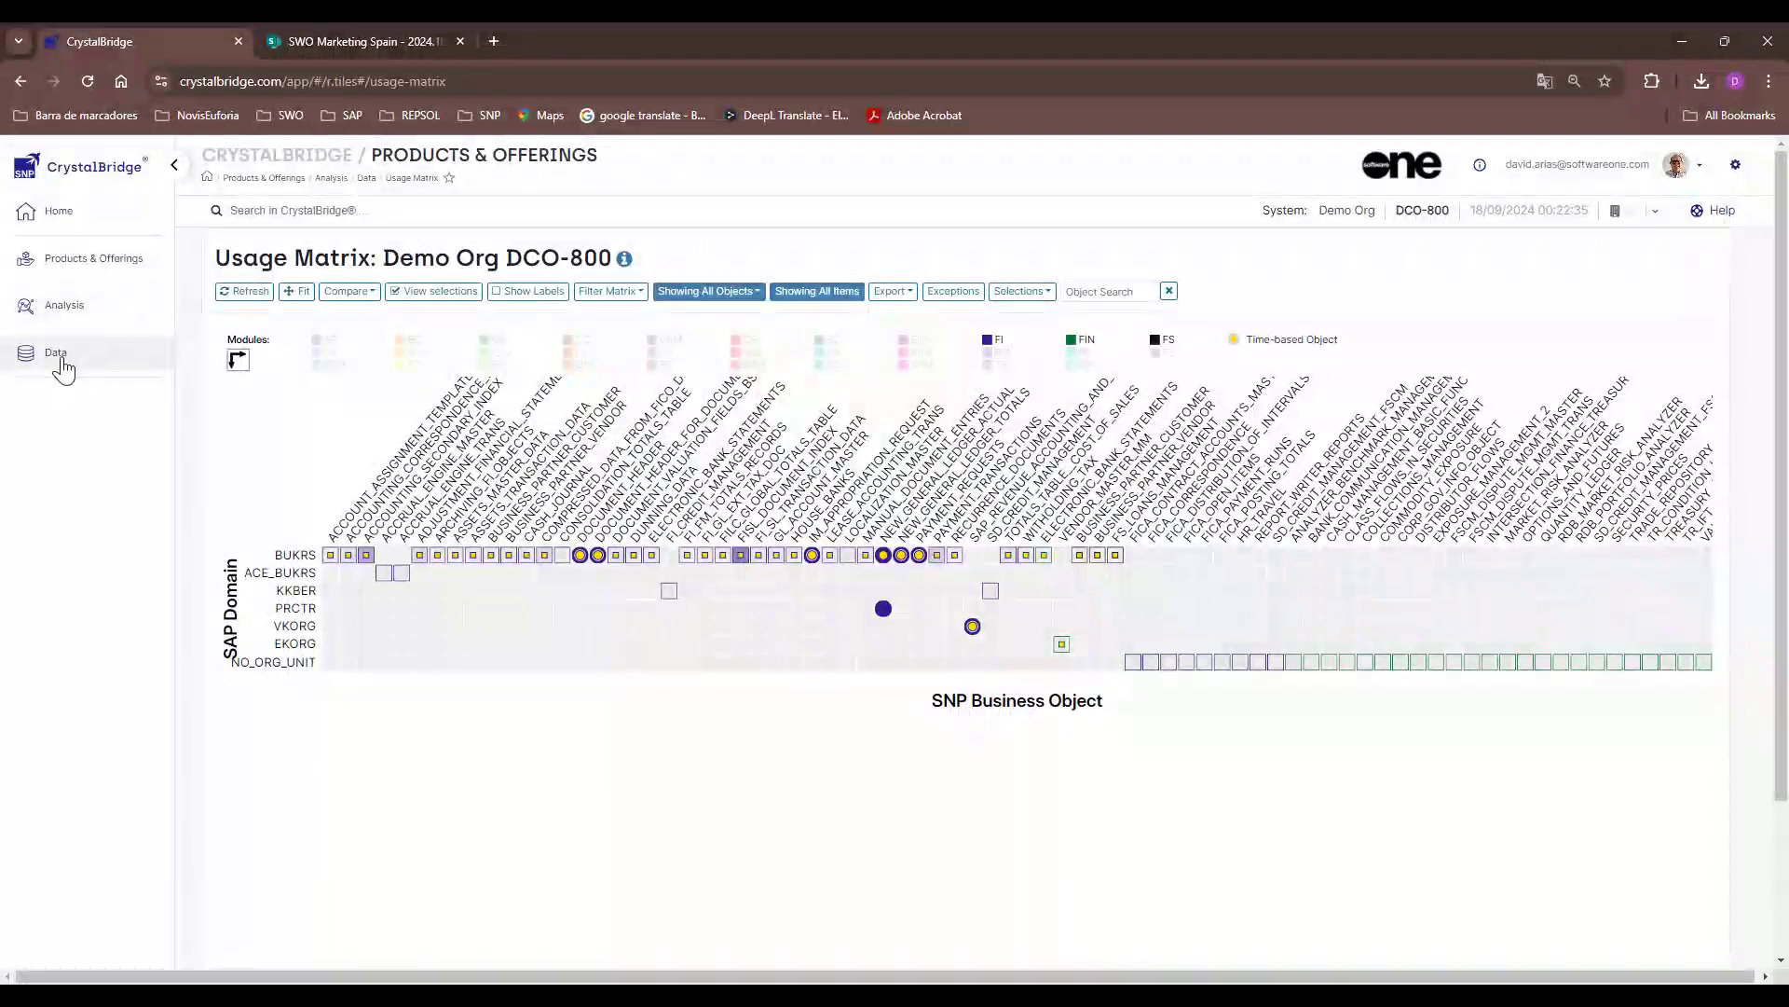
Open Module Usage (v2) from the Analysis overview and examine the size breakdown in the Table Classification chart
left_click(73, 317)
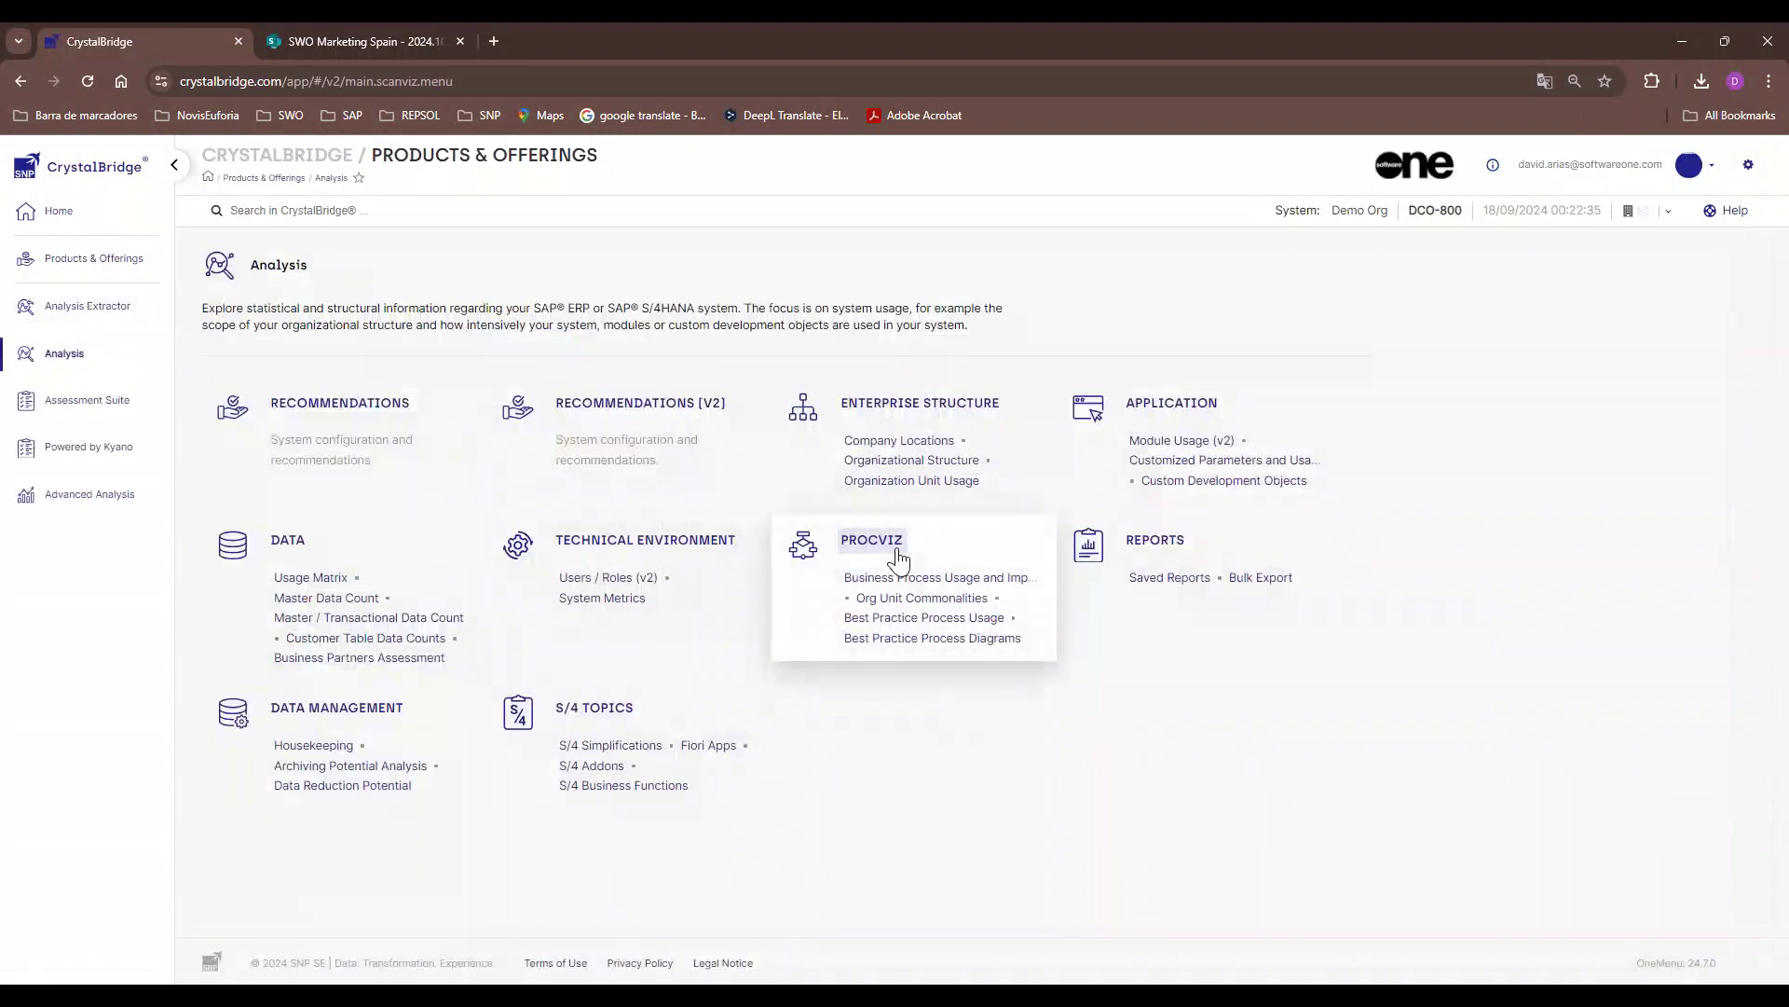
left_click(1201, 446)
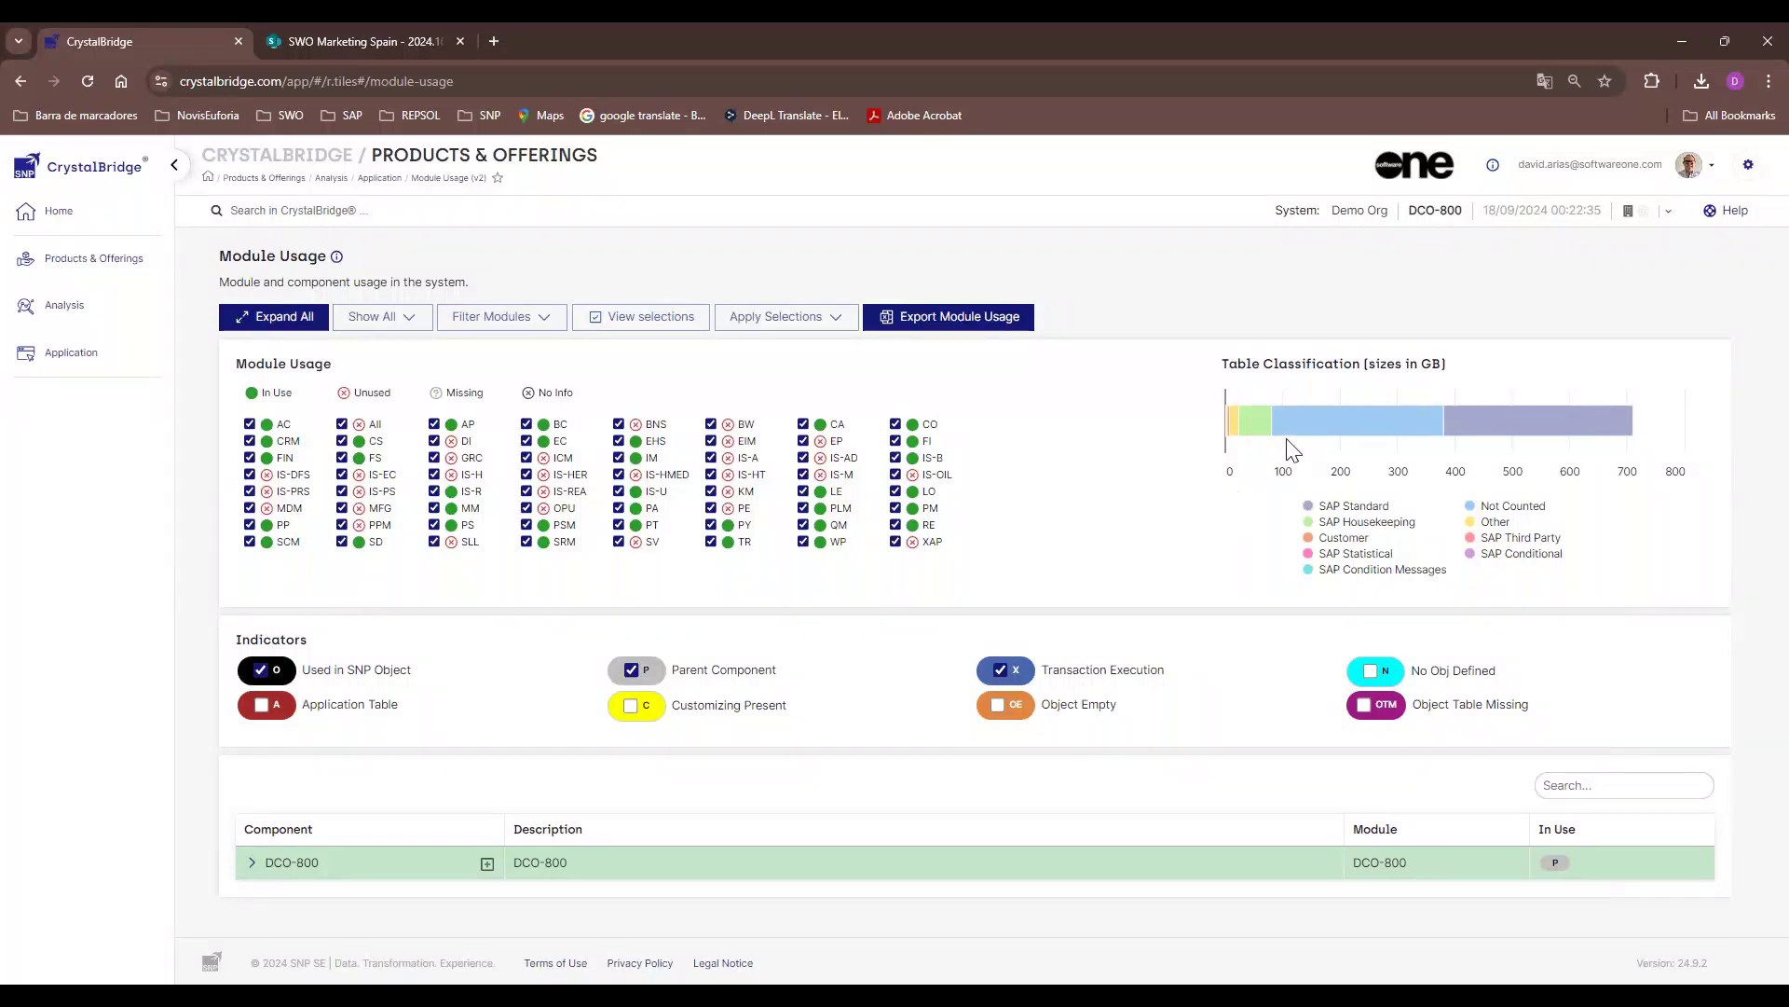
mouse_move(1323, 429)
mouse_move(1487, 442)
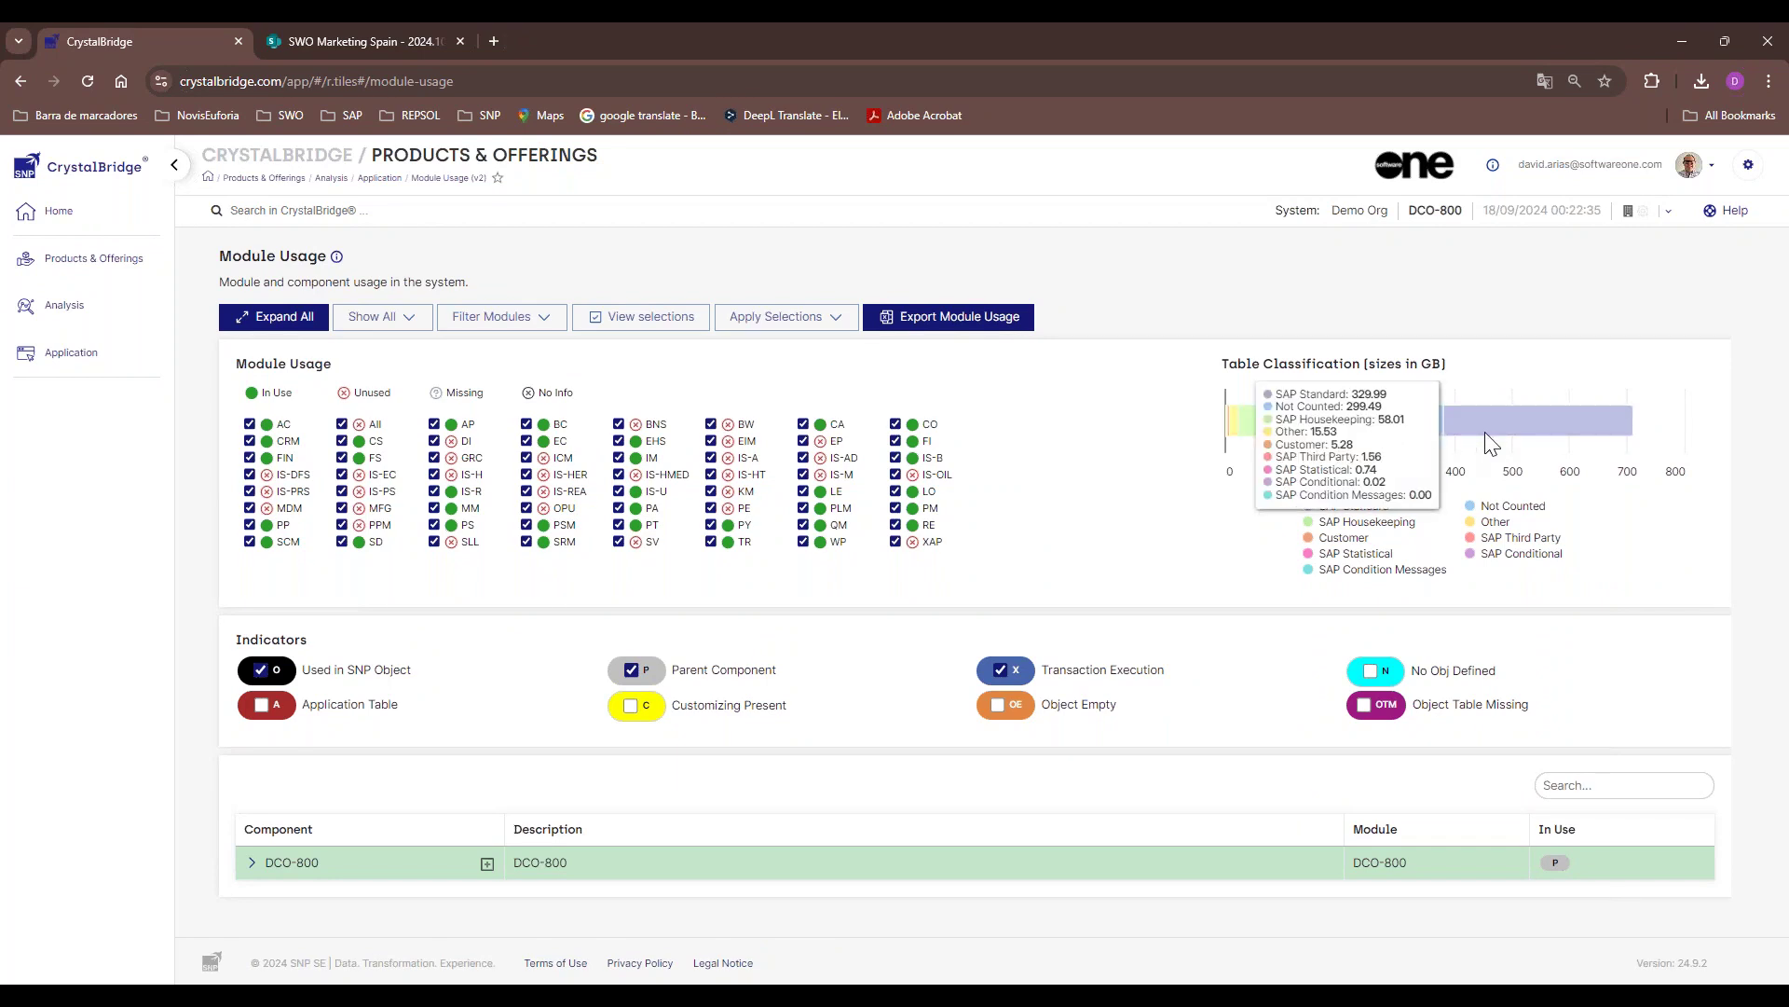
Expand the DCO-800 component and look through its modules and their usage indicators
left_click(250, 863)
scroll(613, 762, "down", 5)
scroll(613, 763, "up", 1)
scroll(765, 752, "up", 2)
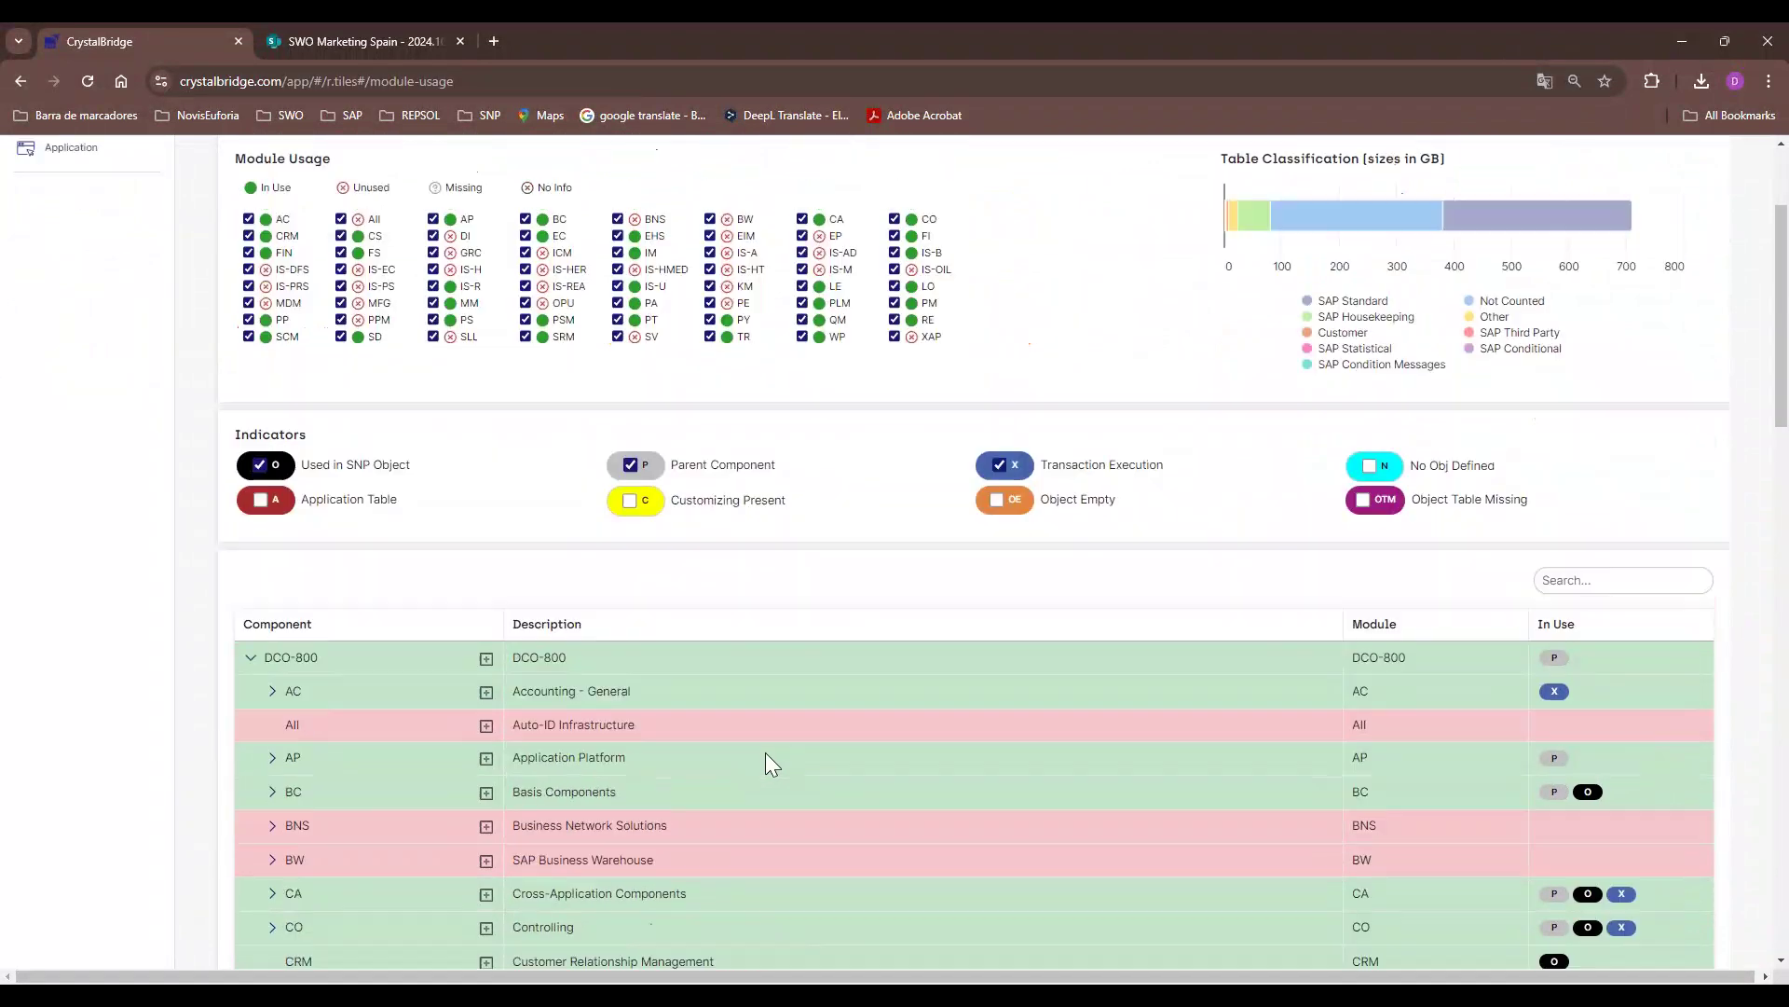
scroll(764, 752, "down", 2)
scroll(439, 611, "down", 2)
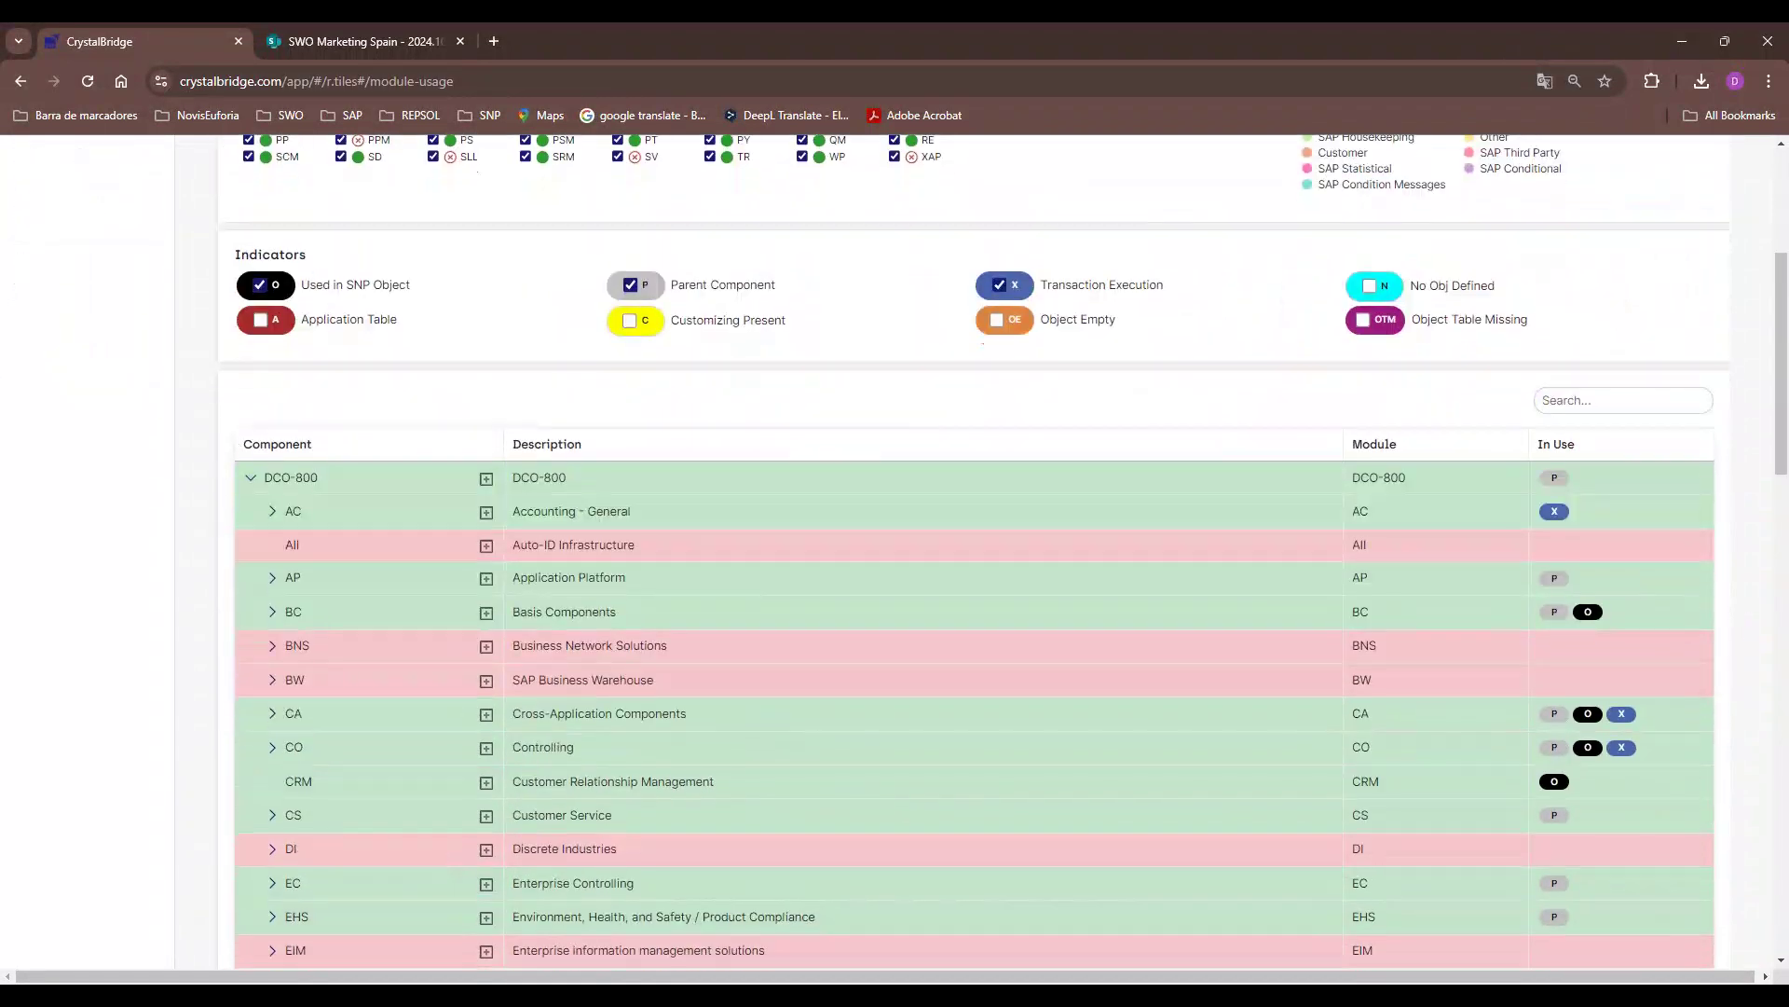
Expand Controlling and Profitability Analysis, examine the CO-PA-ACT business object details and collapse Controlling again
left_click(274, 572)
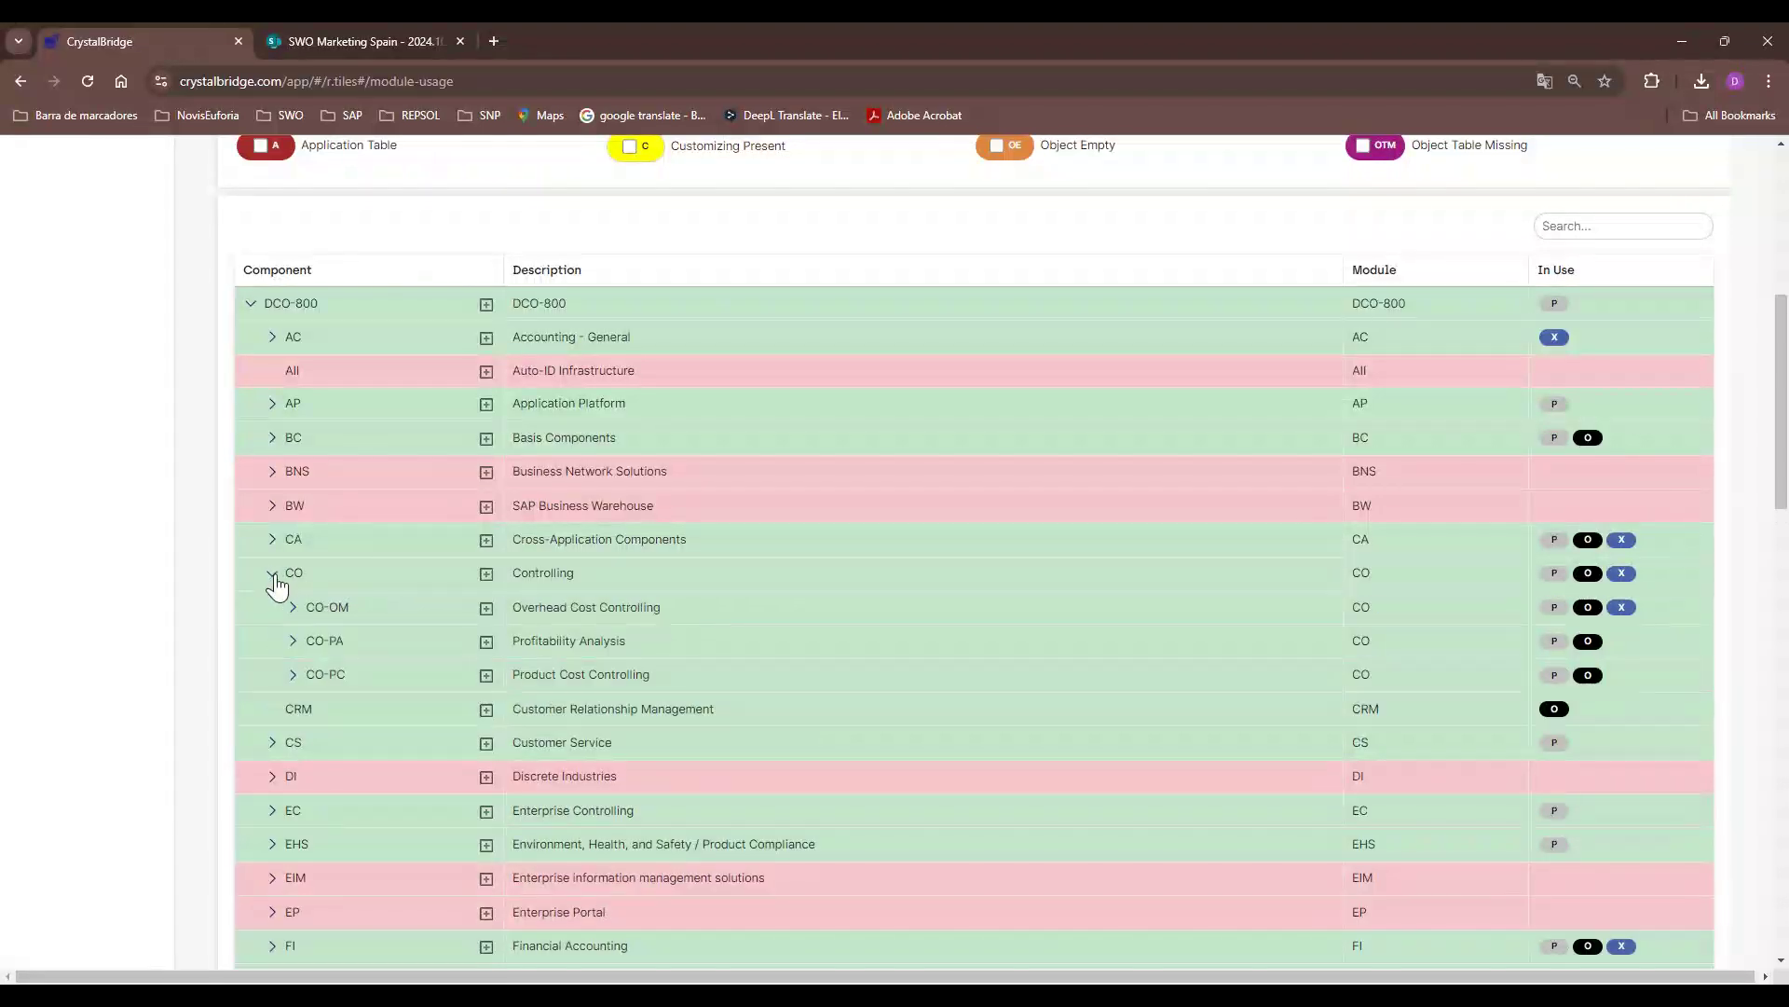
left_click(294, 642)
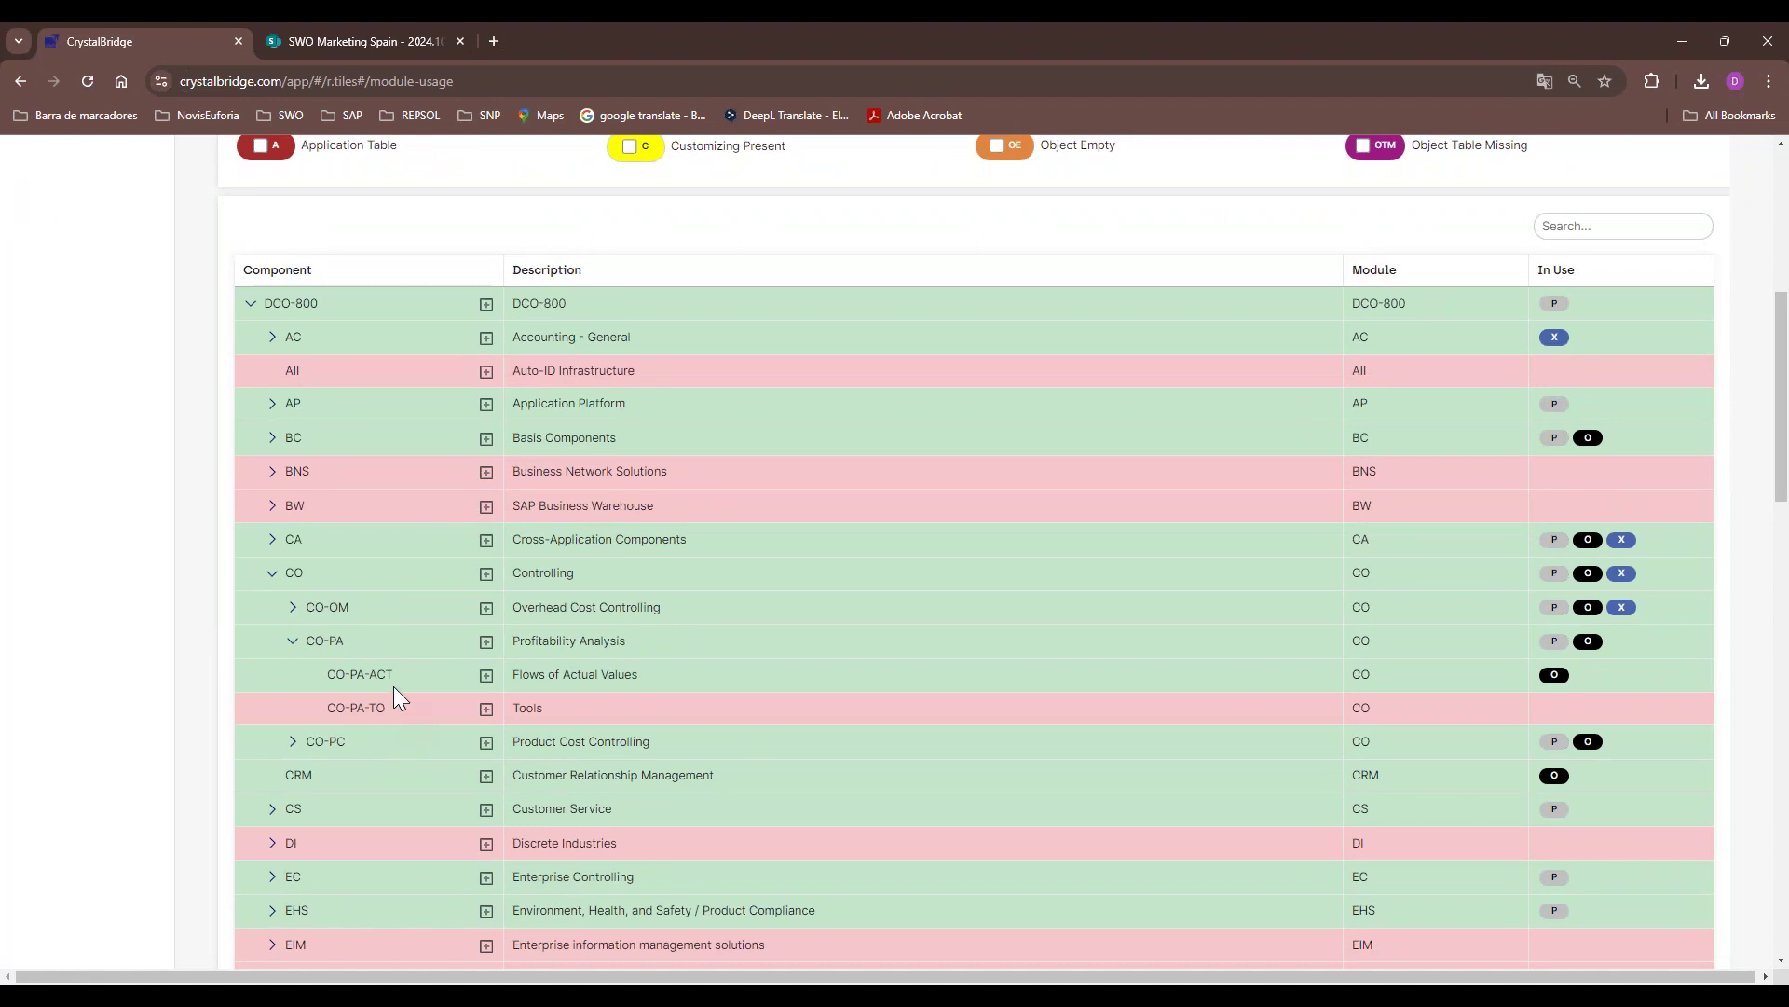
left_click(486, 675)
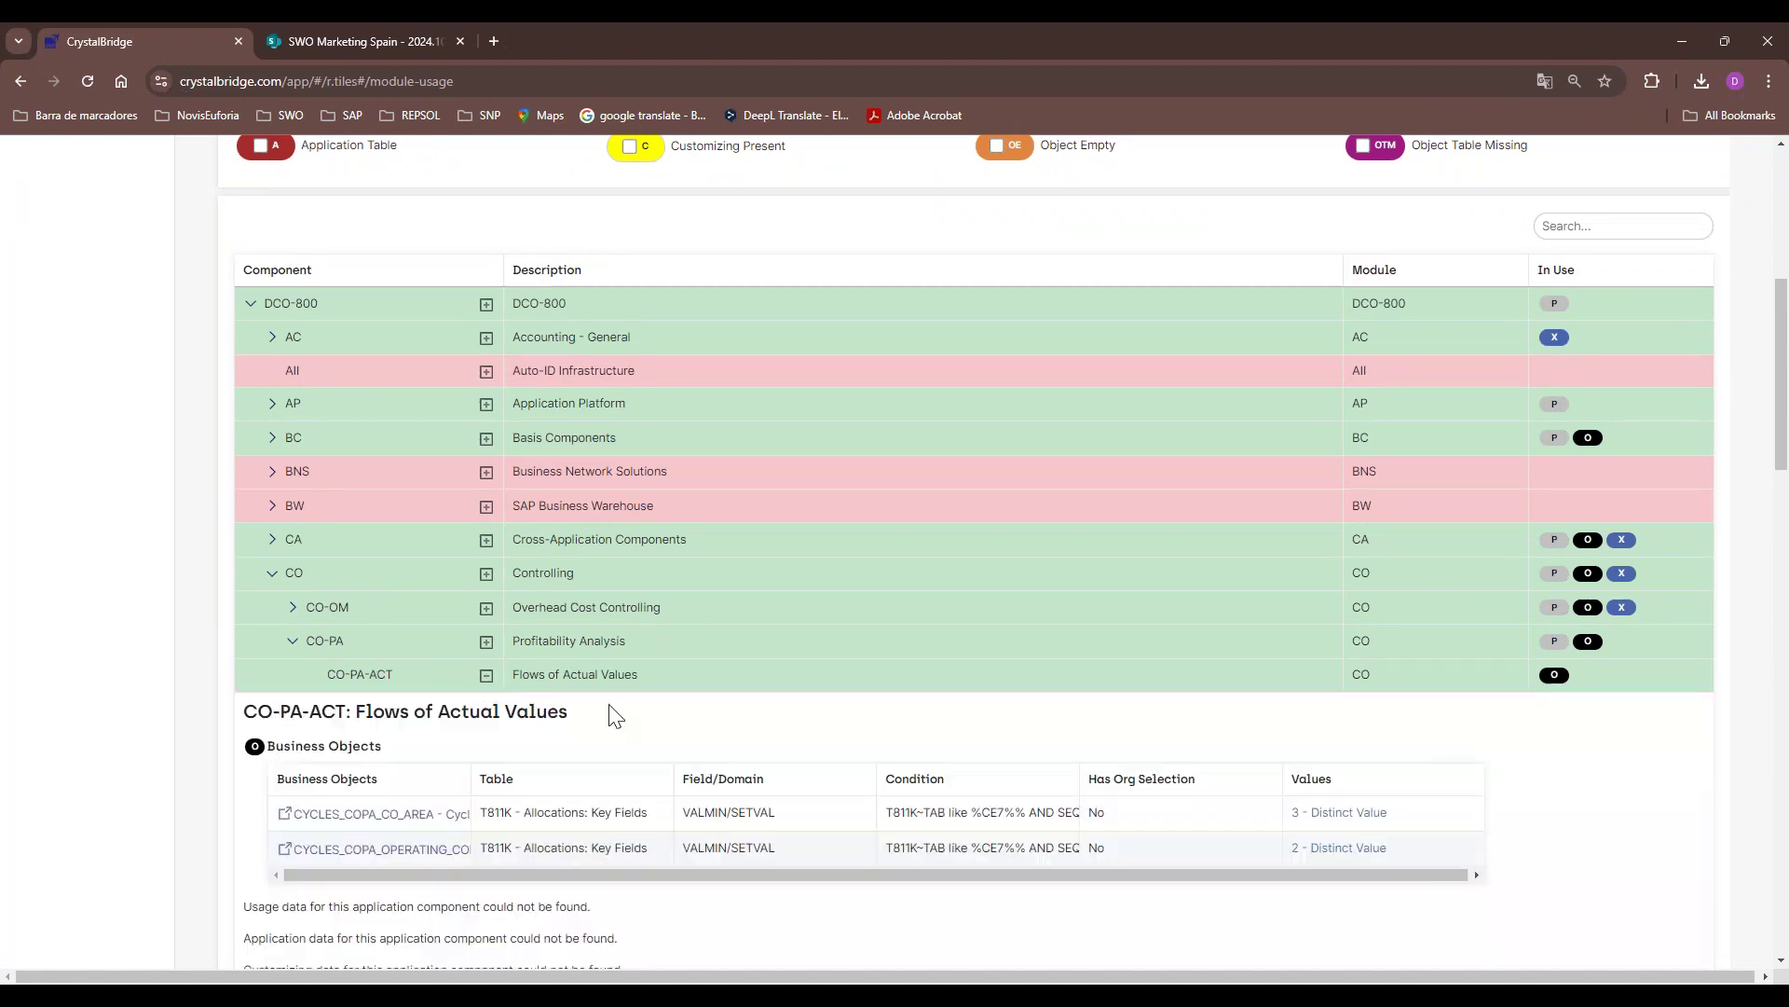
scroll(611, 714, "down", 3)
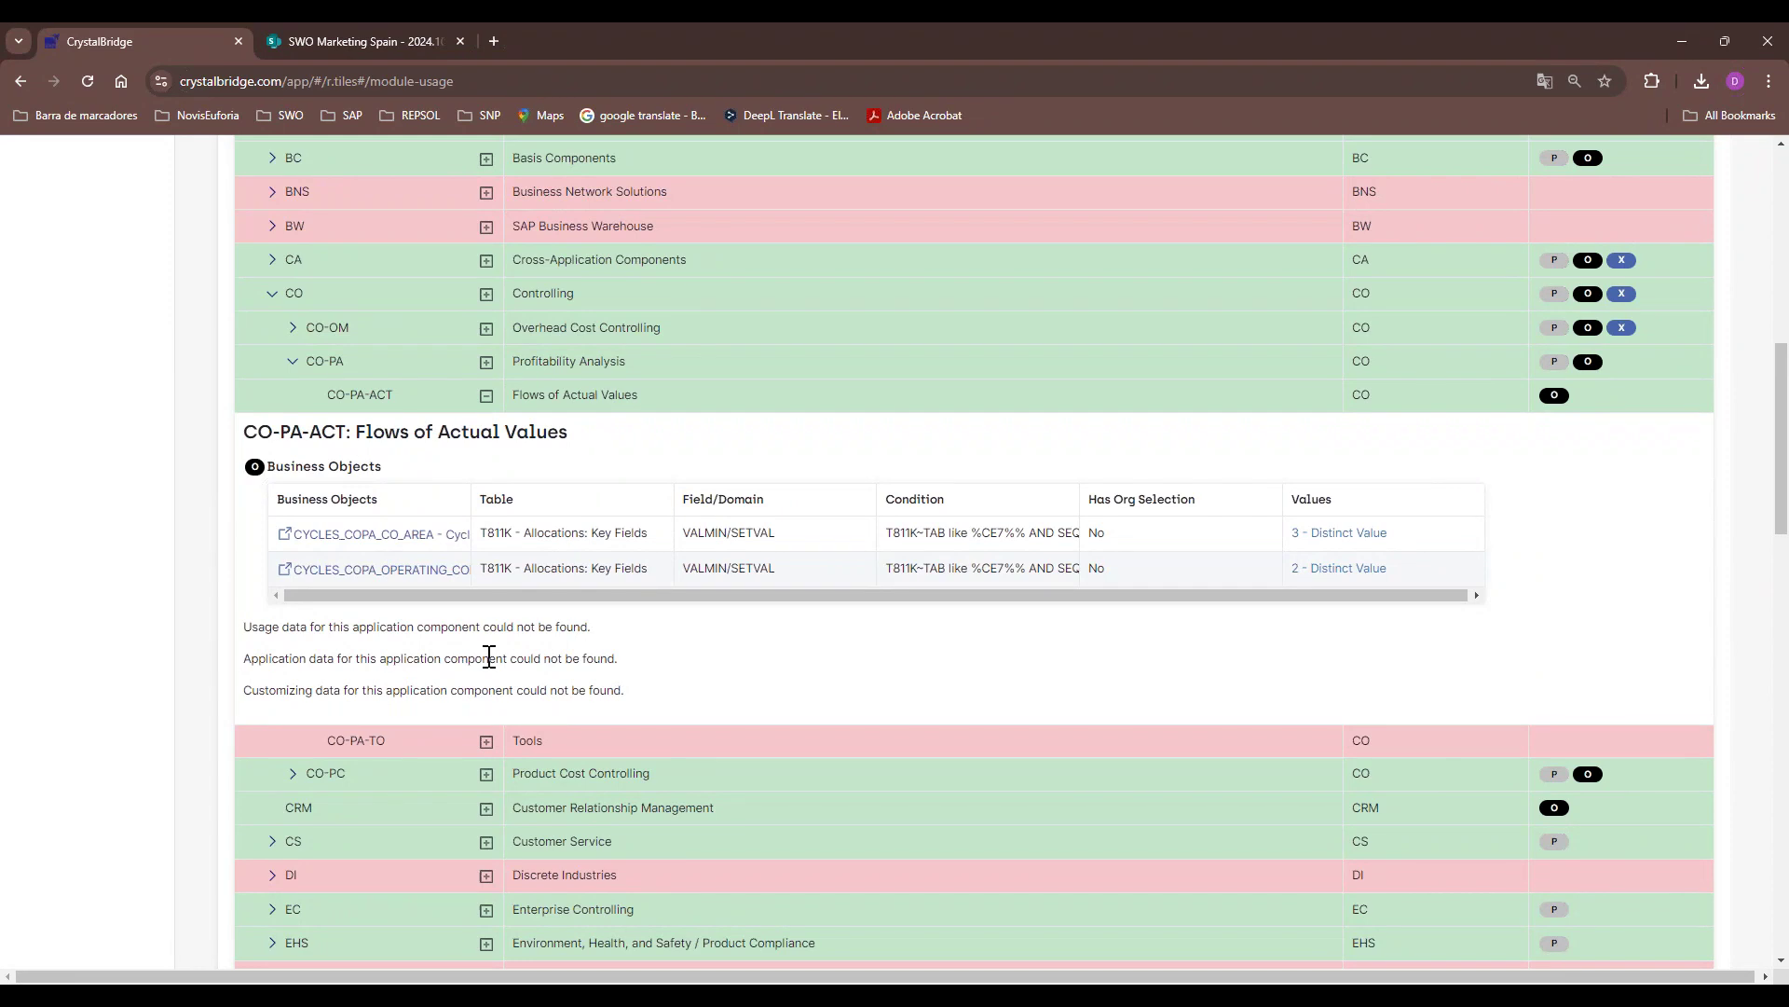
left_click(272, 292)
scroll(713, 596, "up", 8)
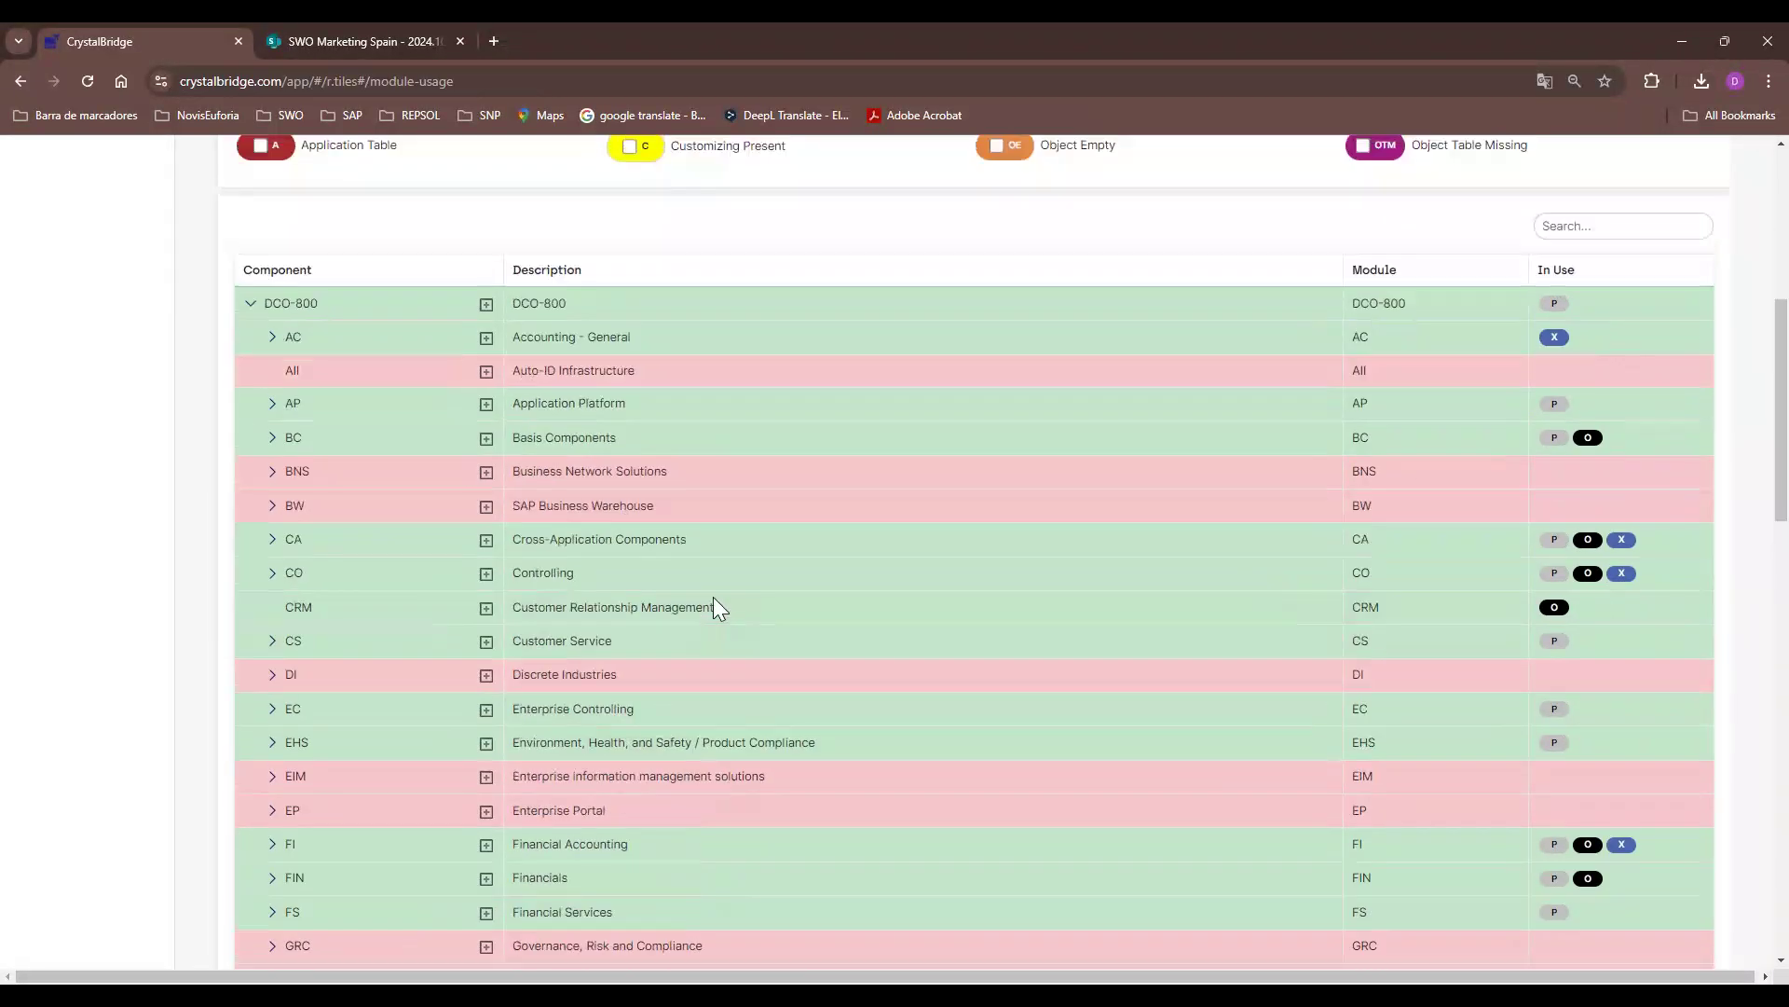
Review the module usage indicators and Table Classification chart, and return to the Application analyses overview
scroll(1053, 653, "up", 1)
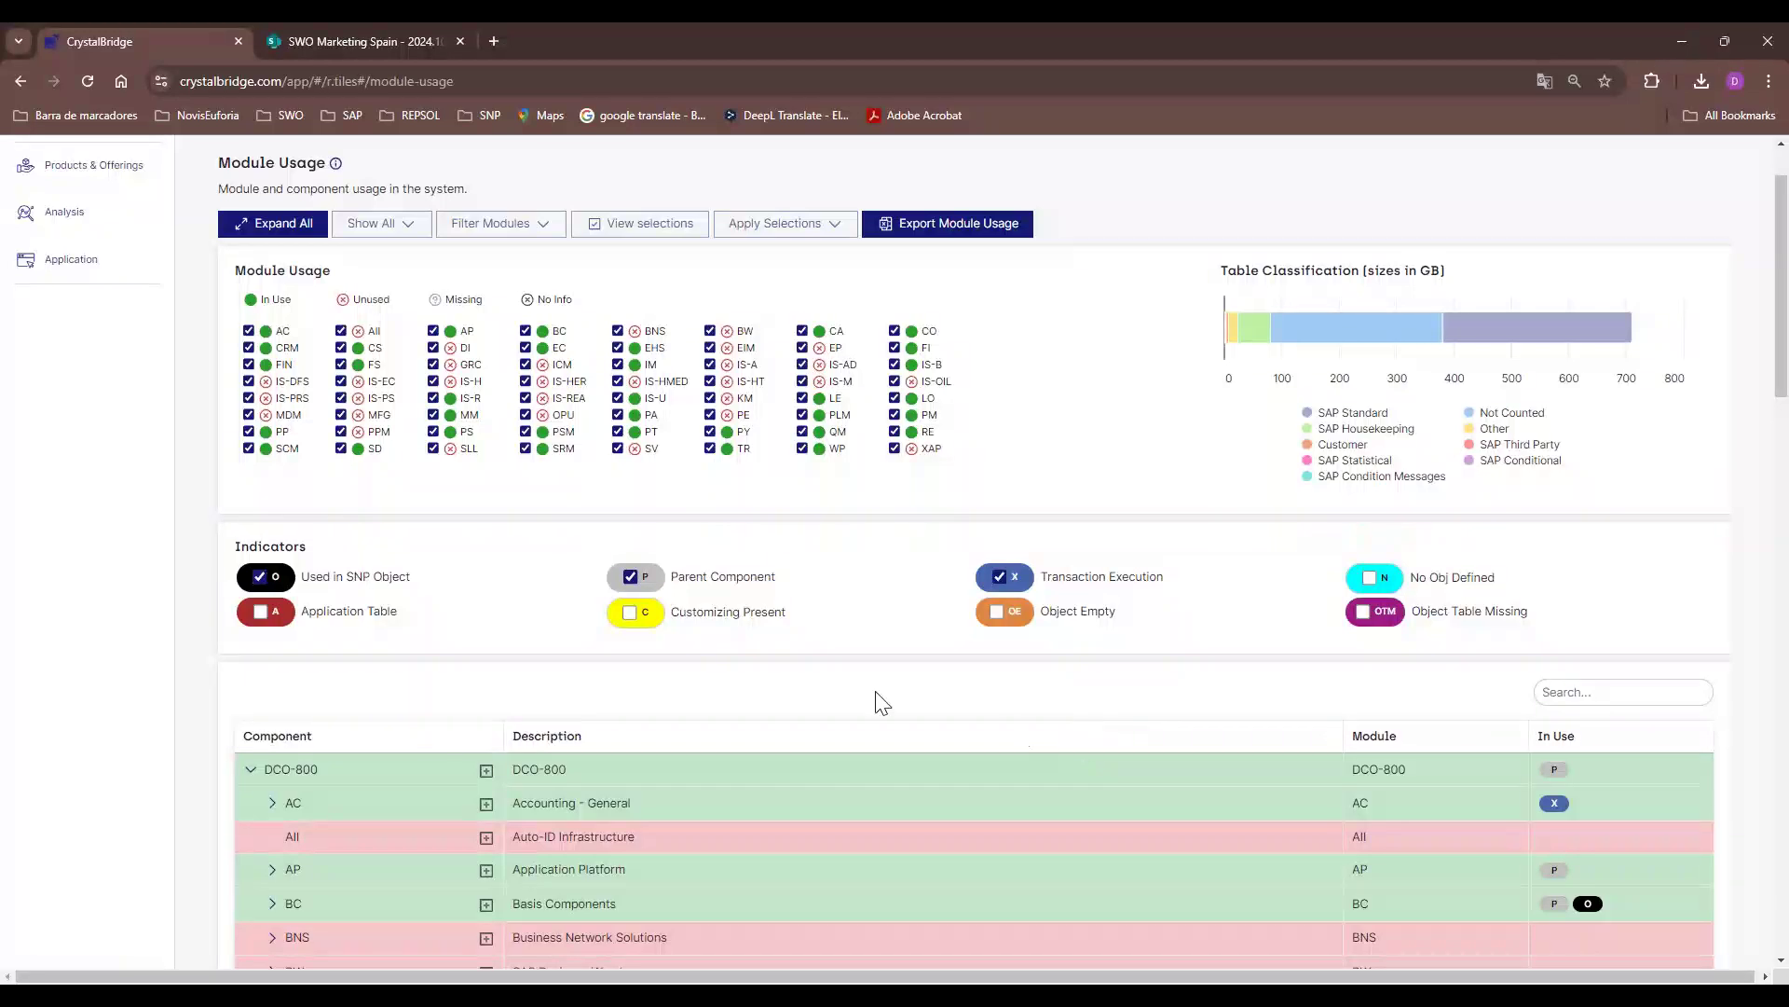
scroll(879, 702, "down", 1)
scroll(910, 736, "down", 1)
scroll(910, 736, "up", 2)
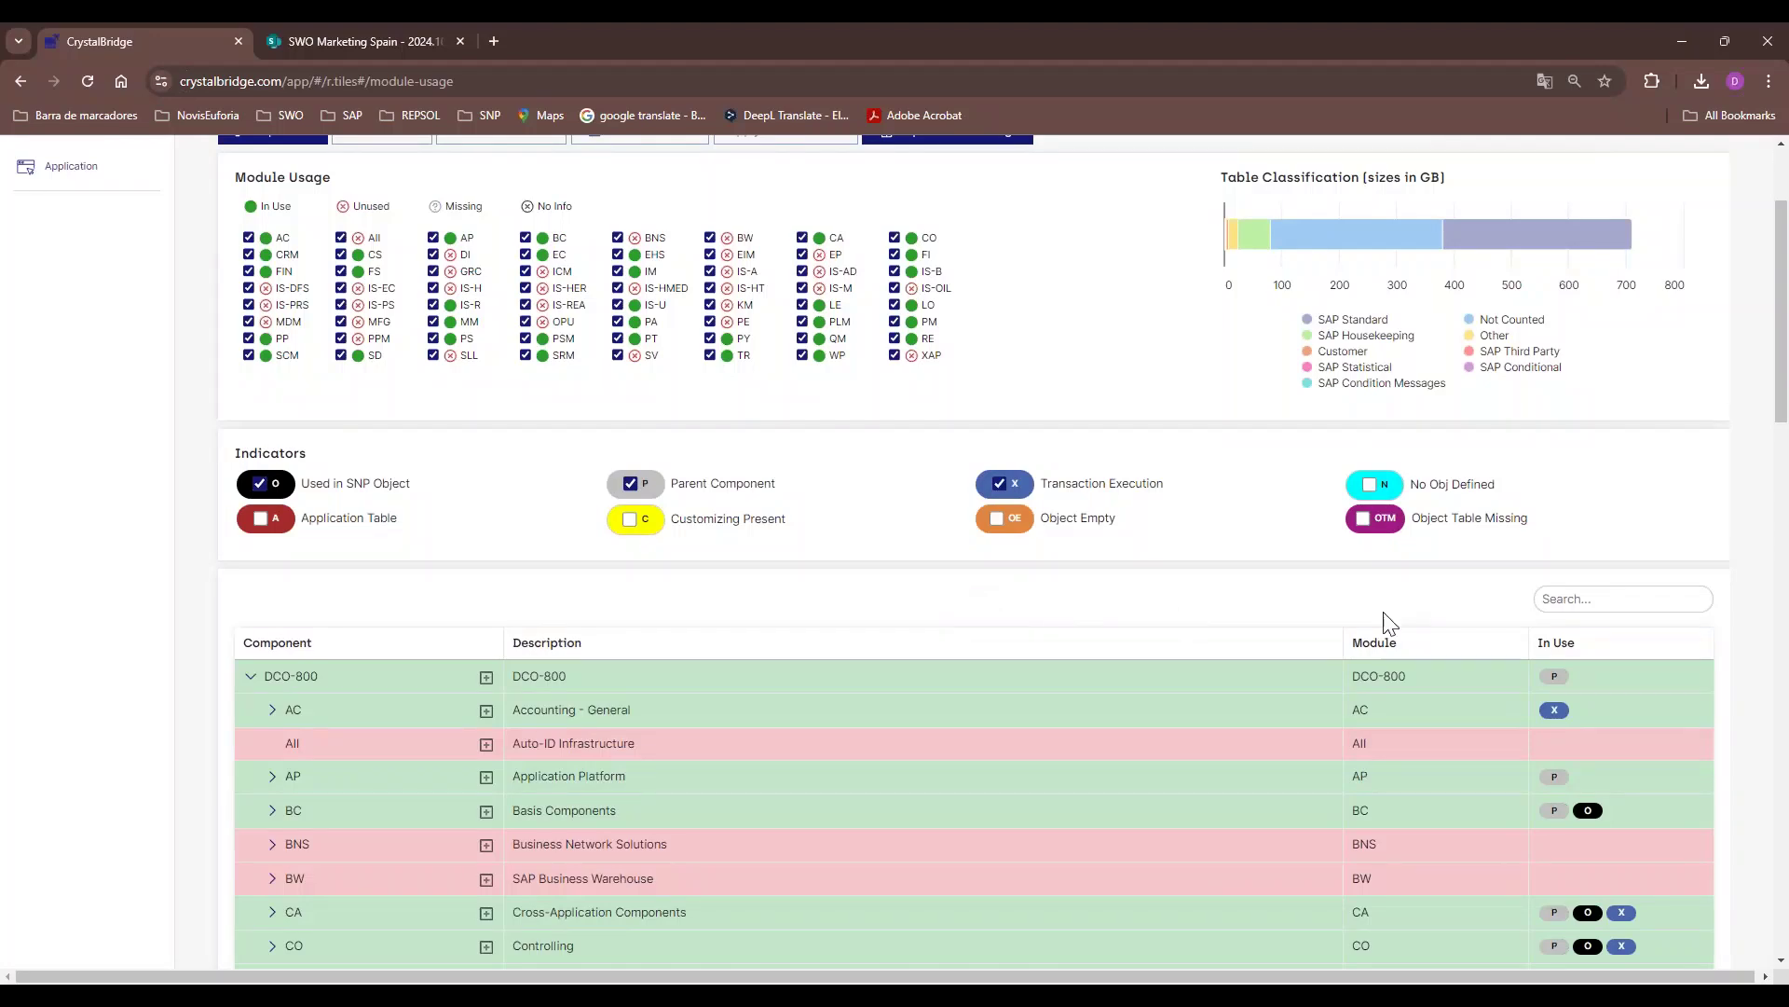
scroll(1725, 591, "up", 2)
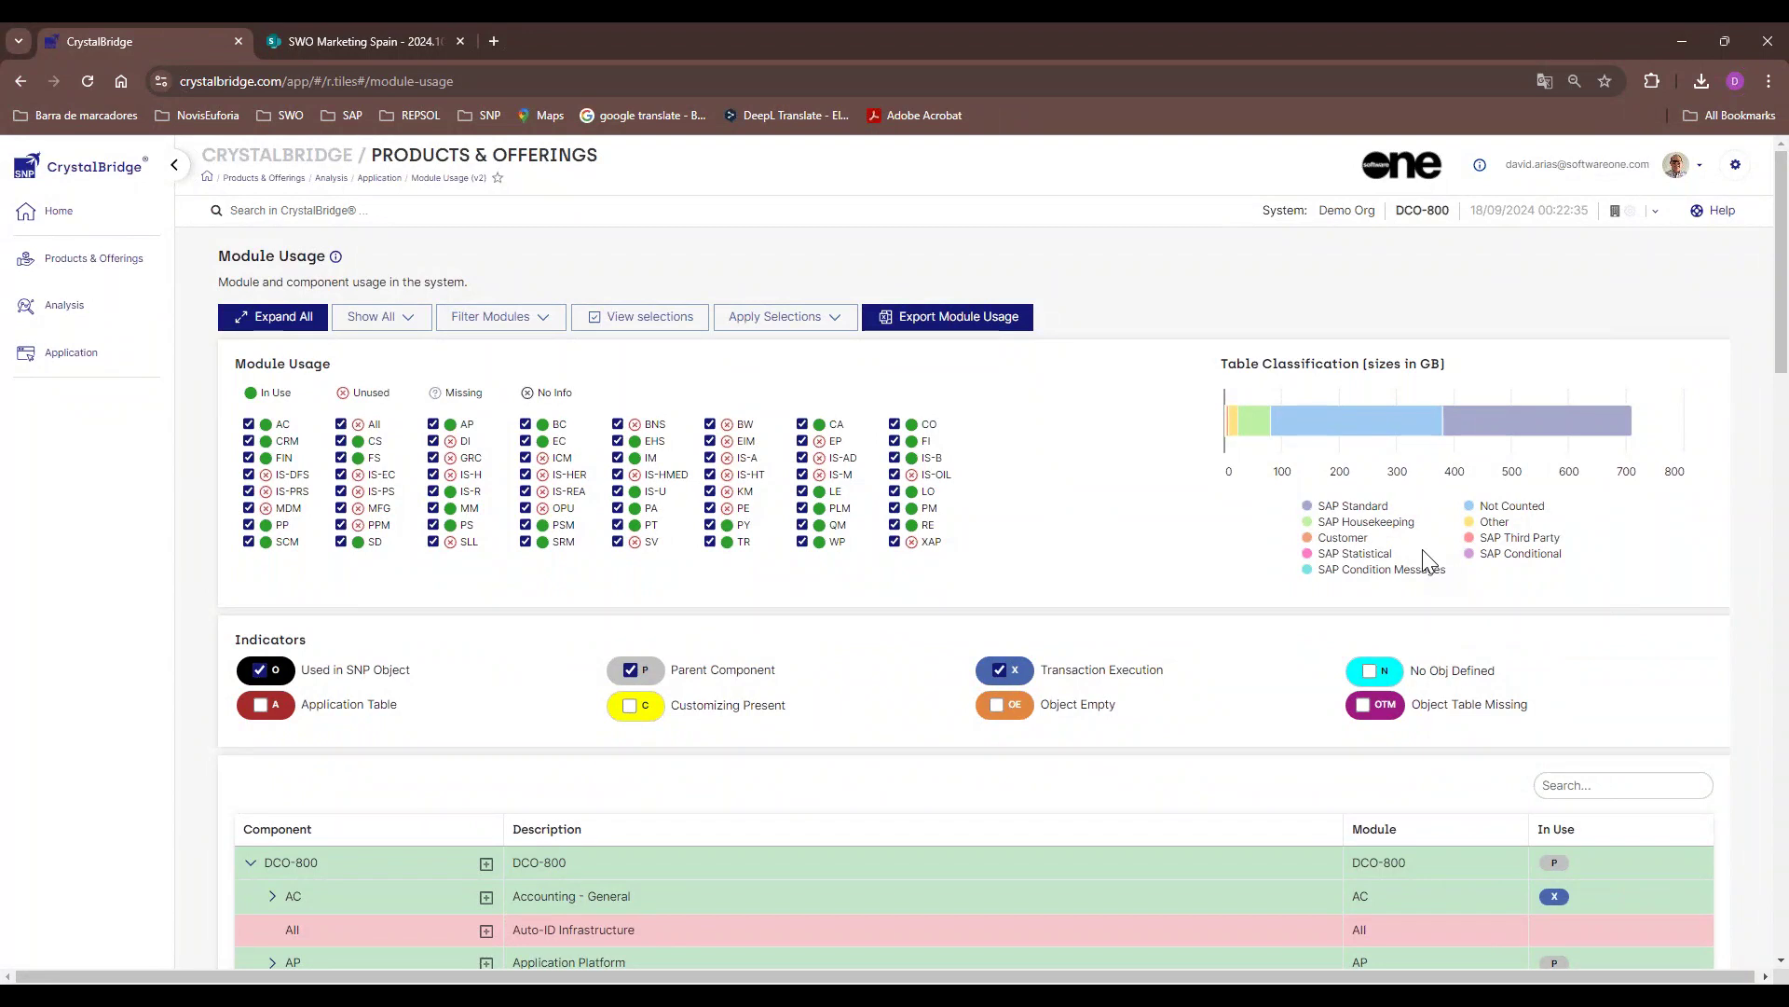
mouse_move(1435, 418)
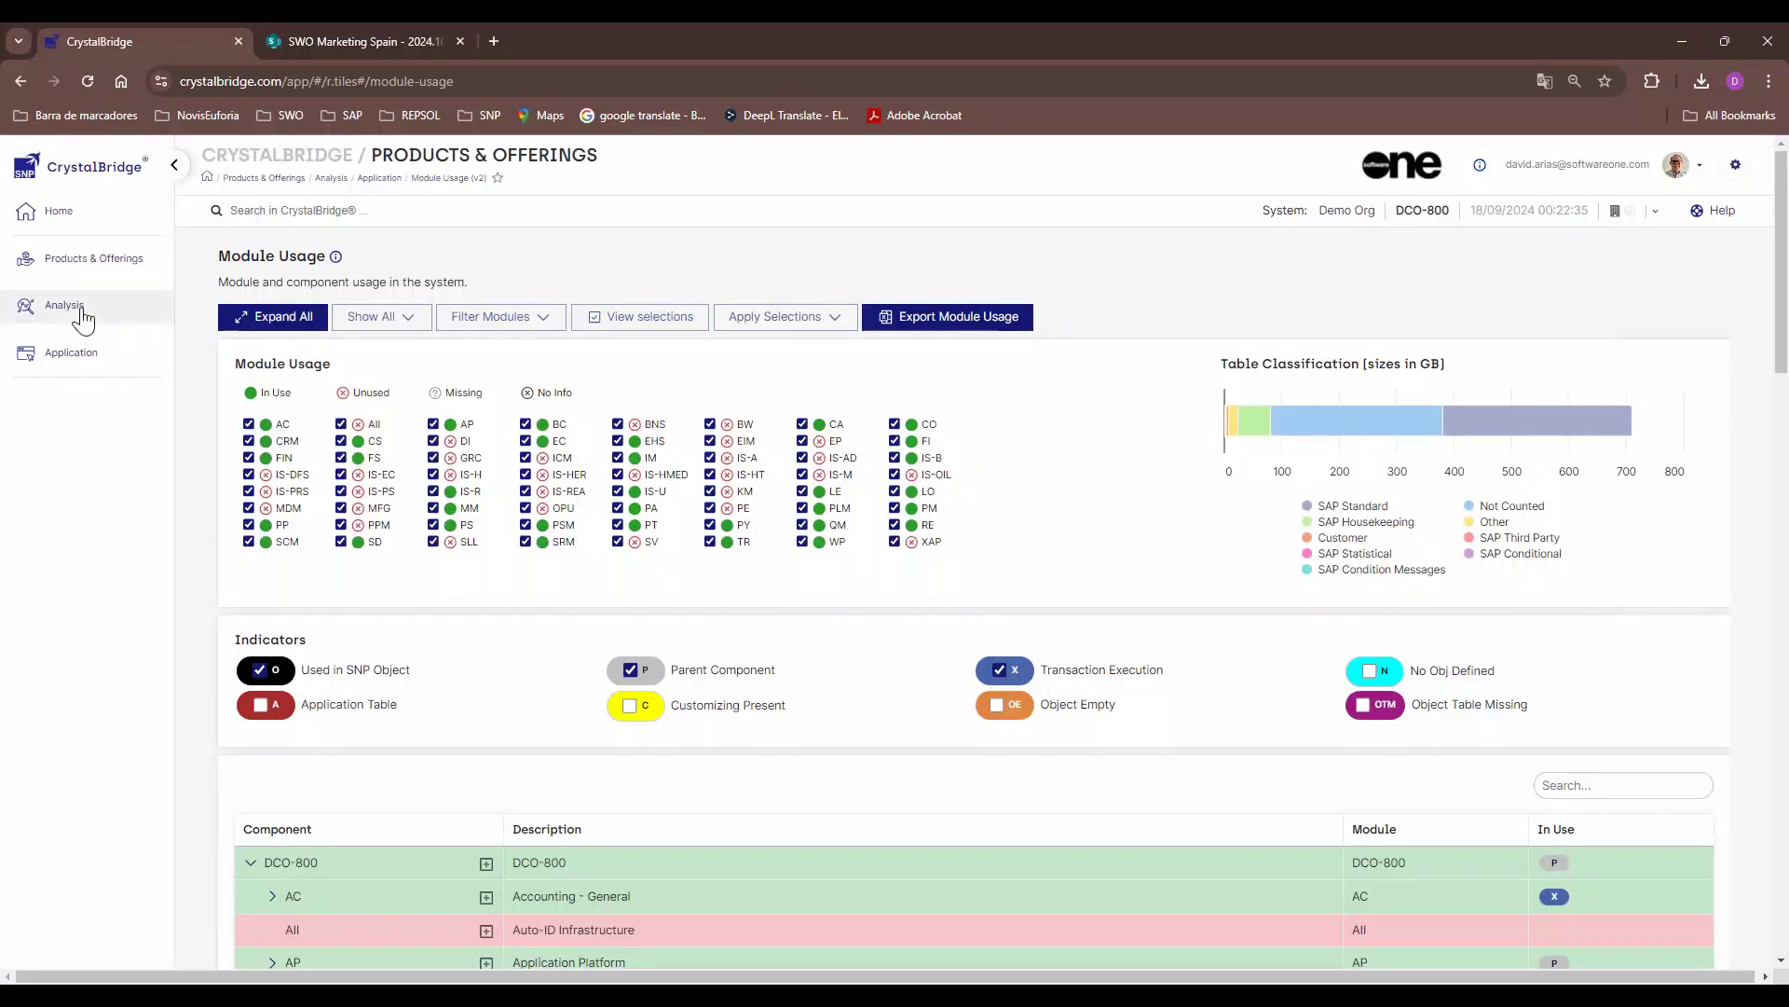
left_click(75, 354)
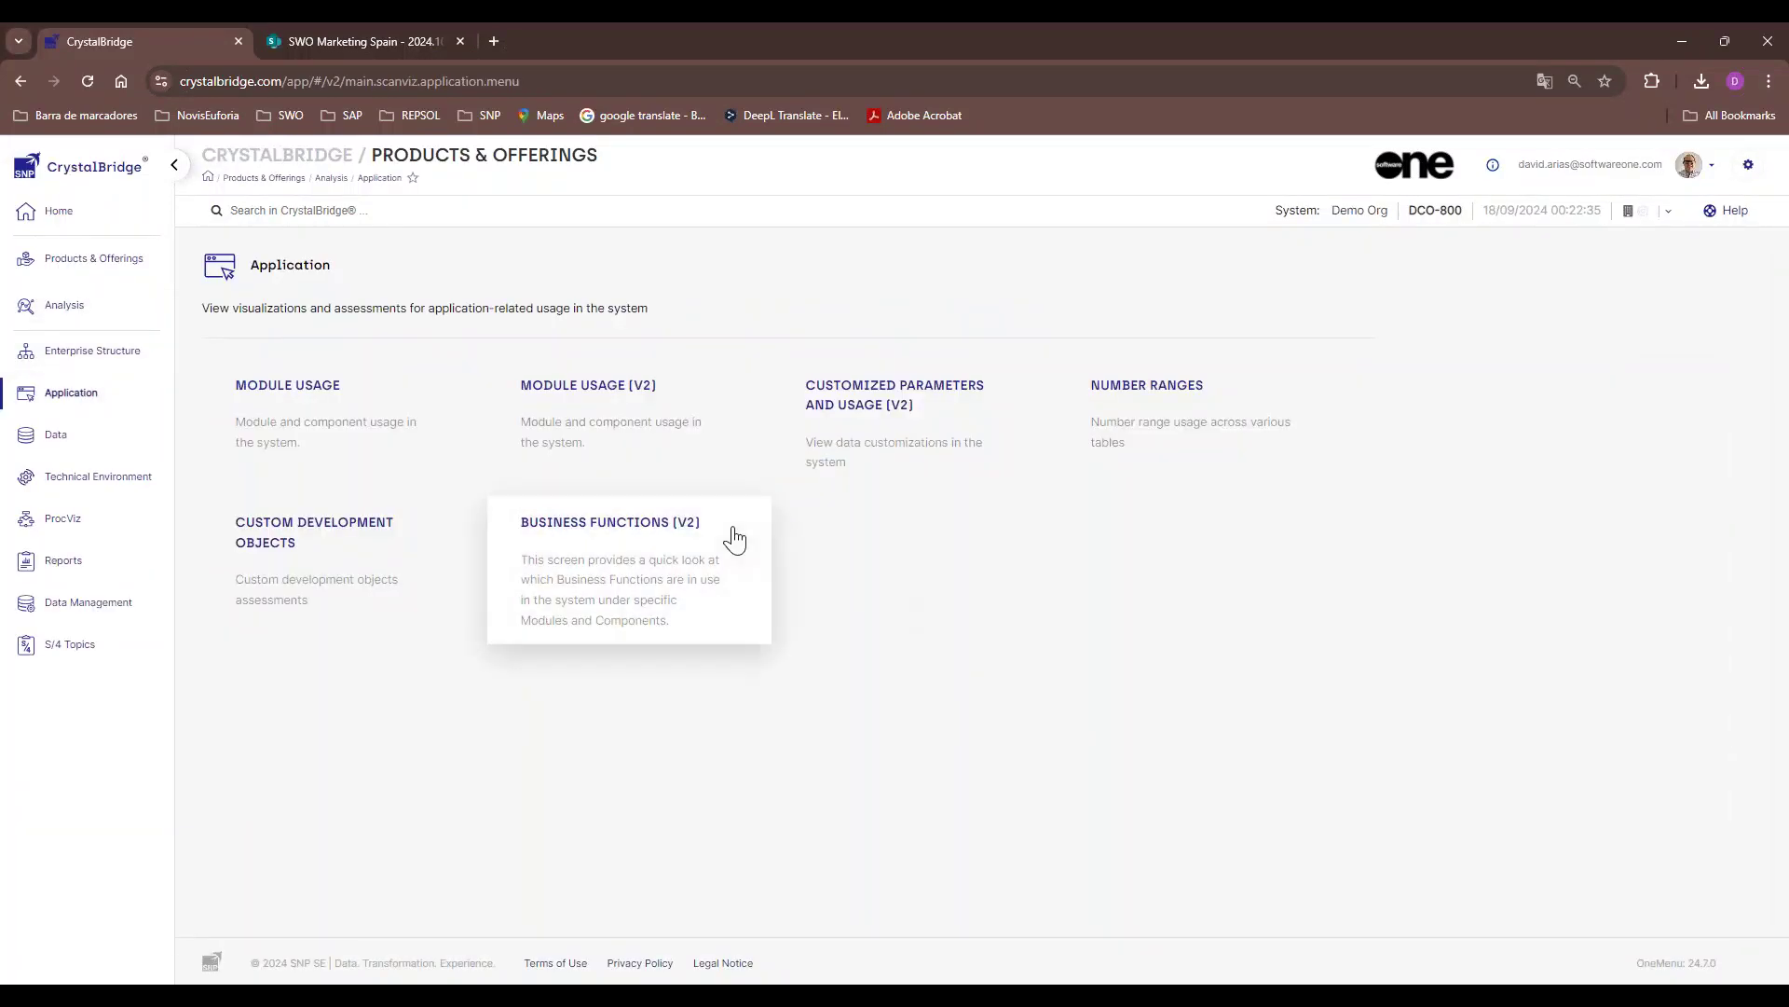
Open Customized Parameters and Usage (v2), look over its module and table filters, and return to the Analysis overview
left_click(928, 473)
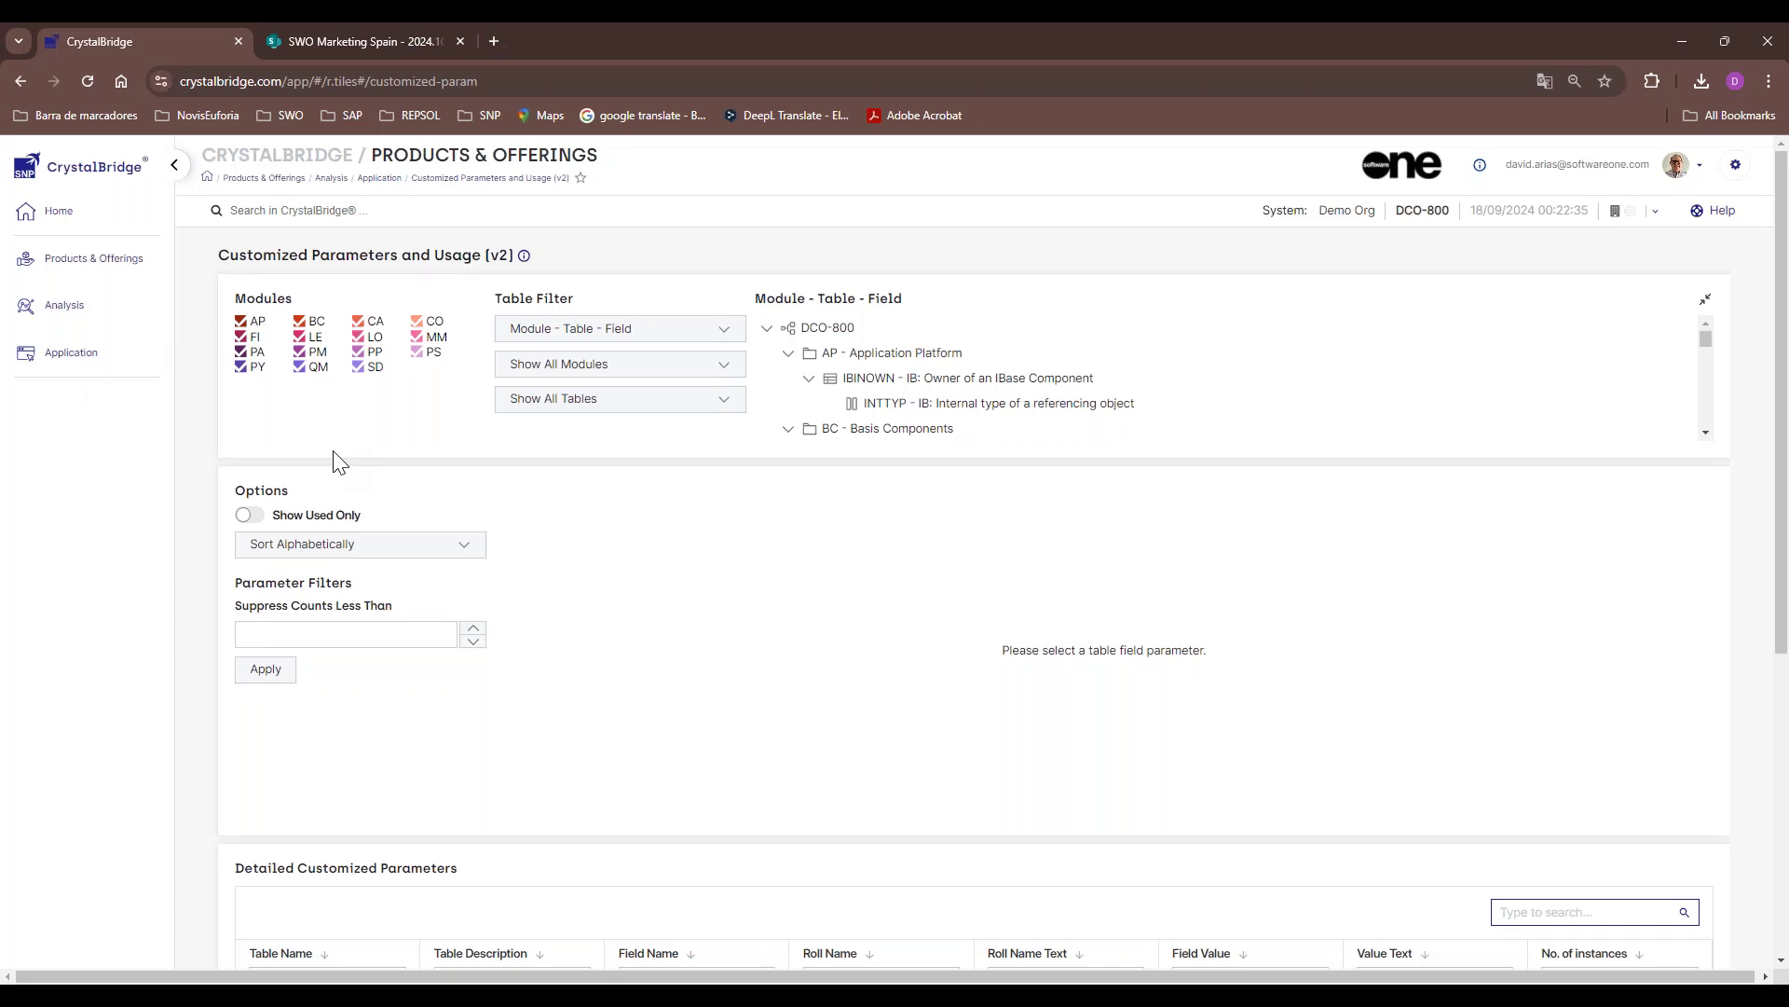
left_click(71, 354)
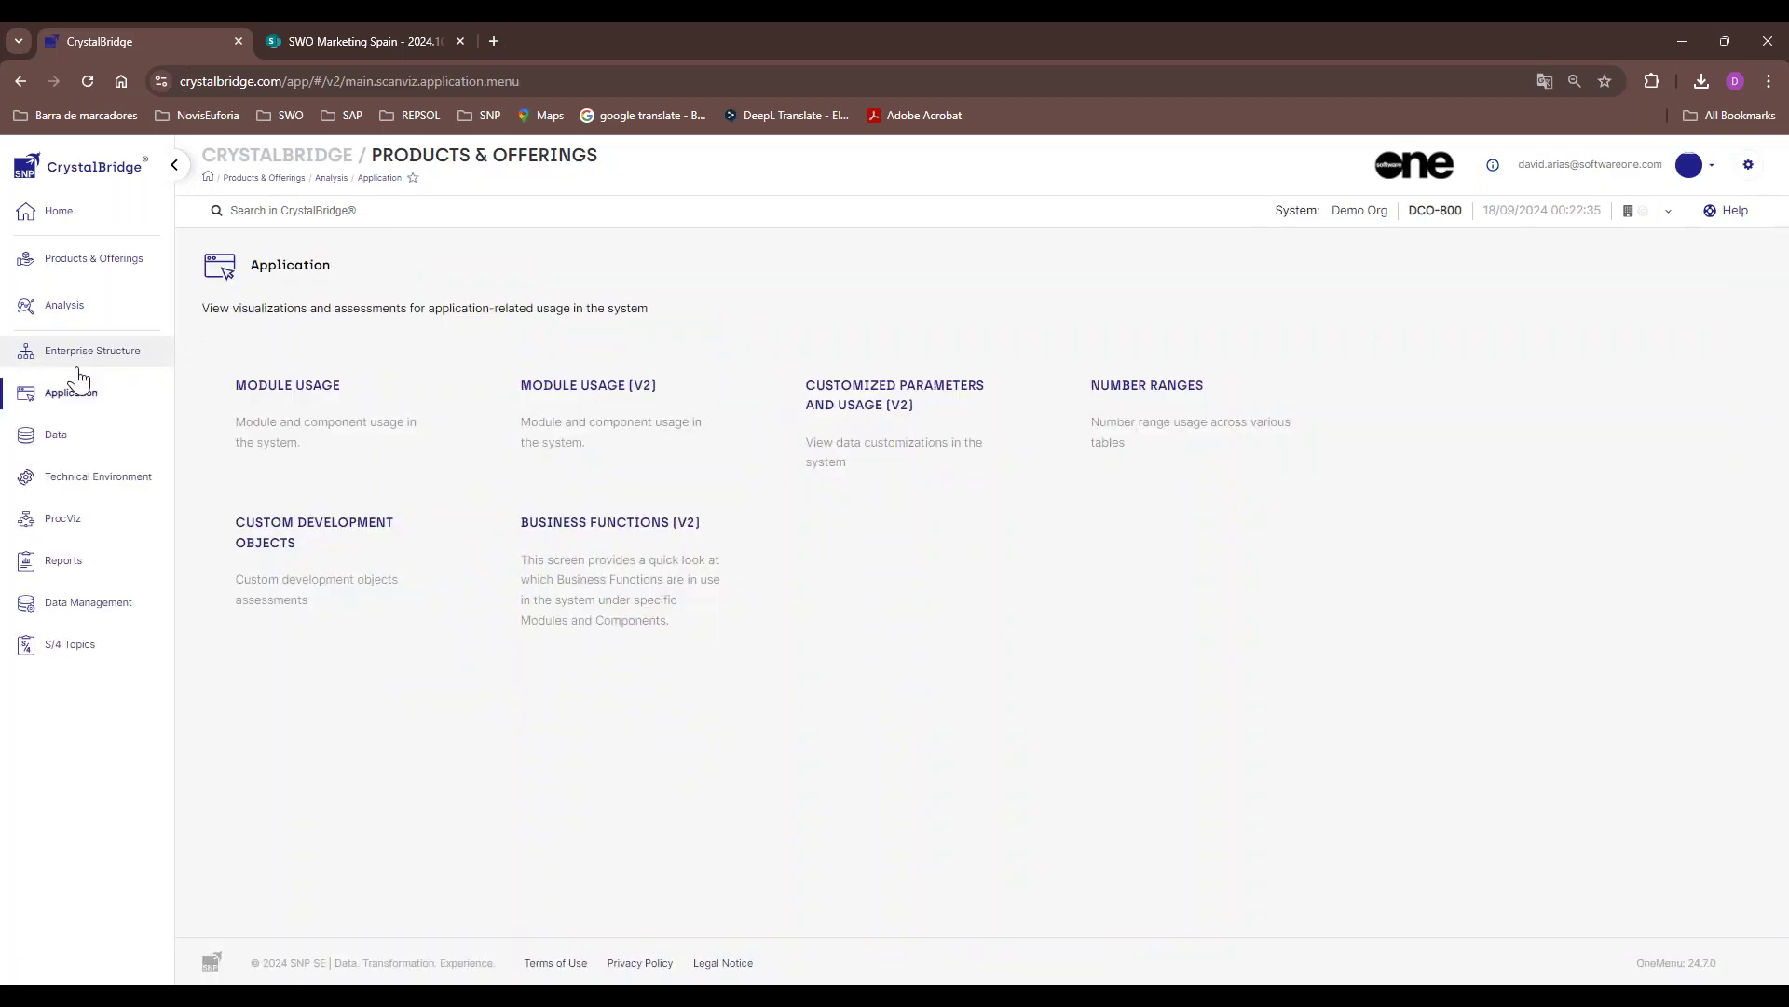
left_click(66, 307)
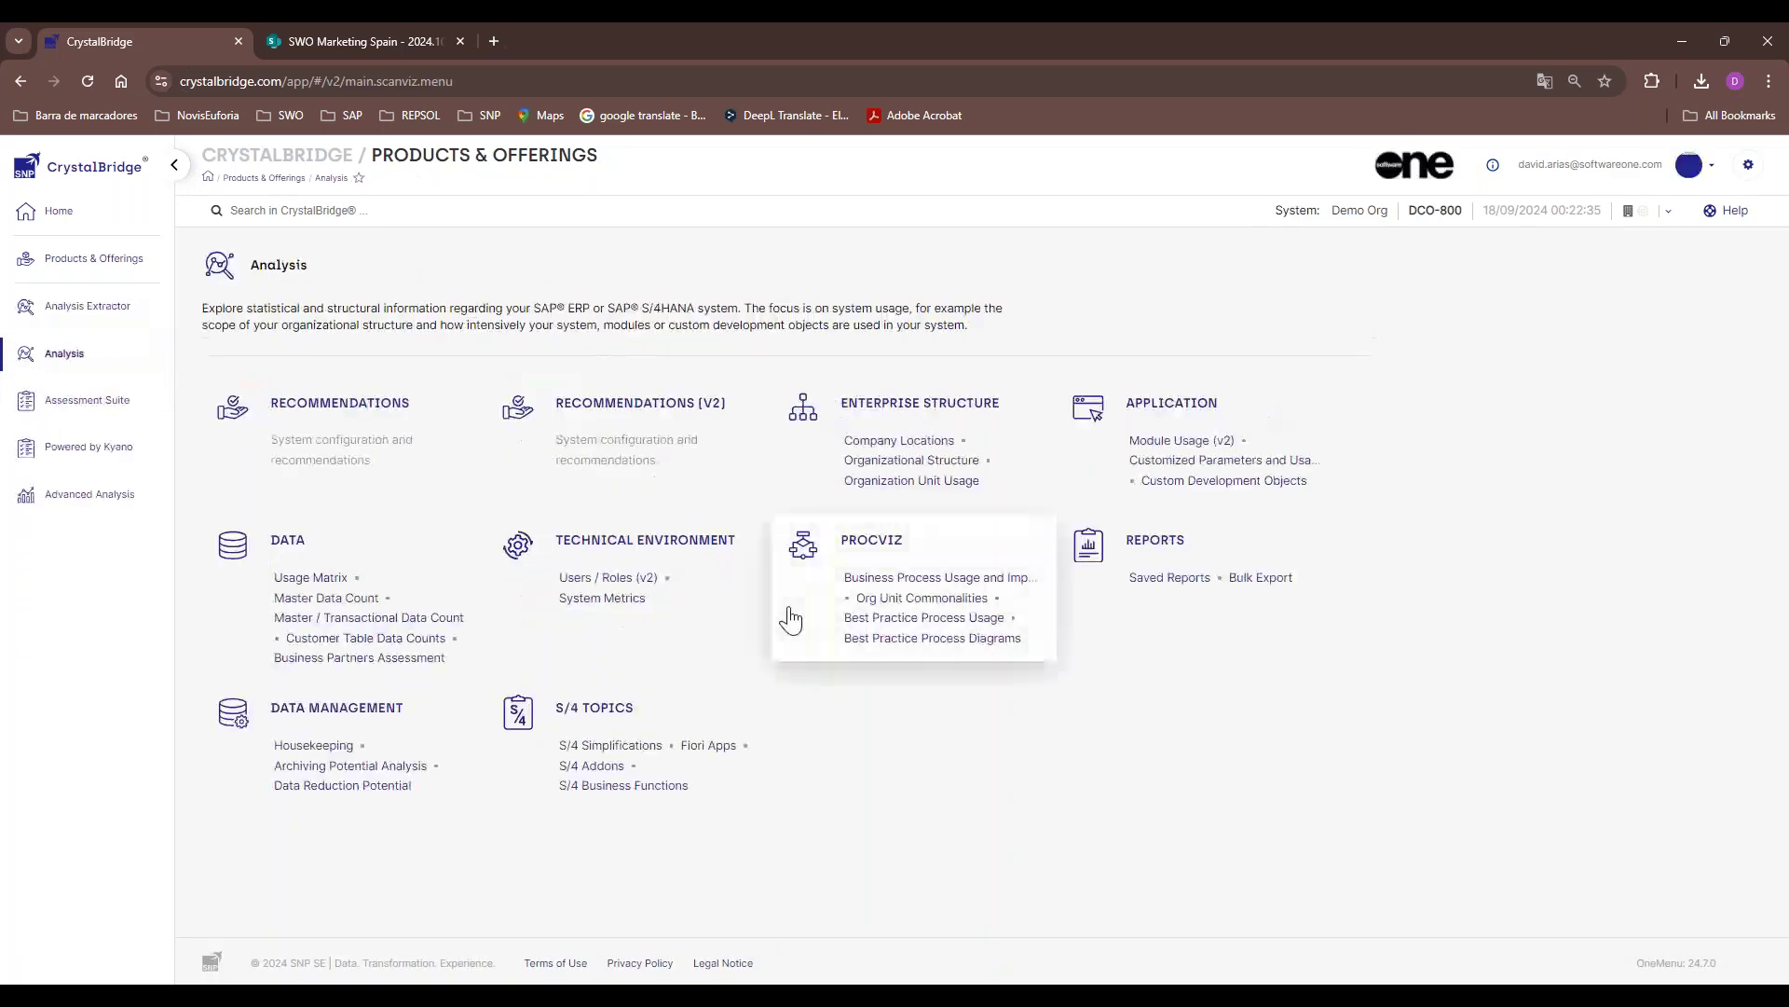
Open Custom Development Objects and export the customer table org units for Company, Controlling Area and Plant
left_click(1249, 482)
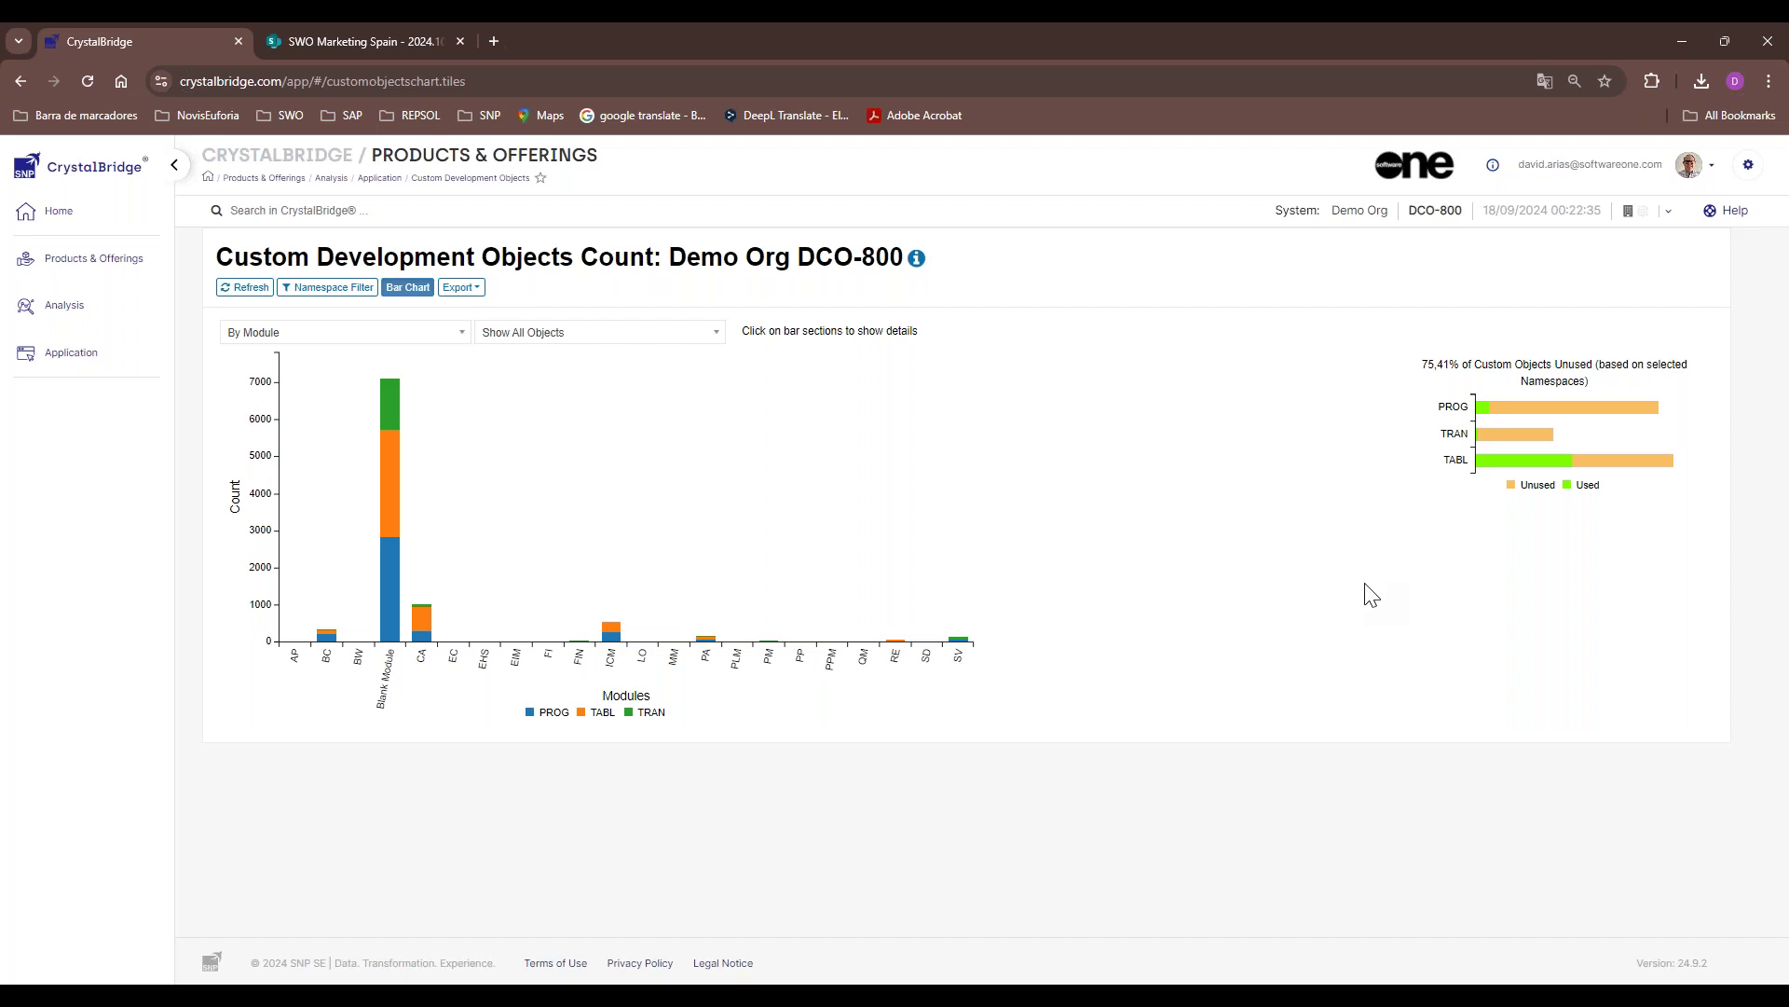
left_click(460, 287)
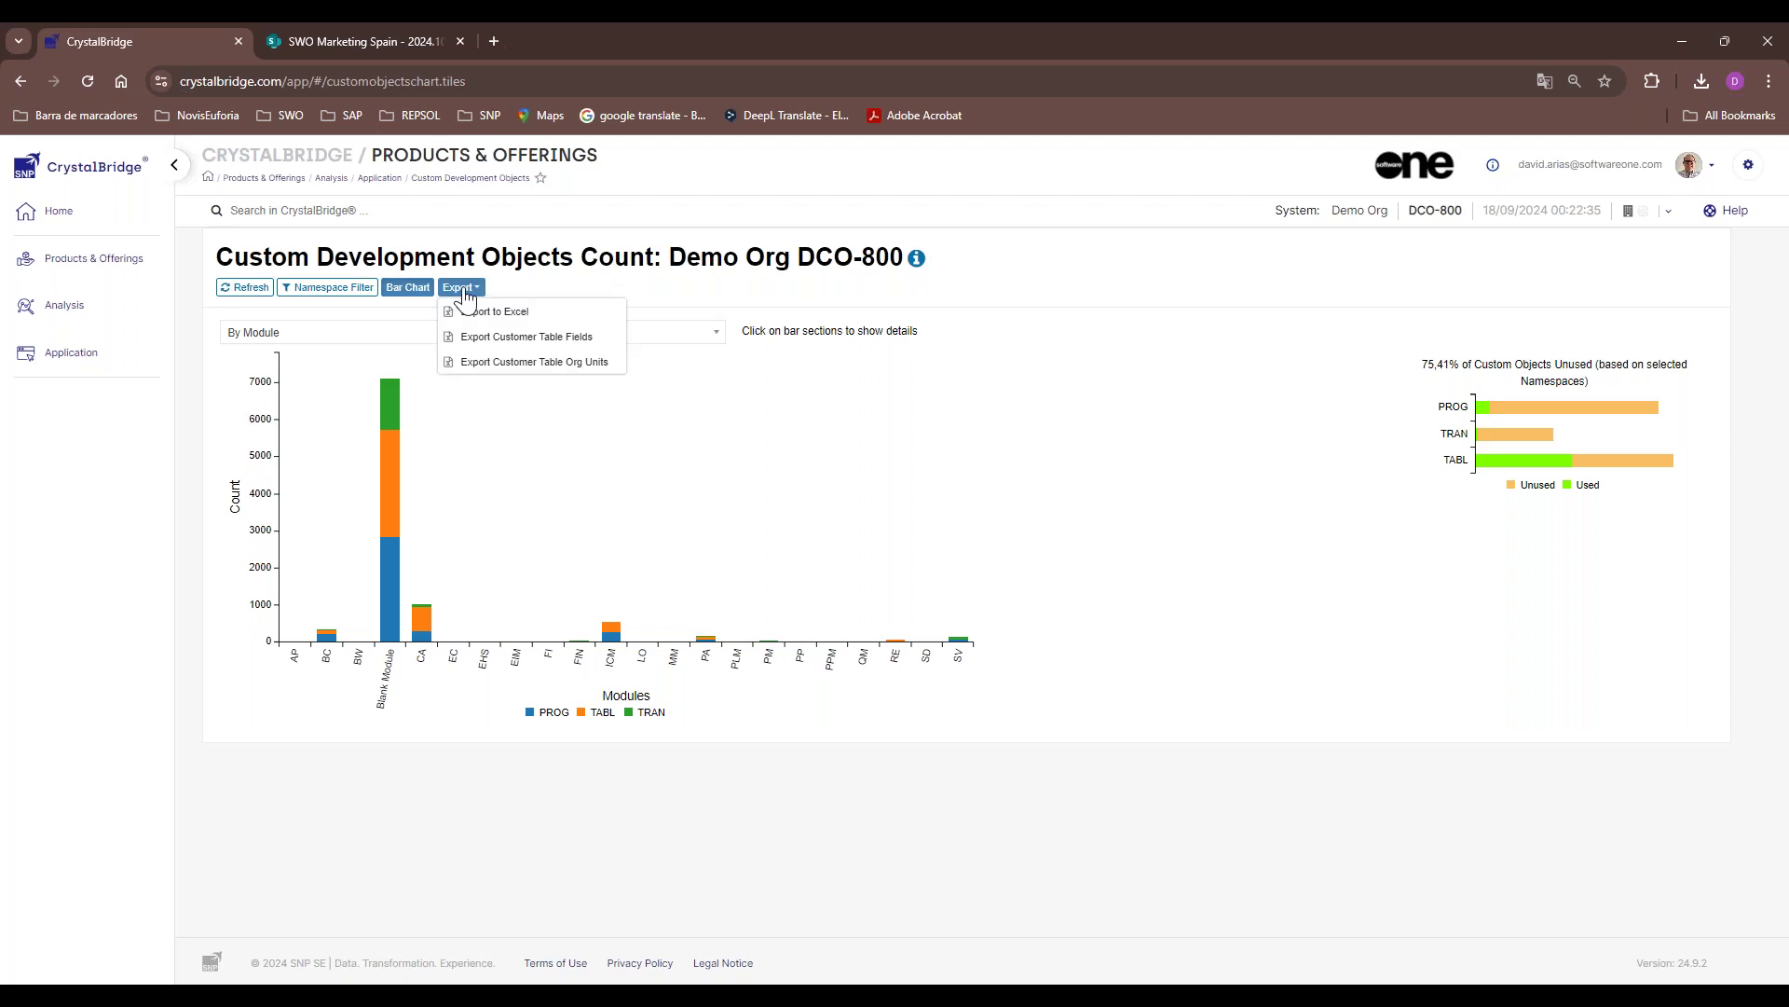
left_click(528, 365)
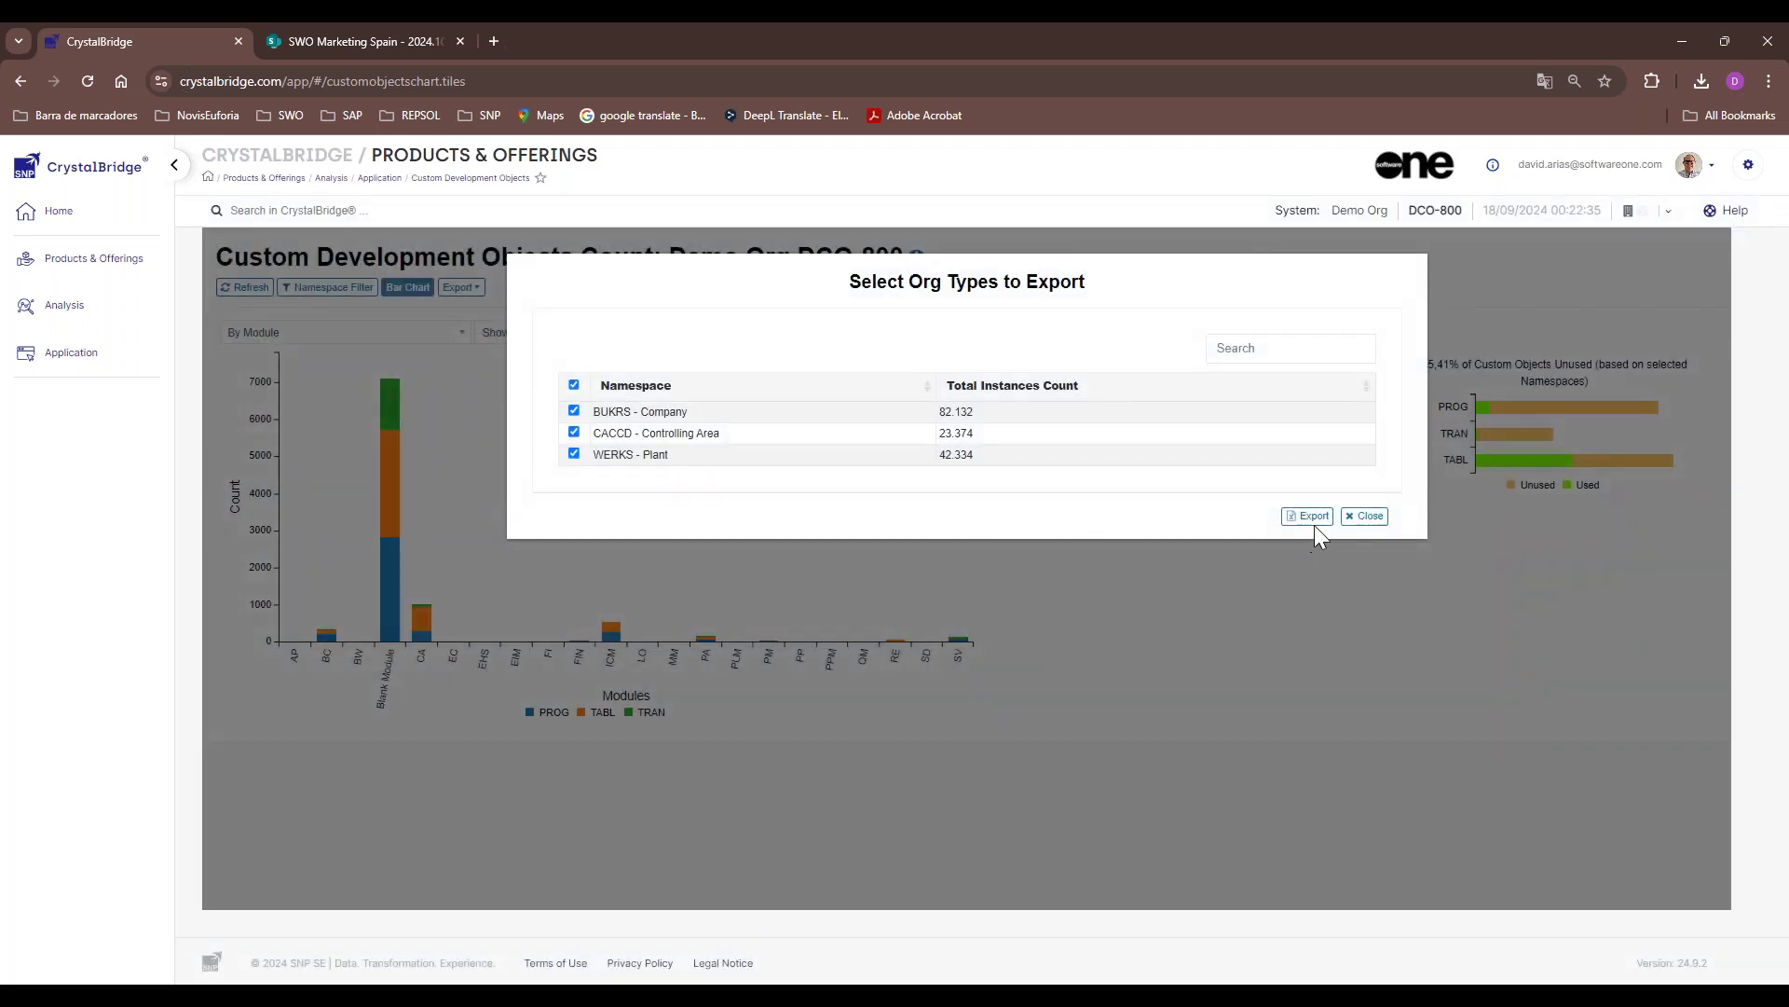
left_click(1310, 516)
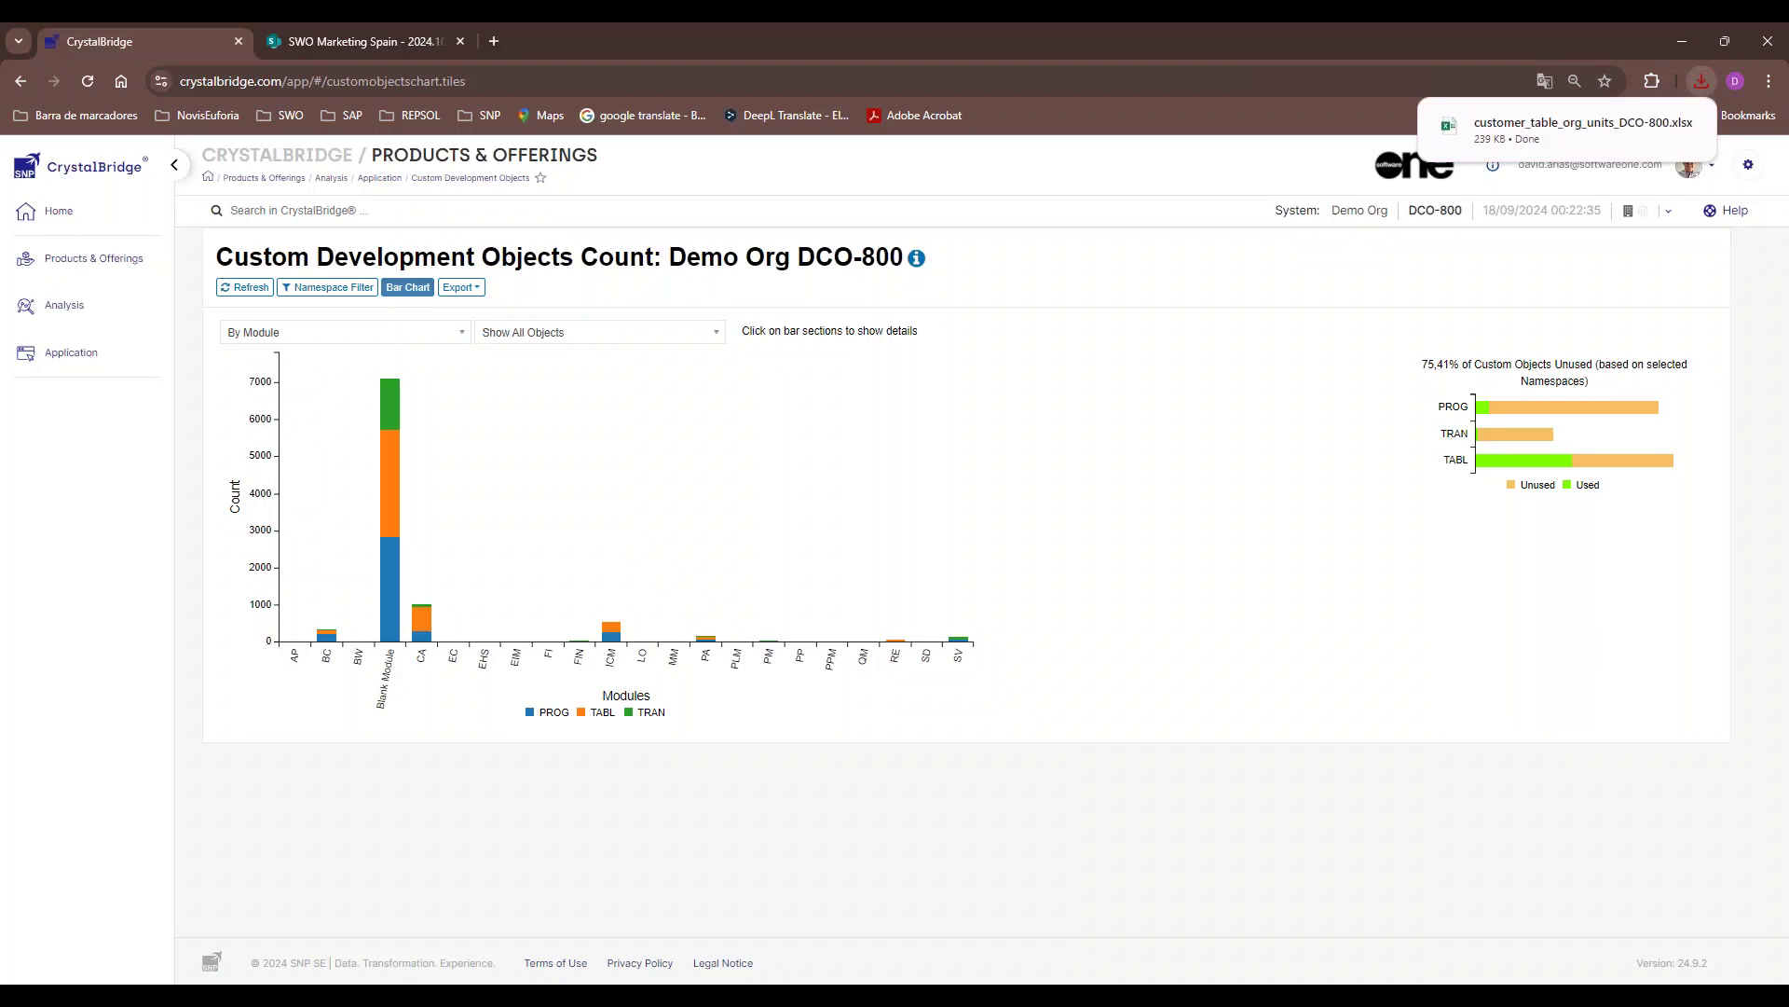
Open the exported customer_table_org_units_DCO-800.xlsx in Excel, autofit all columns and add filters to the header row
left_click(1534, 138)
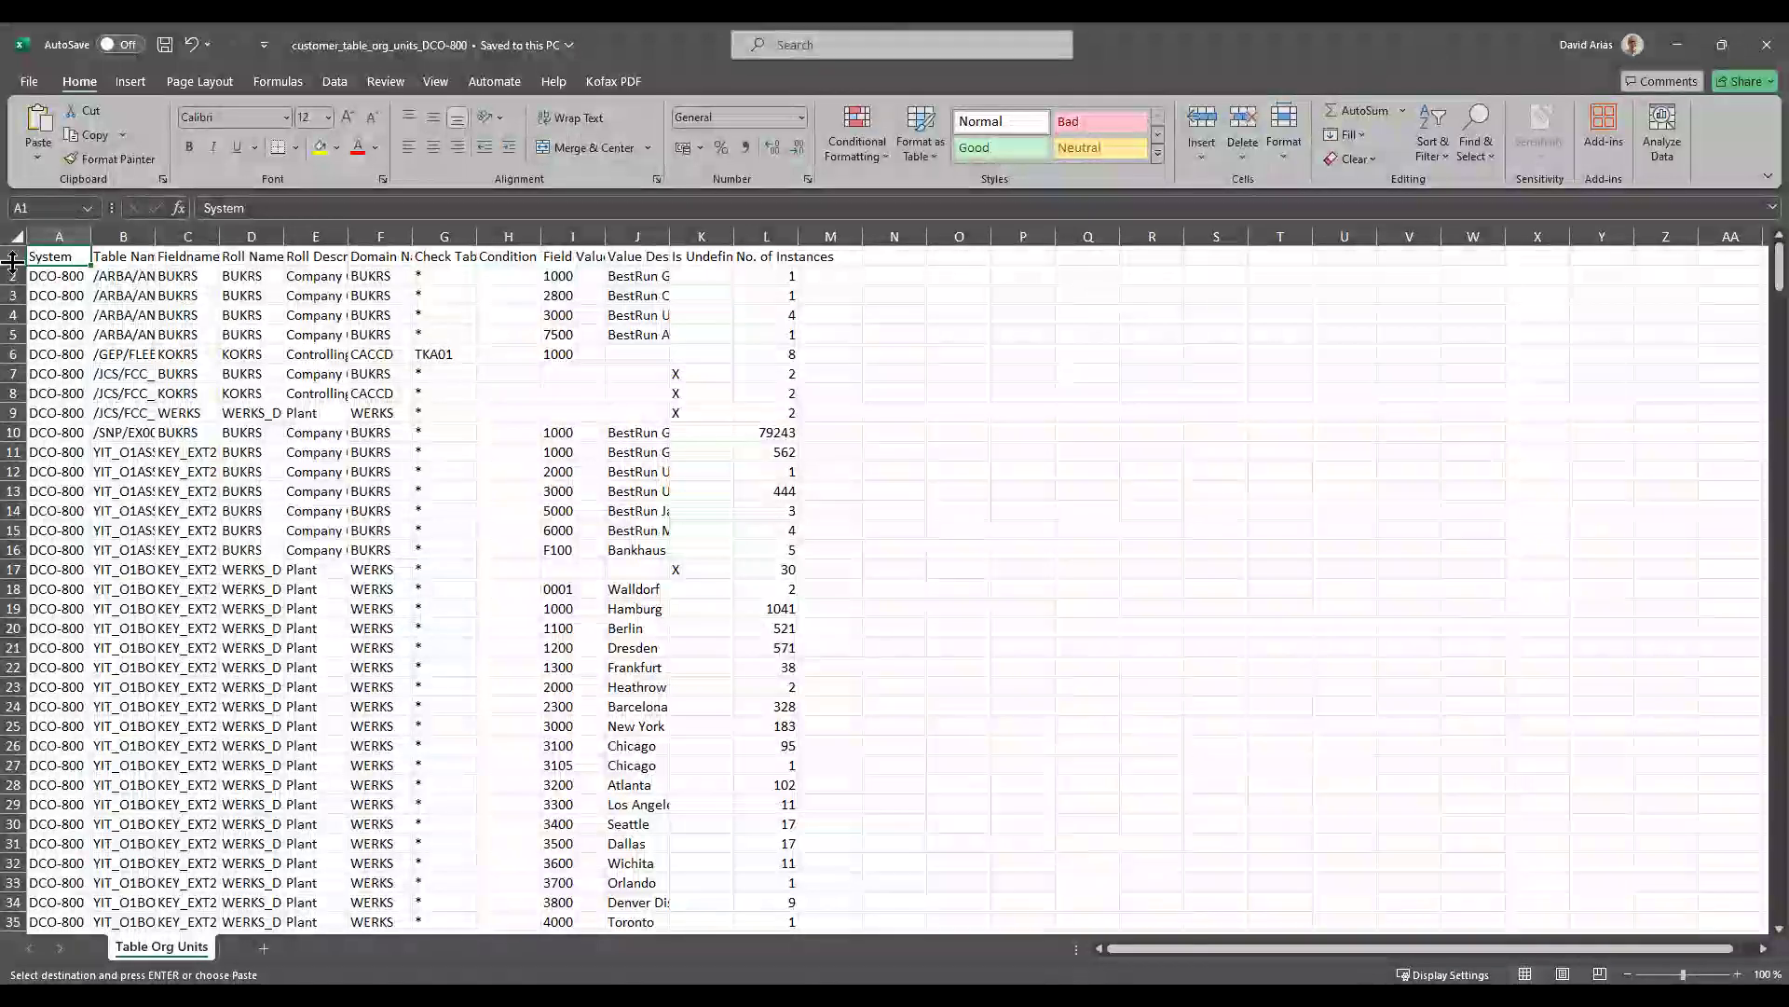
key("ctrl+a")
double_click(88, 235)
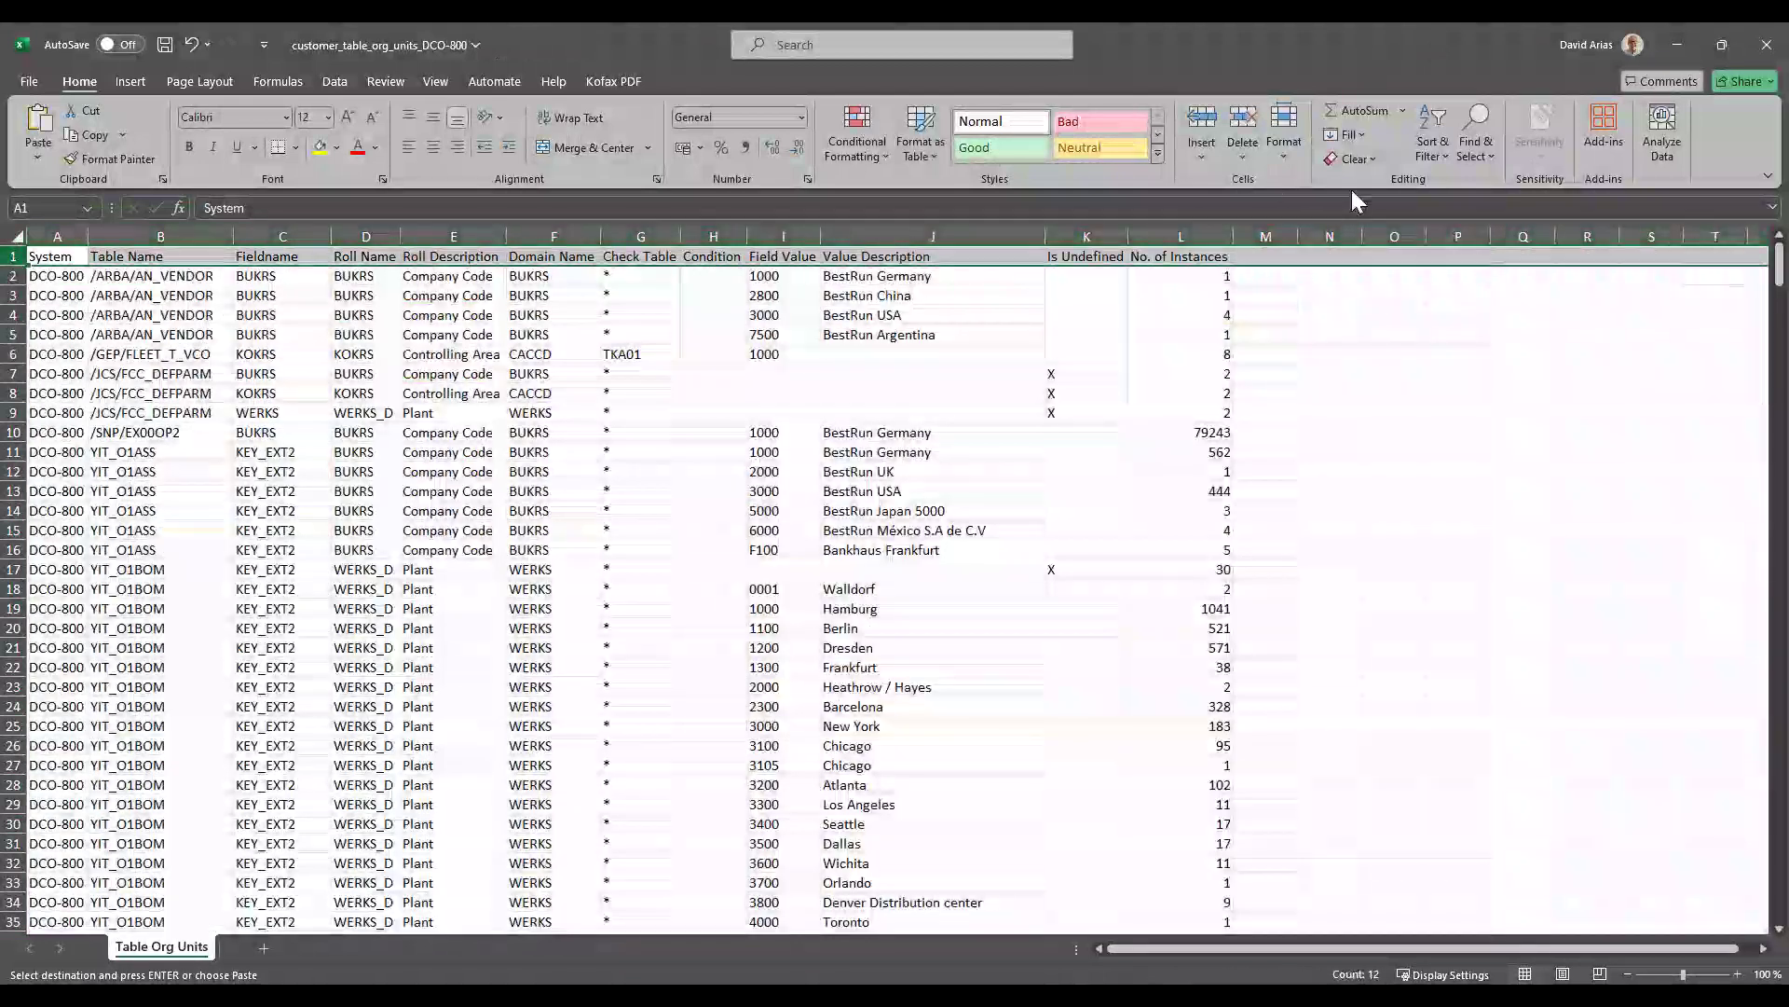
left_click(1431, 150)
left_click(1459, 266)
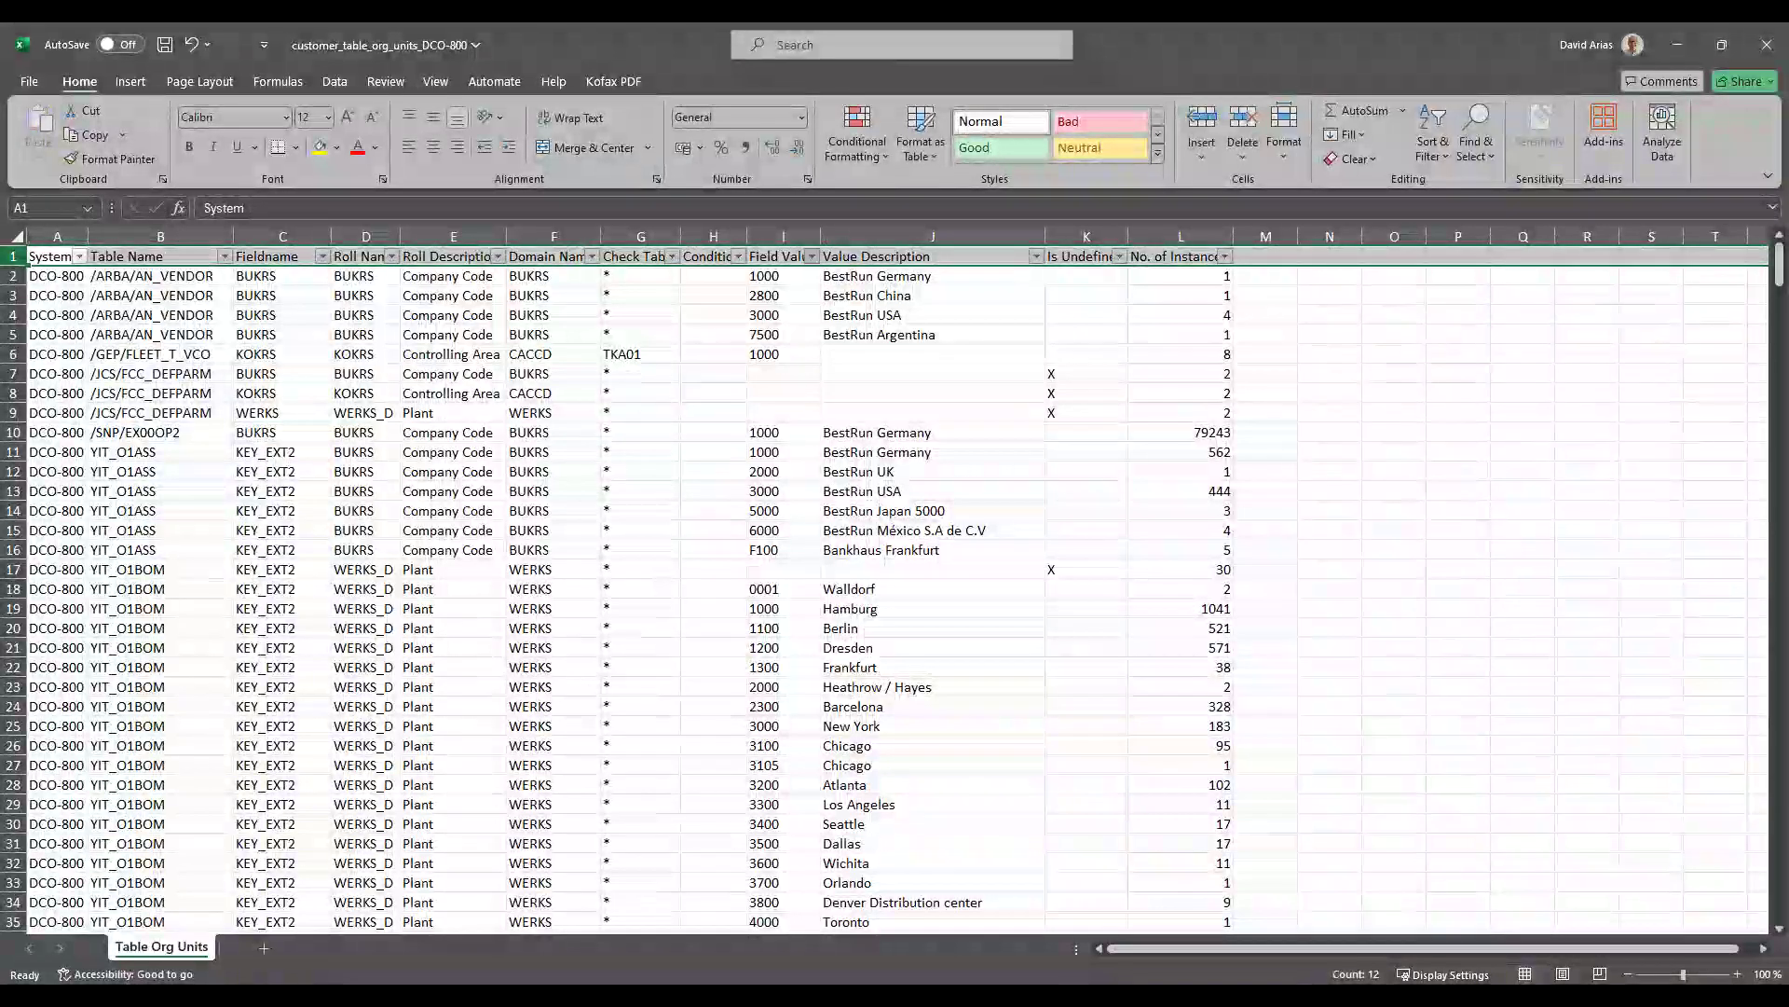
Look through the filter entries of the Field Value column and close the filter without changing it
left_click(813, 256)
scroll(662, 578, "down", 5)
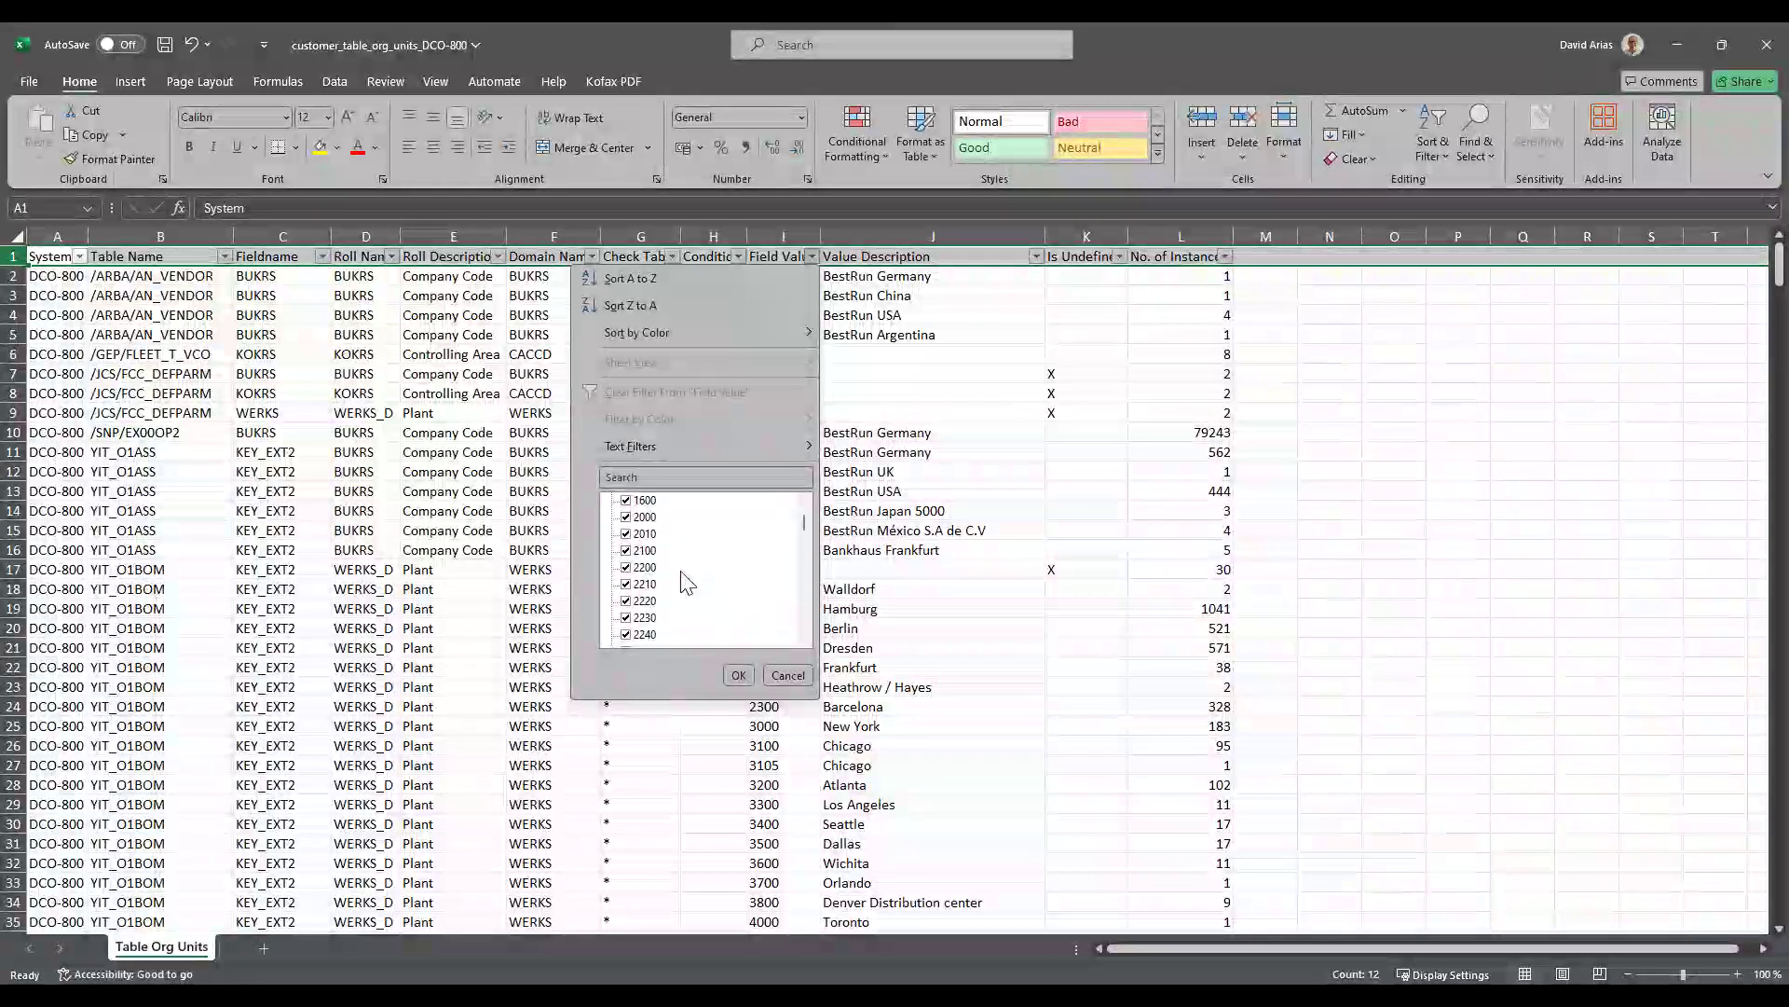
left_click(738, 674)
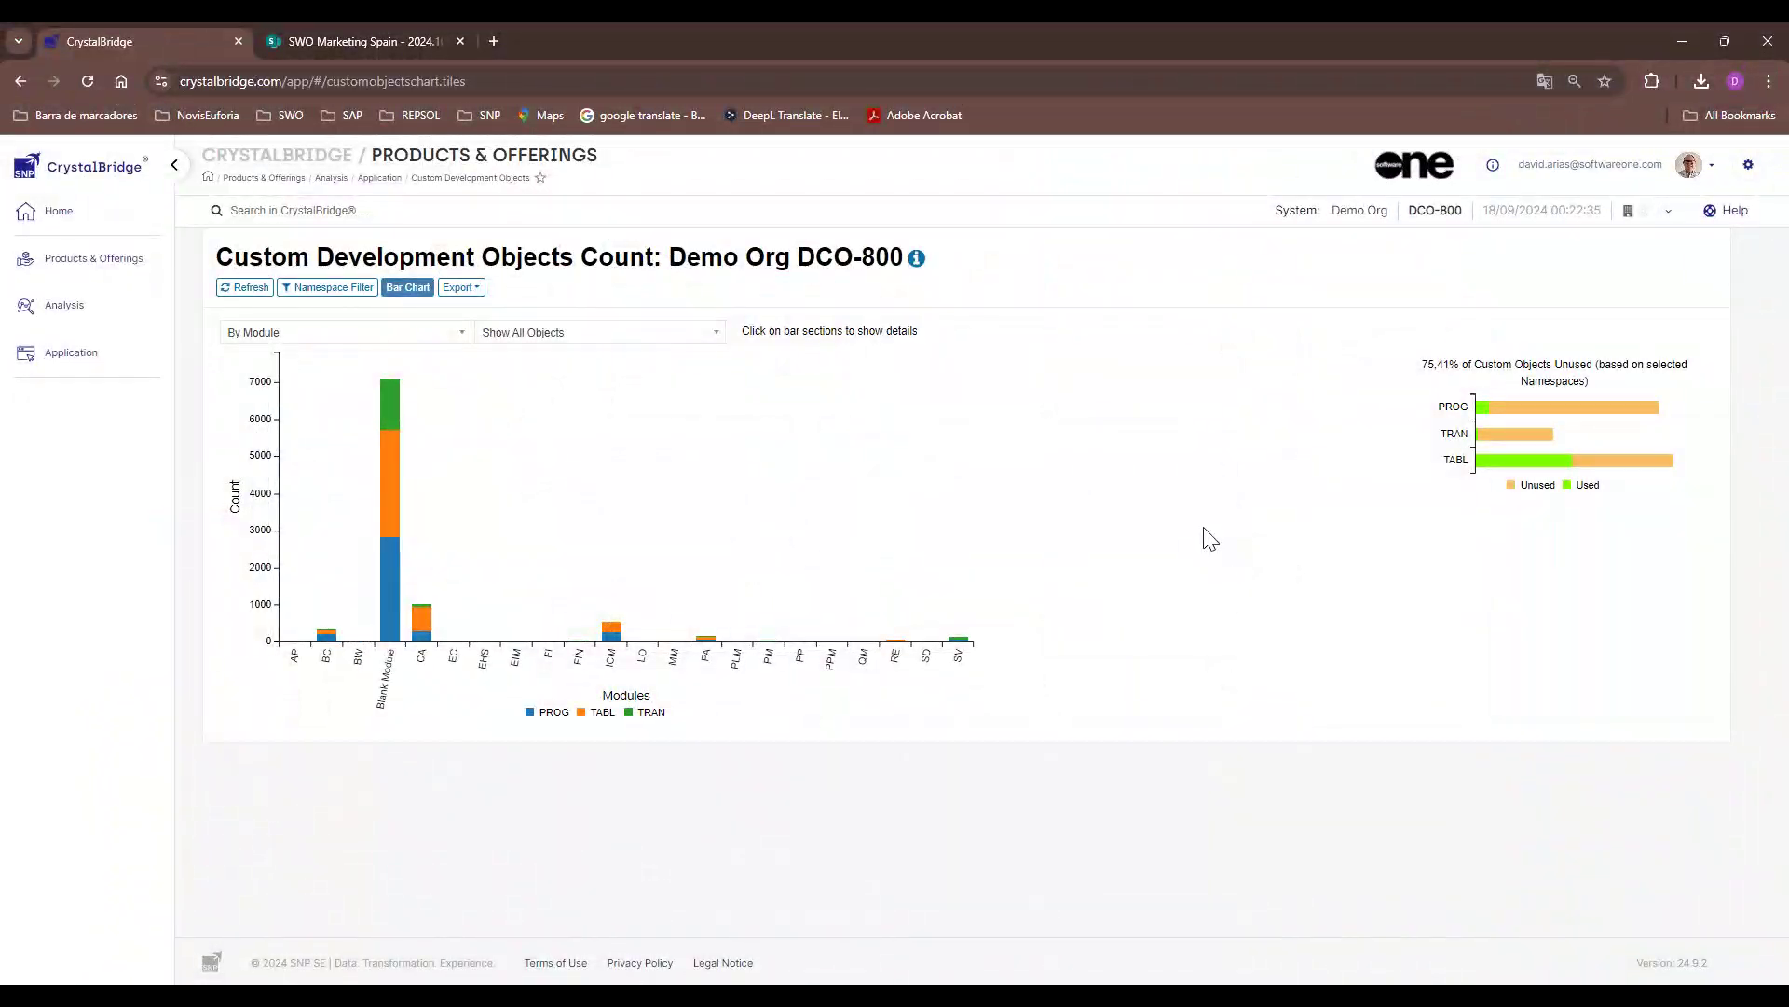
Switch to CrystalBridge, open the Usage Matrix from the Analysis overview, check the current selections' estimated carveout size, and close the summary
left_click(88, 308)
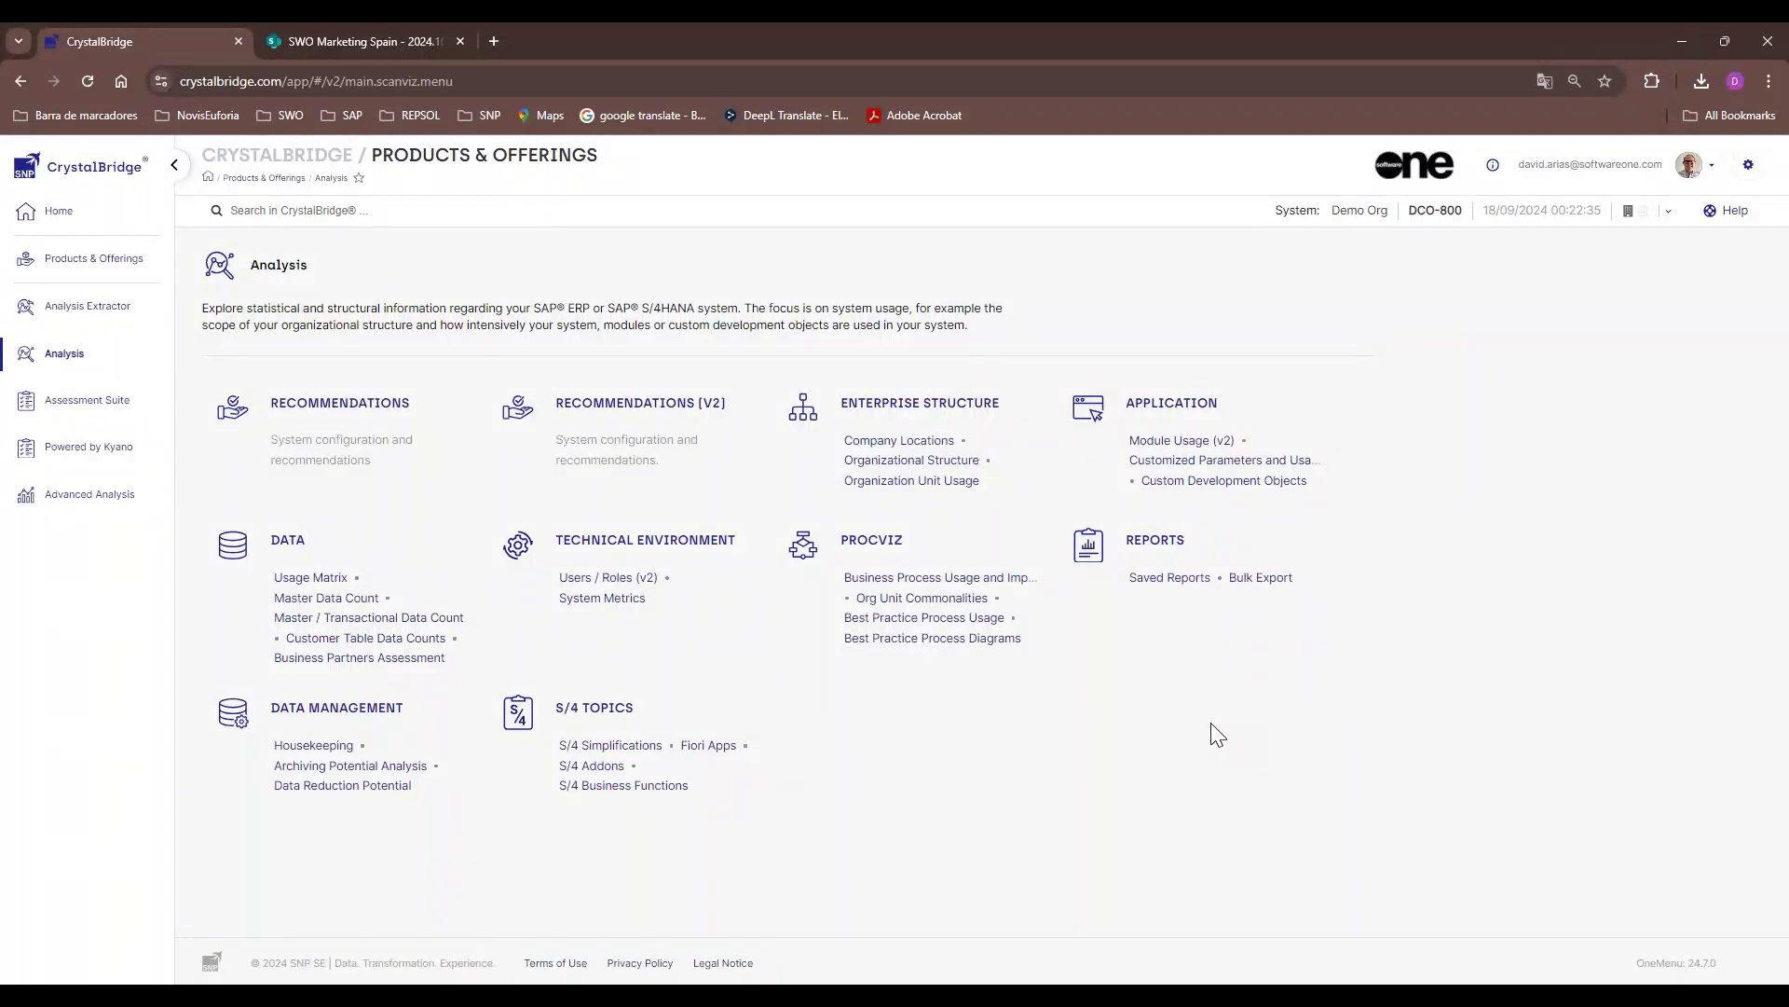
left_click(310, 579)
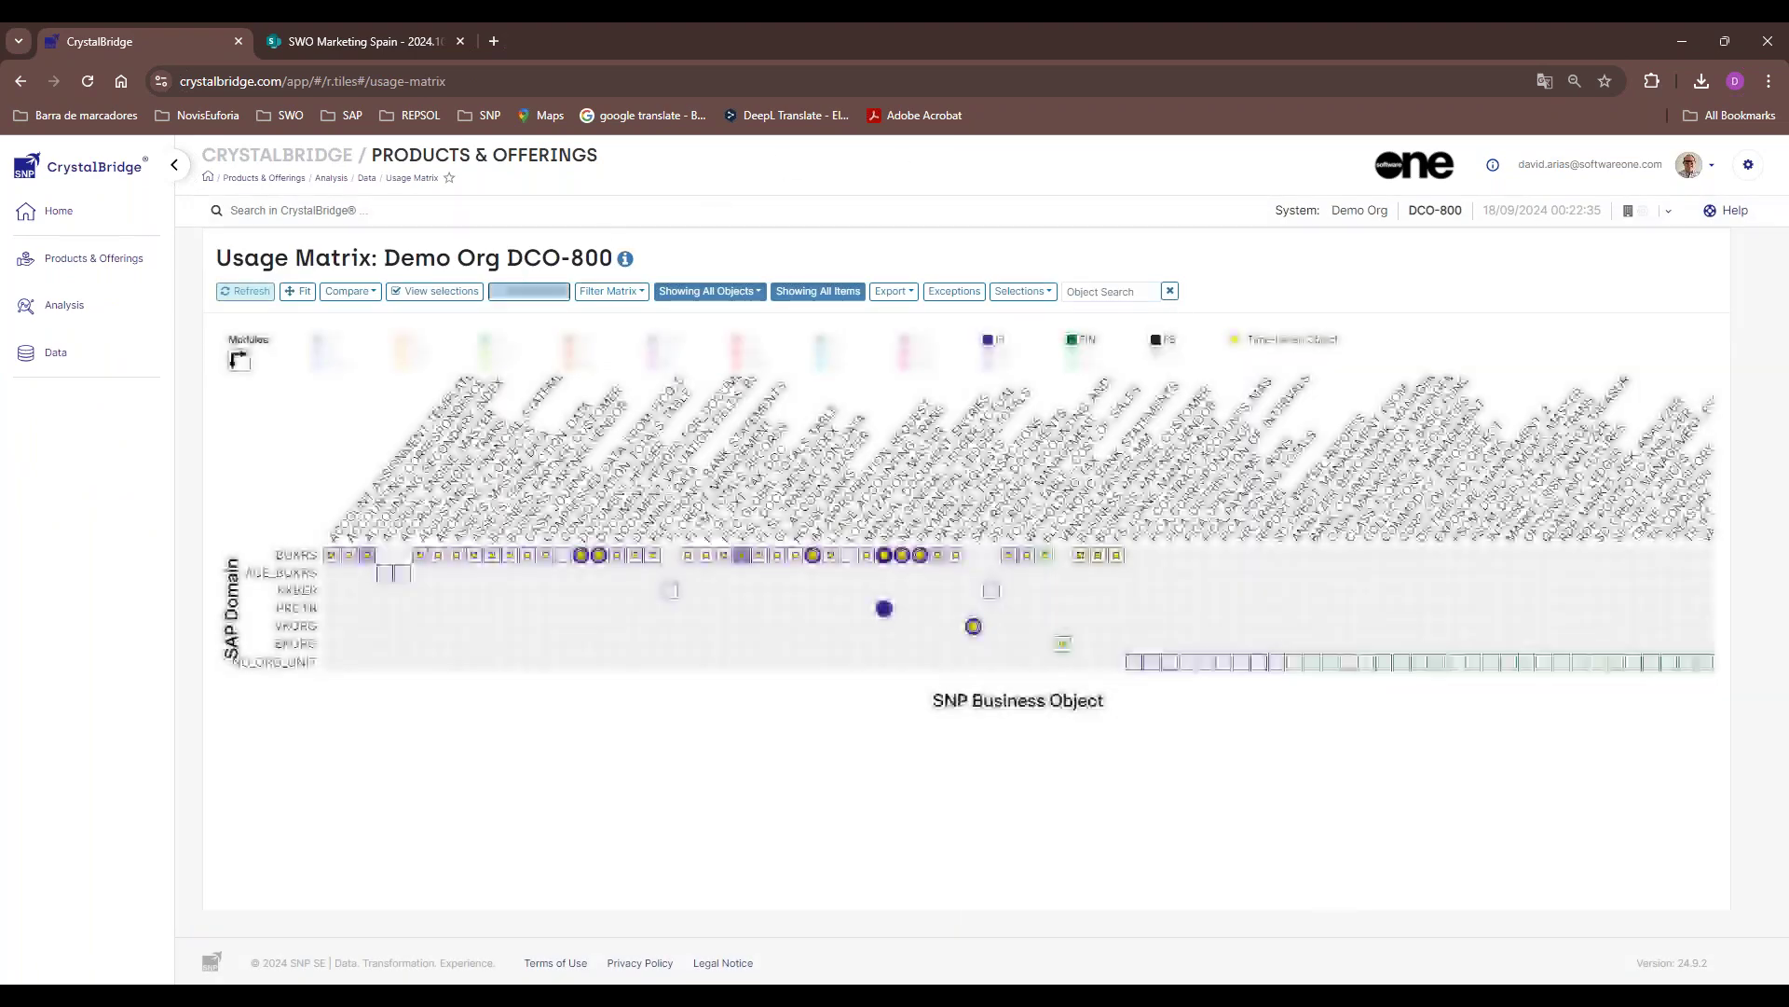
left_click(464, 296)
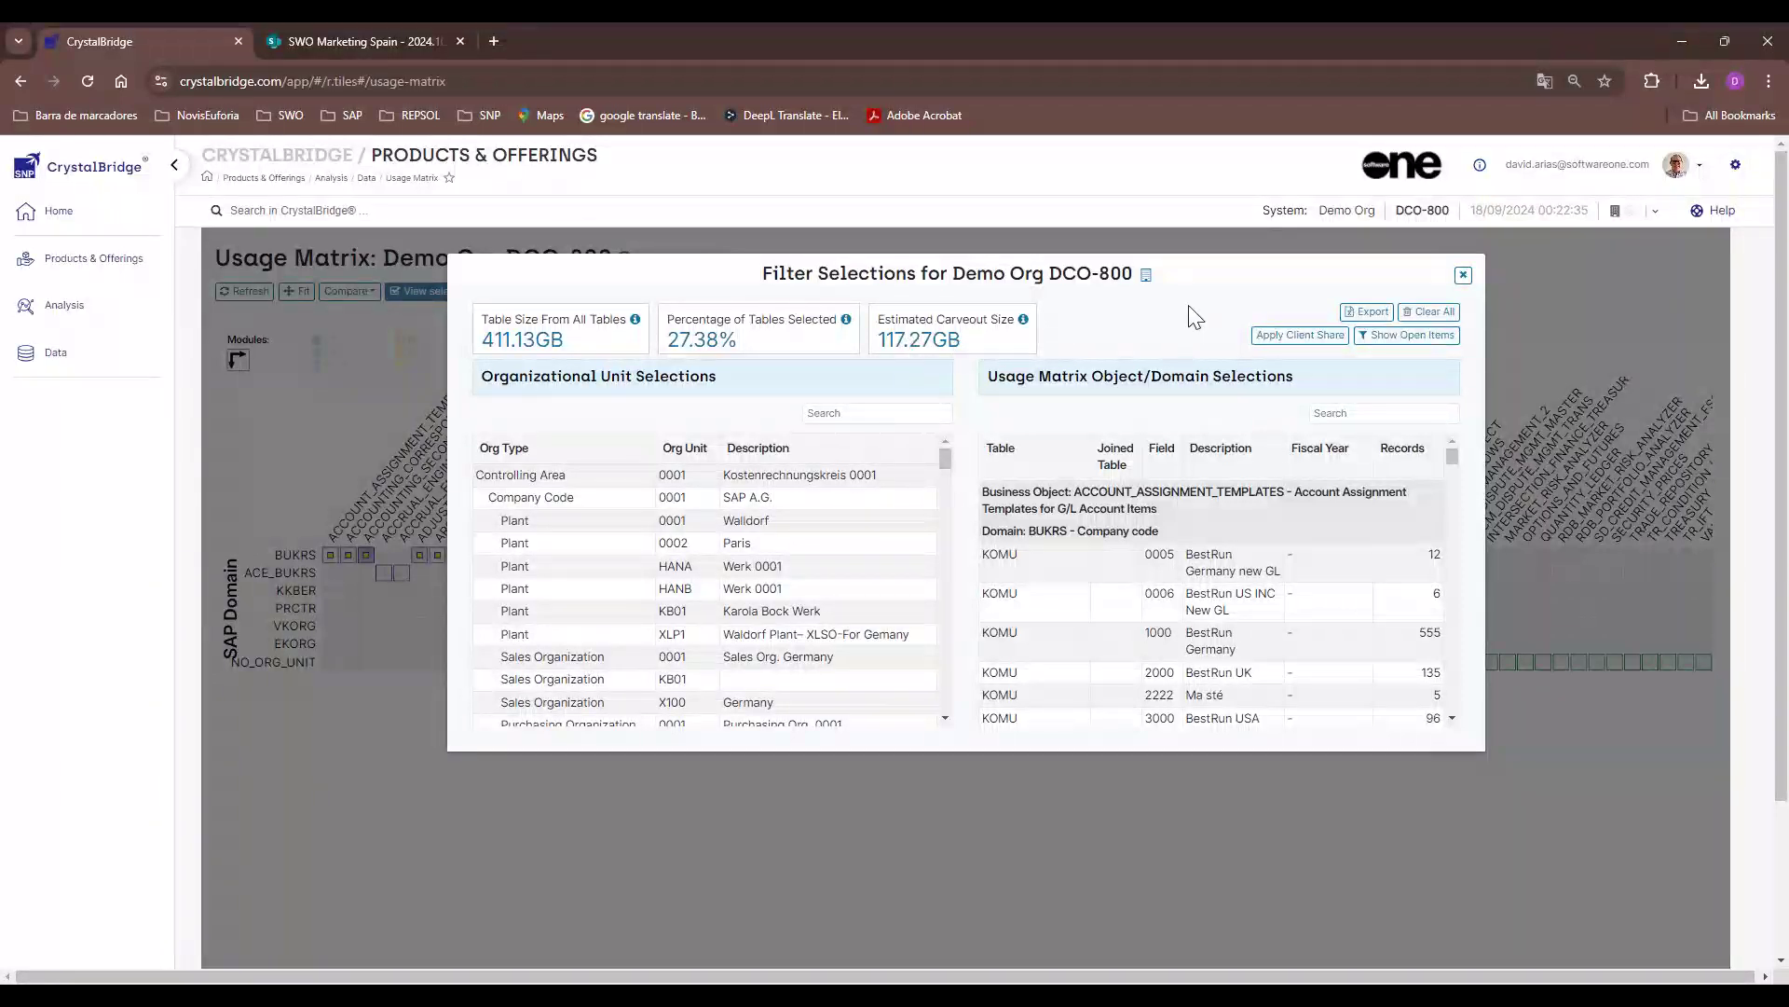
left_click(1463, 277)
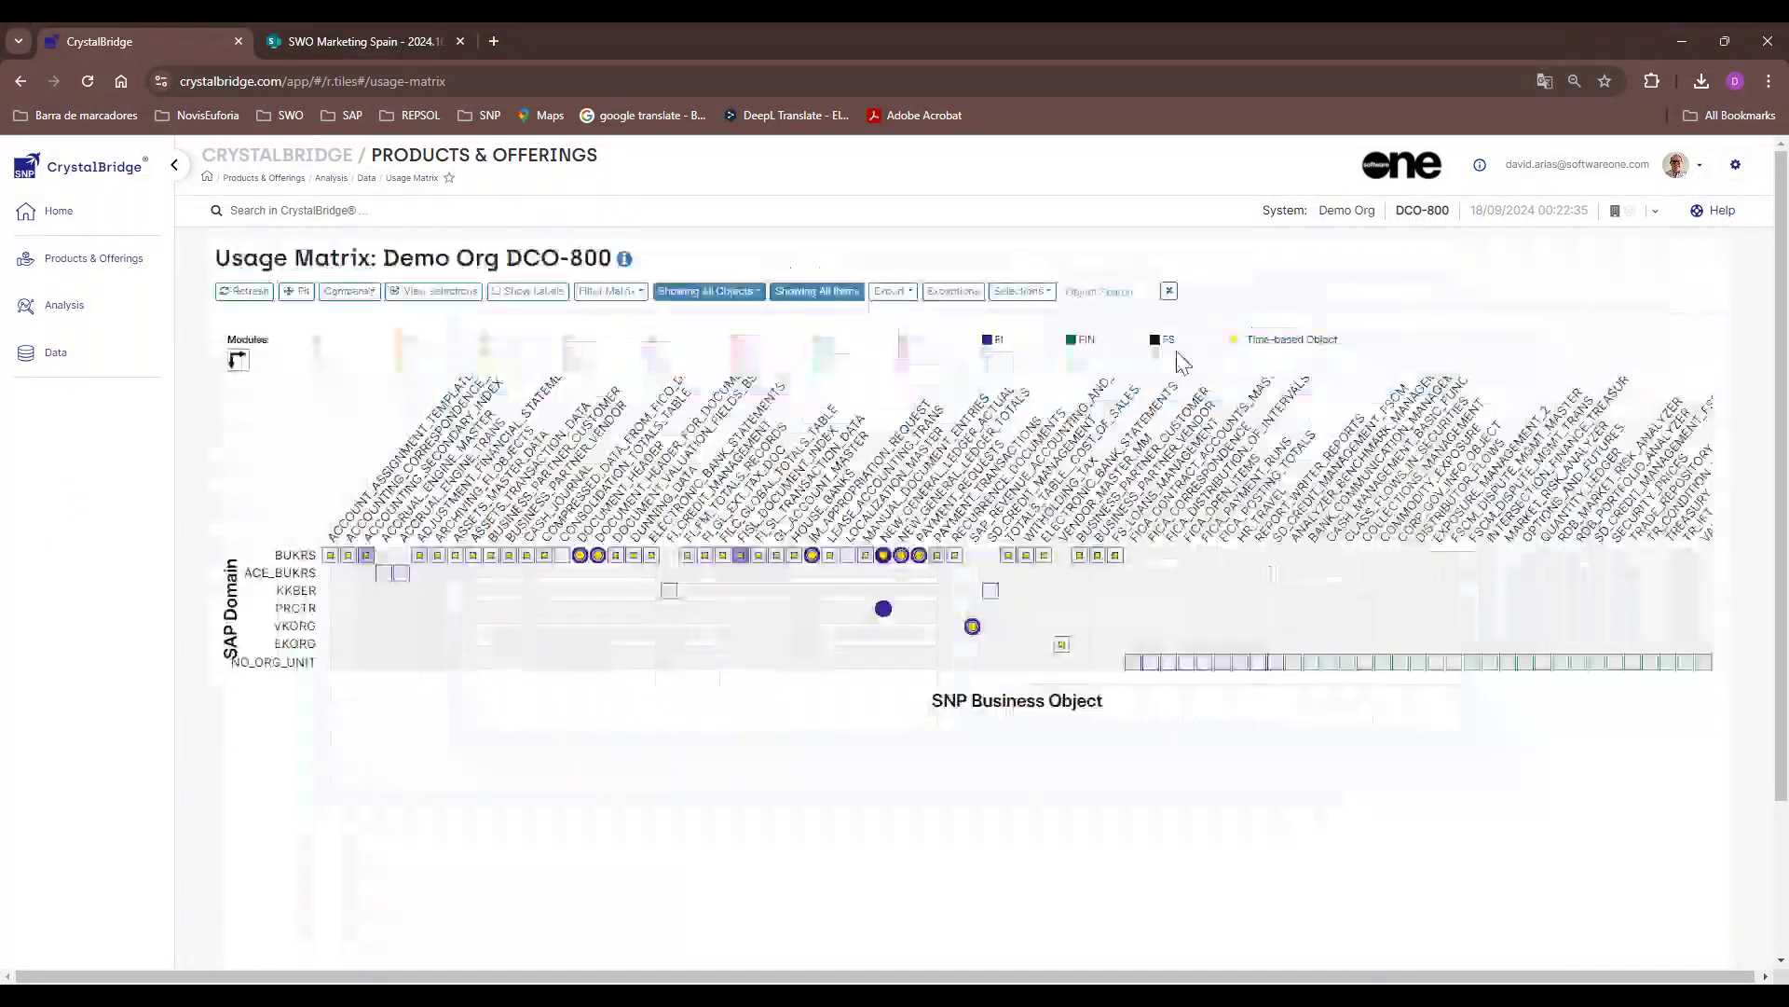
Open Time Based Selections for the Usage Matrix and its FI/CO year choice
left_click(1019, 292)
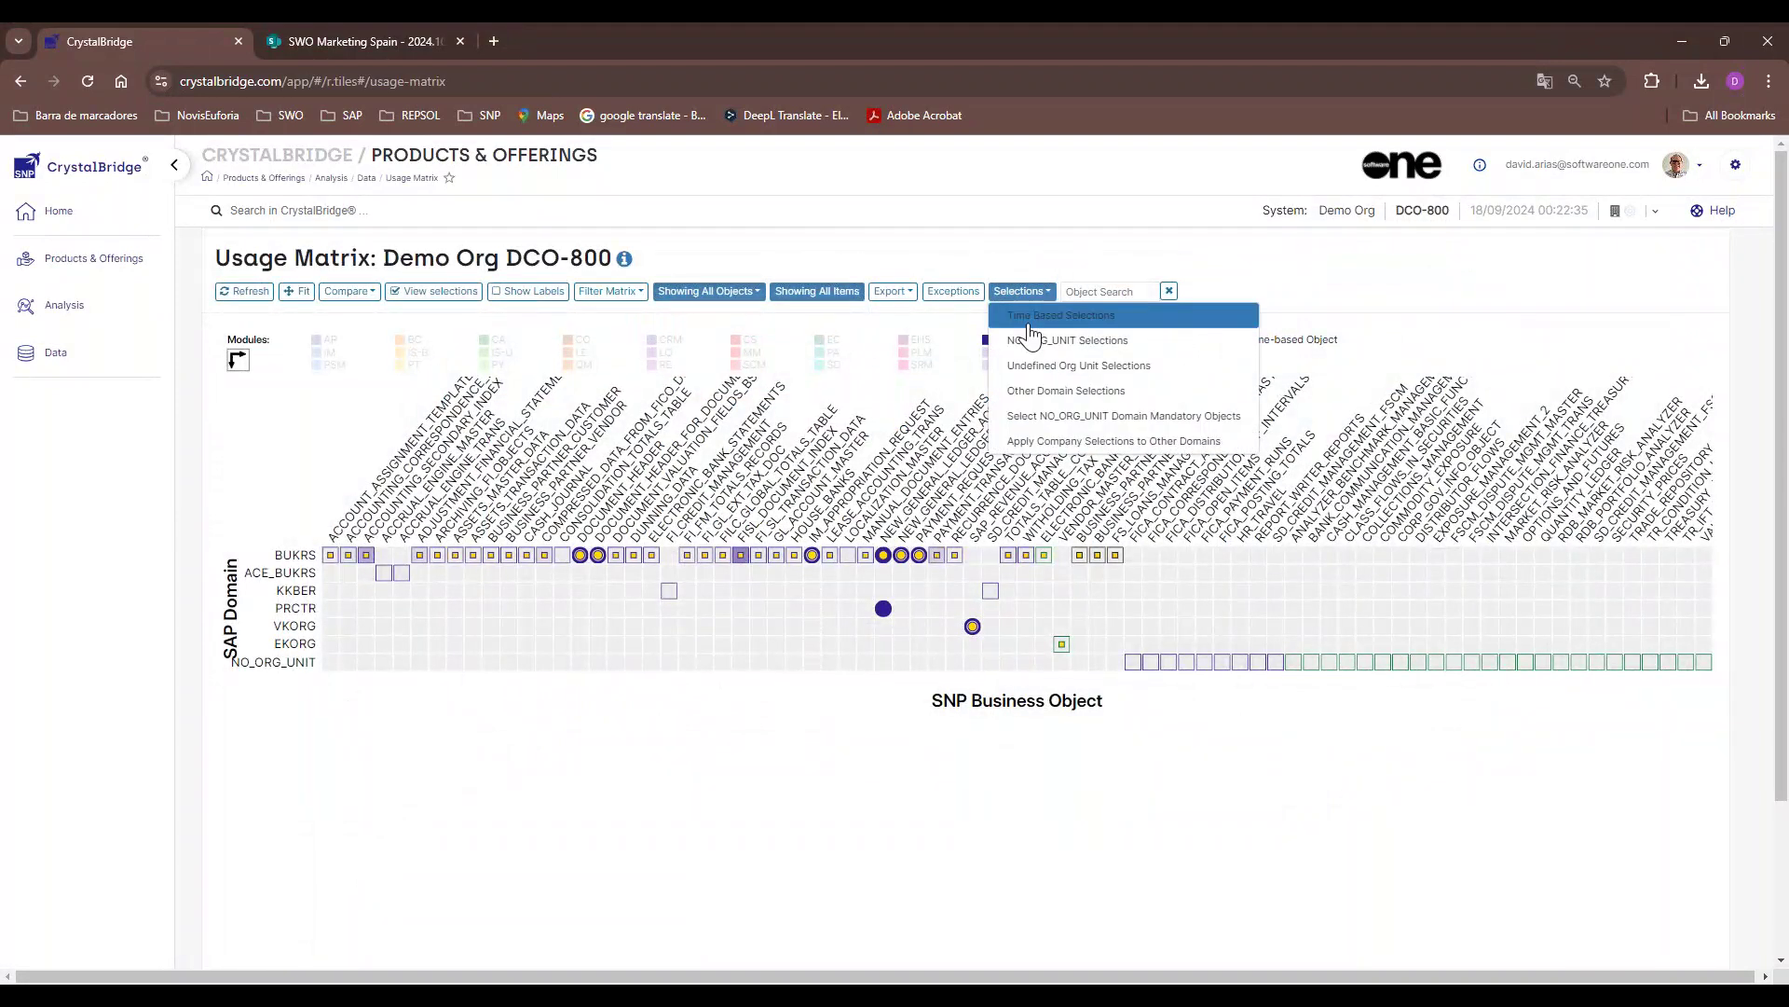
left_click(1028, 319)
left_click(791, 397)
left_click(791, 398)
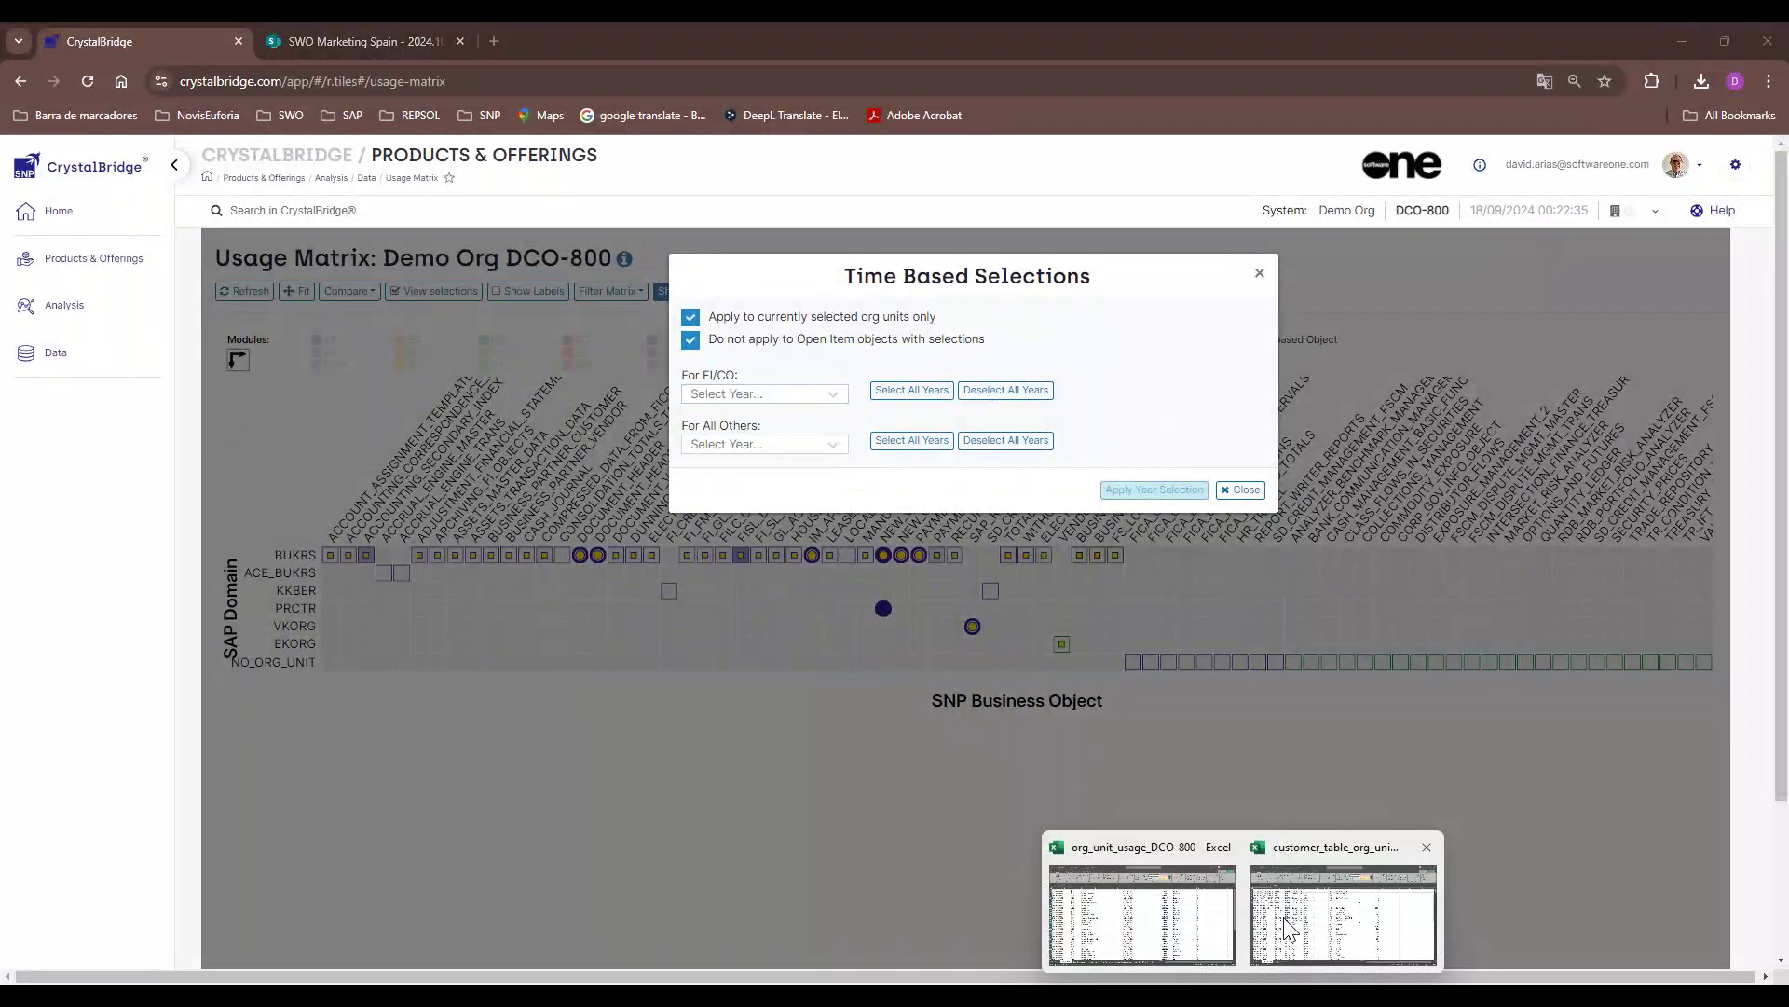
Switch to the org_unit_usage_DCO-800 workbook in Excel, check the company codes' Key Document Year values from 2018 to 2022, and return to CrystalBridge
mouse_move(1289, 927)
left_click(1142, 913)
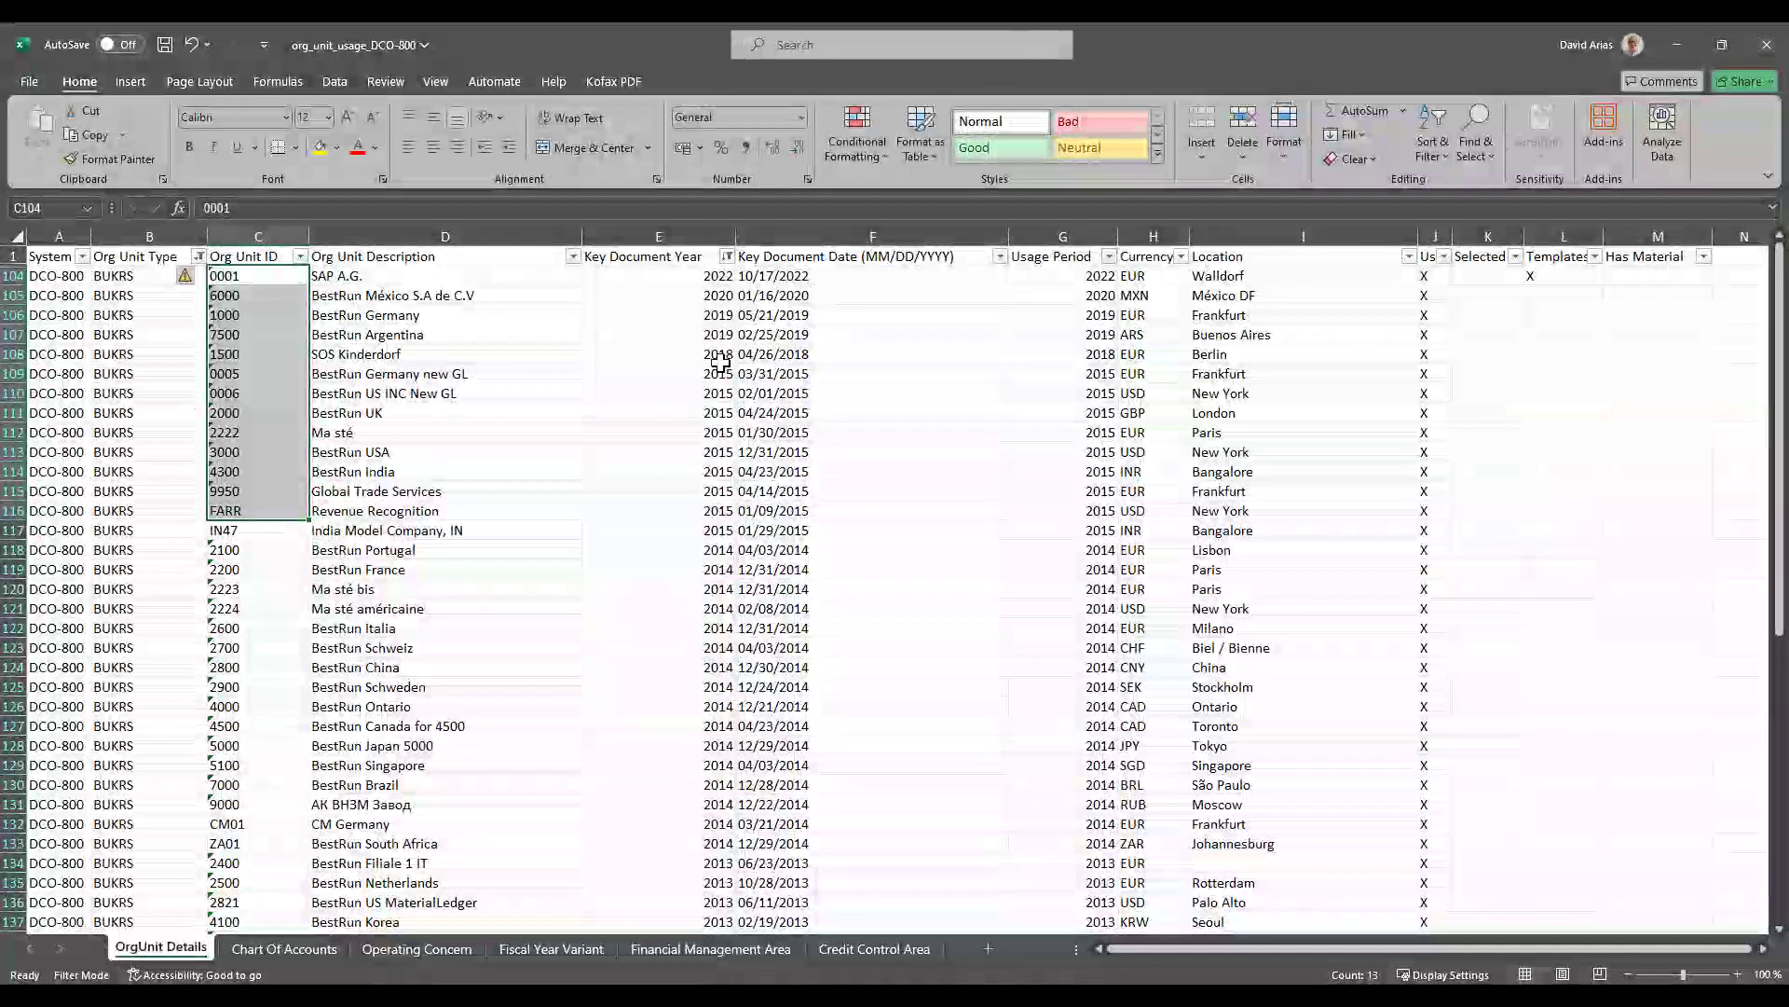
left_click_drag(694, 356, 679, 276)
left_click(1680, 43)
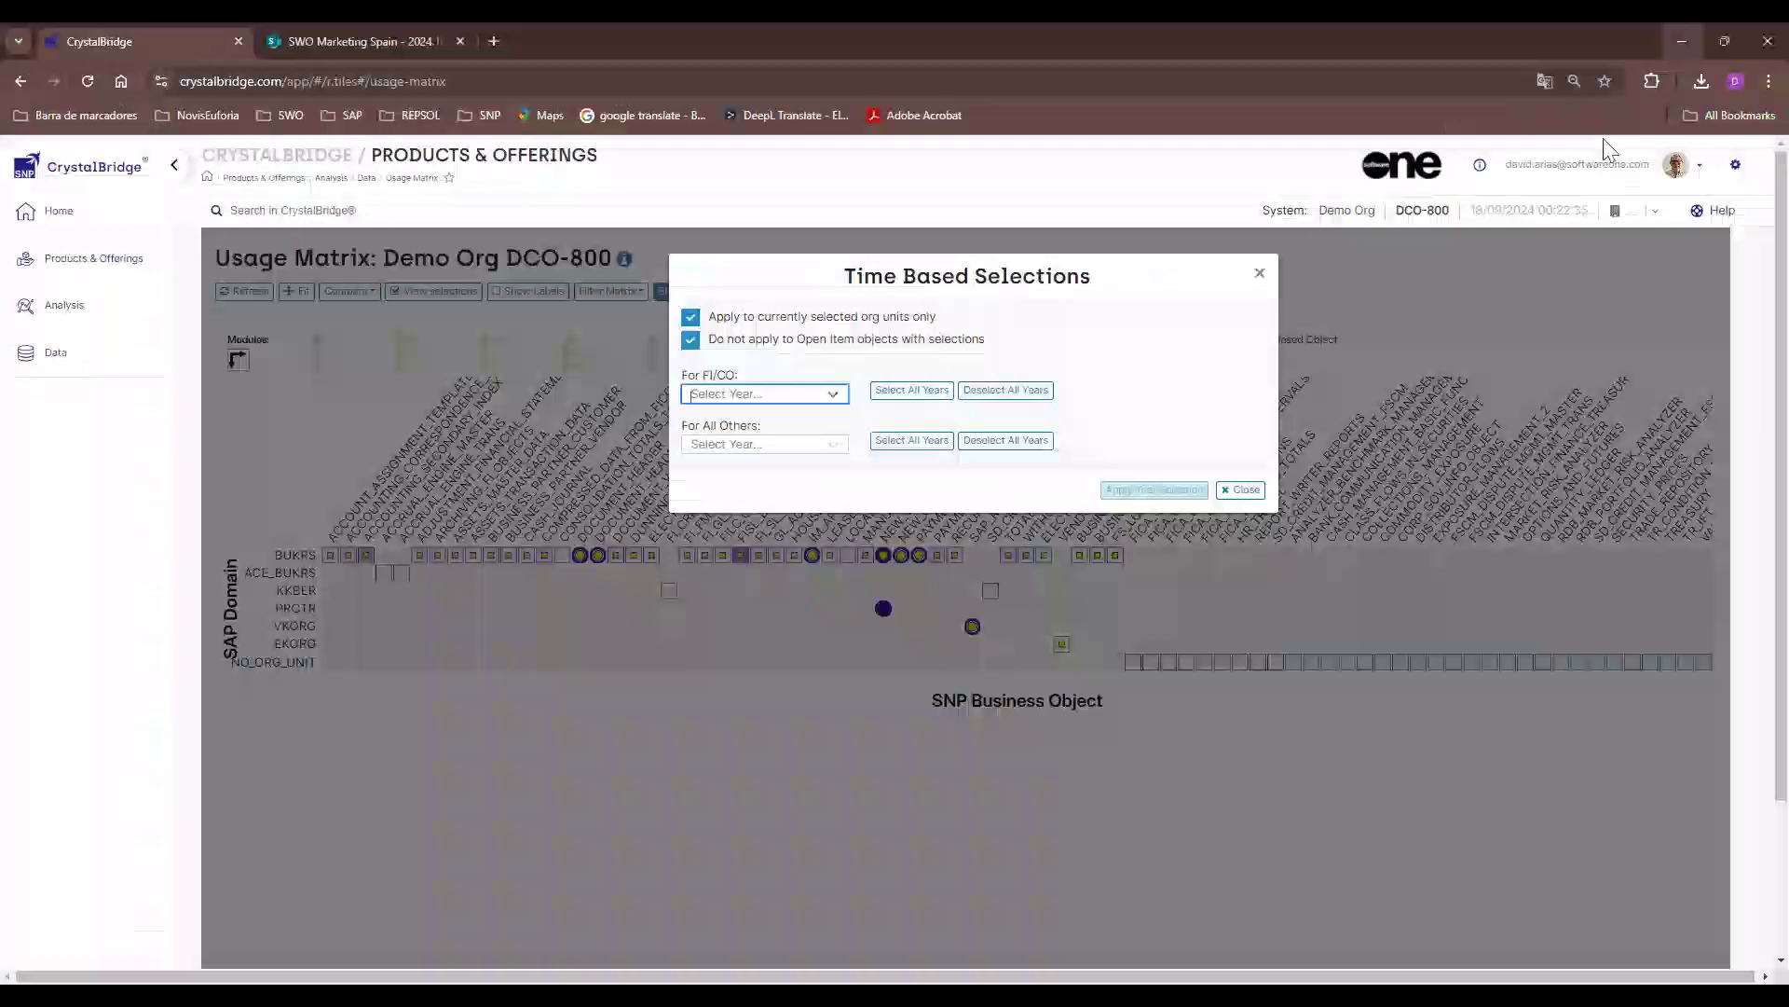
Set the time-based start year to 2018 for FI/CO and for all others, and apply the year selection
left_click(725, 395)
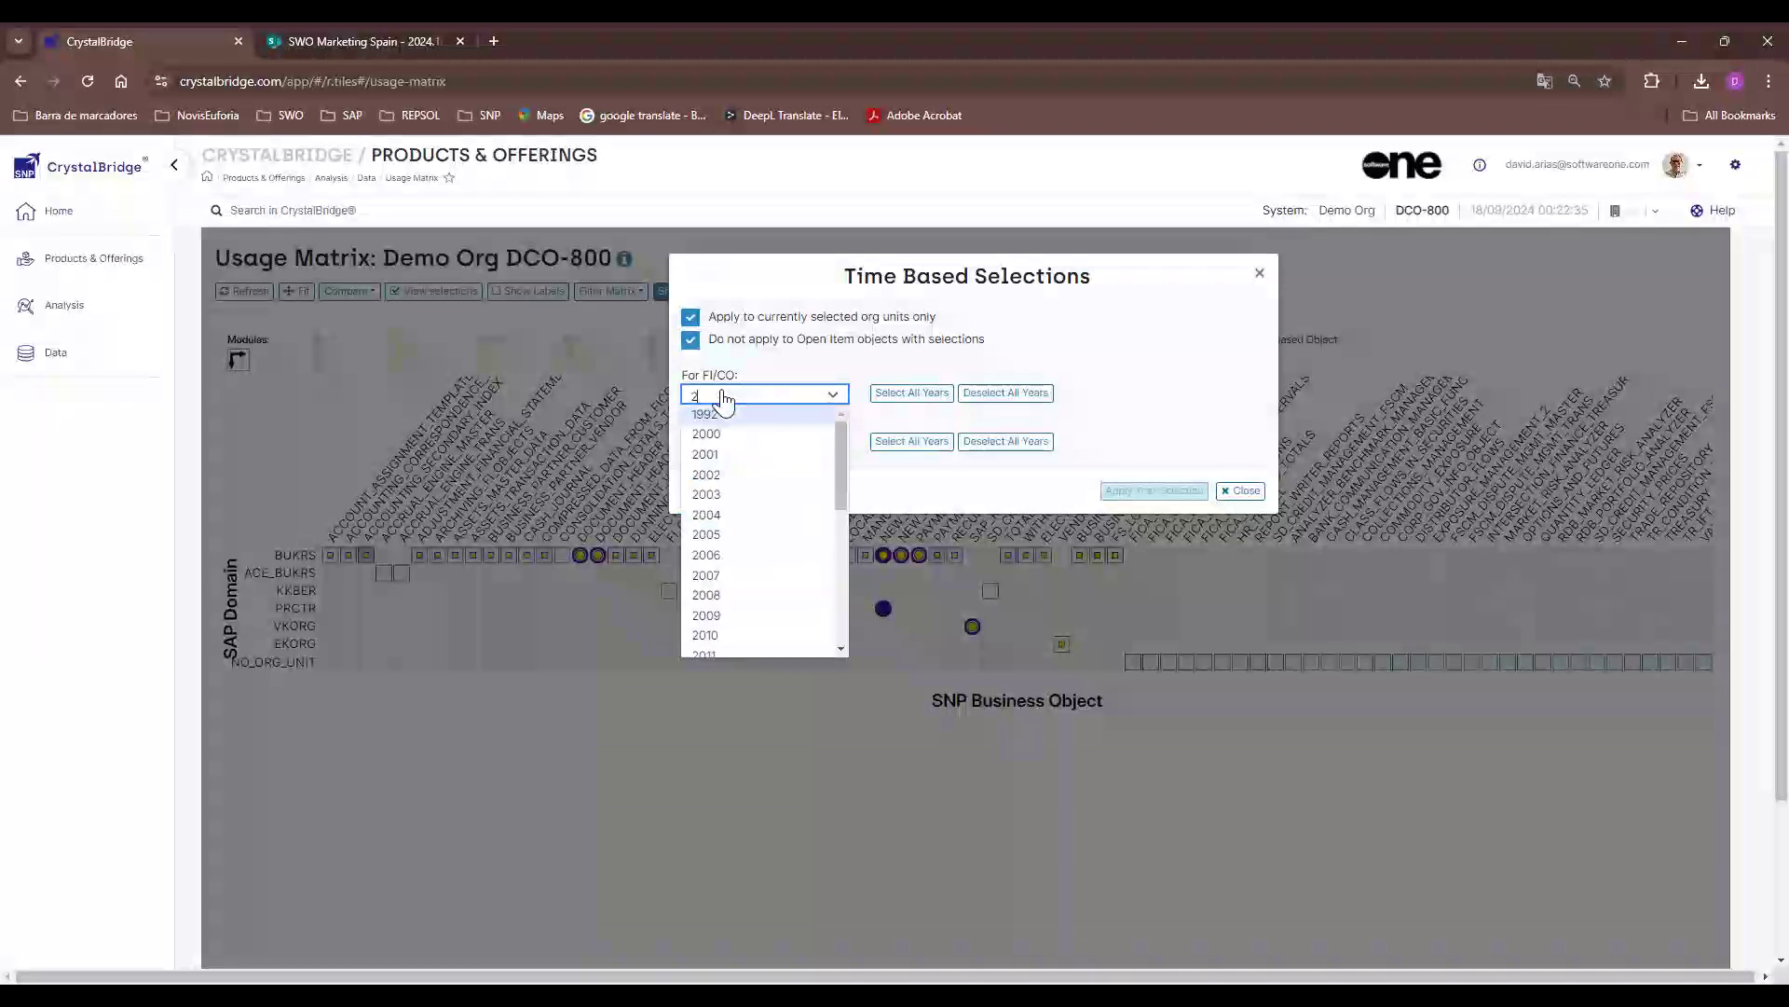
left_click(724, 411)
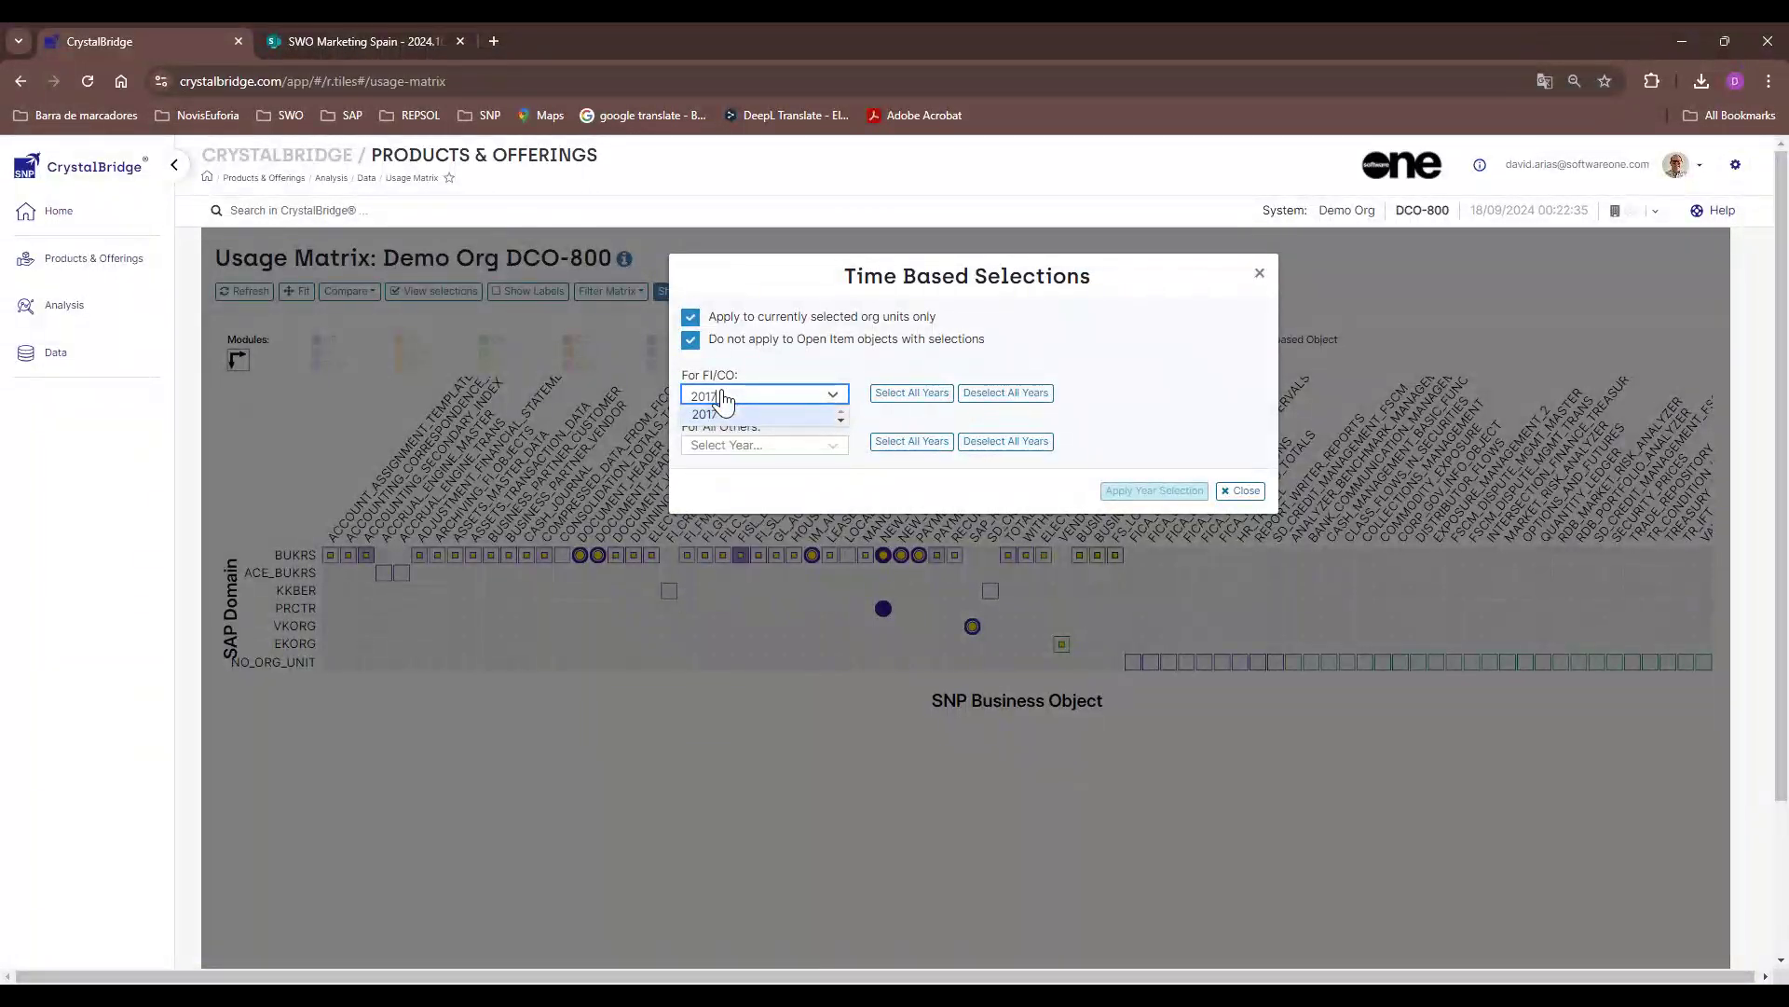
left_click(725, 396)
type("2018")
left_click(708, 414)
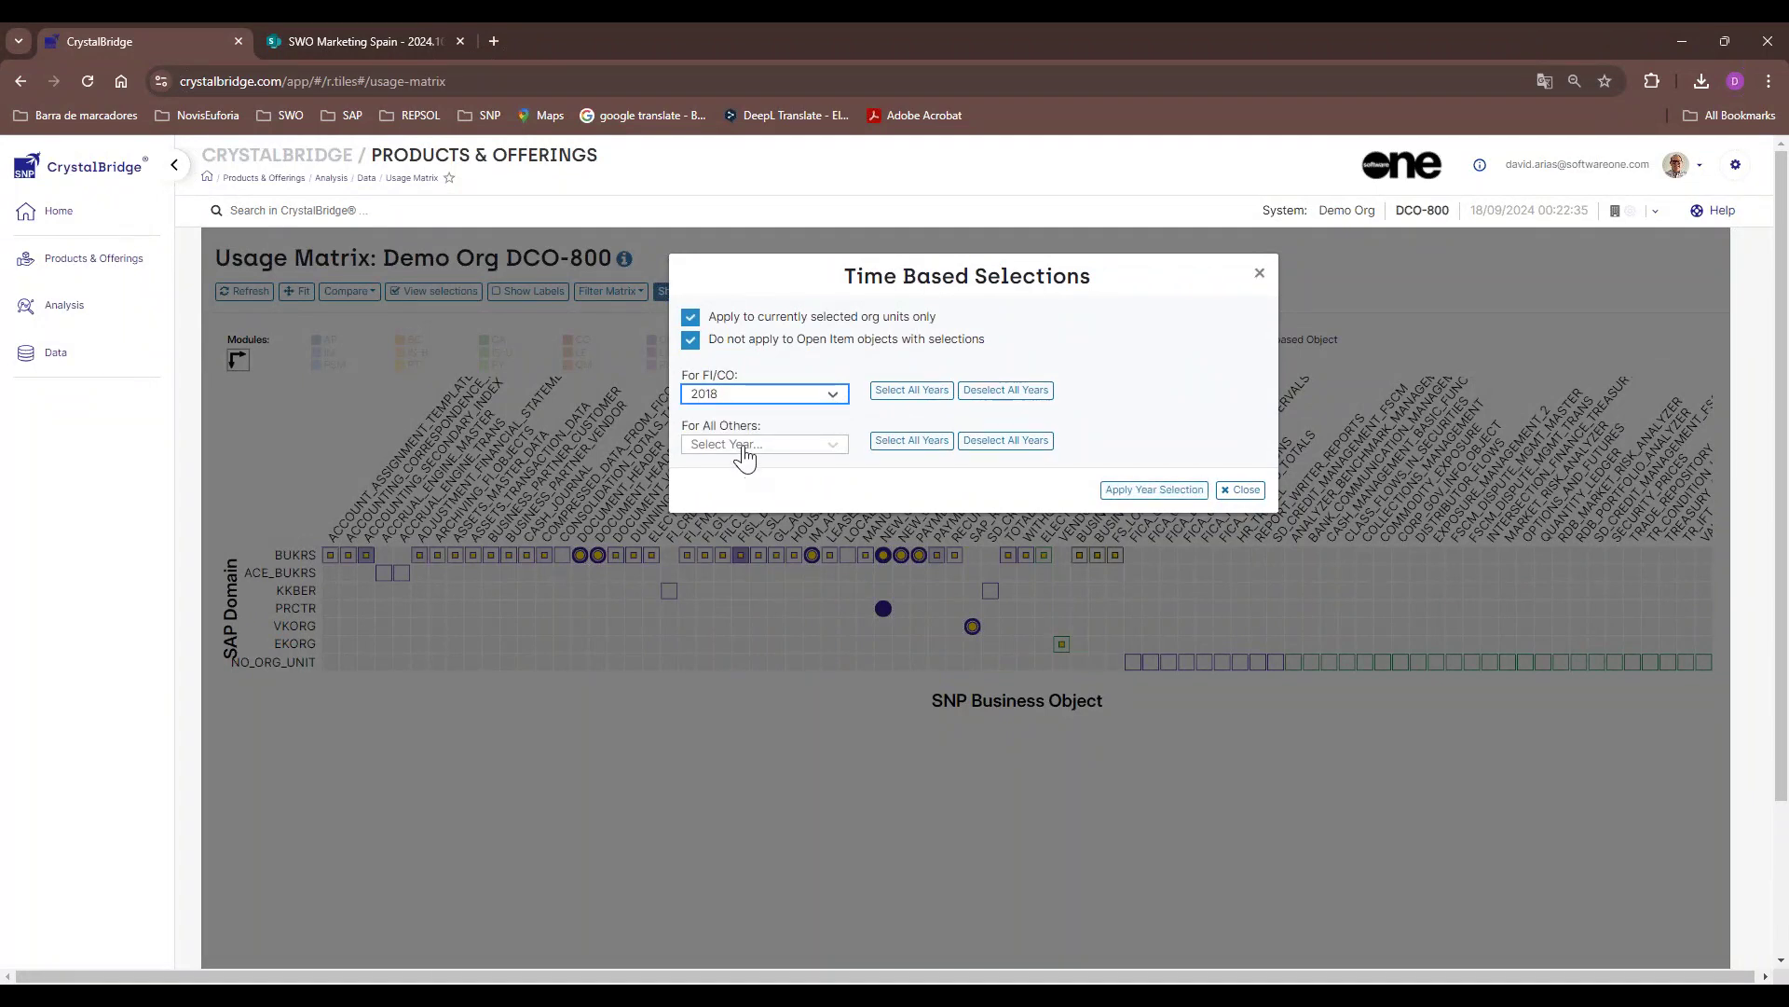
left_click(746, 455)
type("2018")
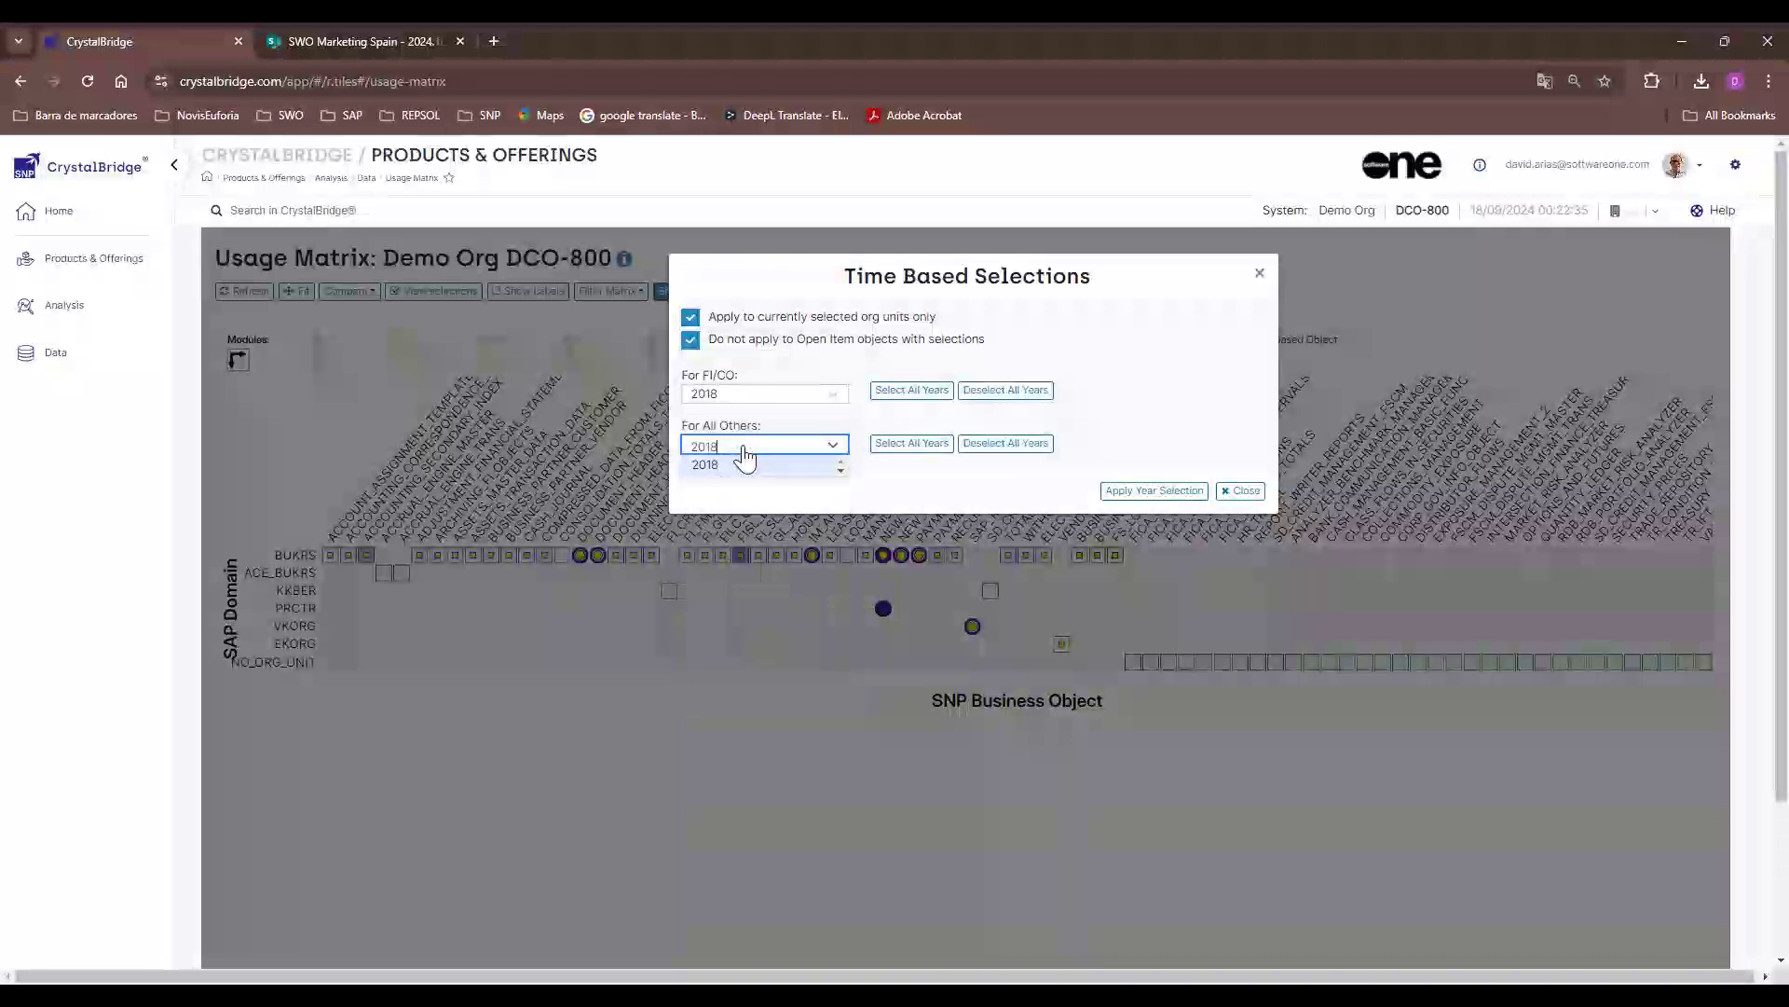
left_click(751, 474)
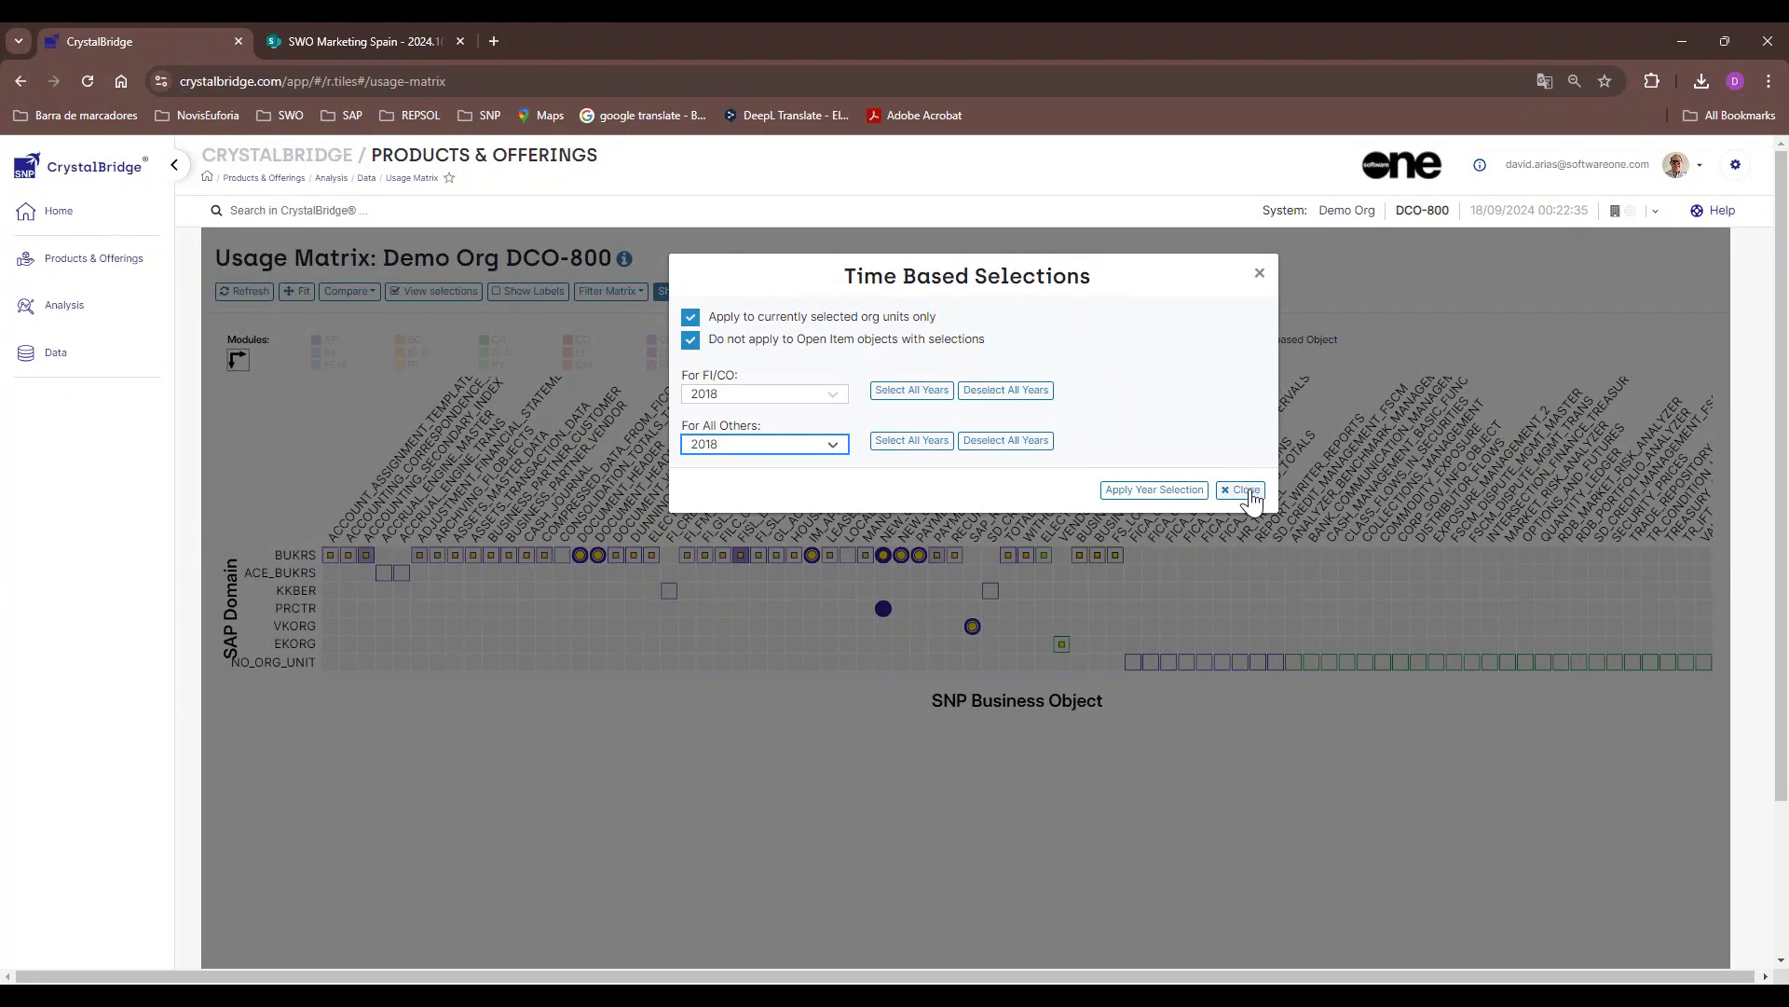
left_click(1154, 489)
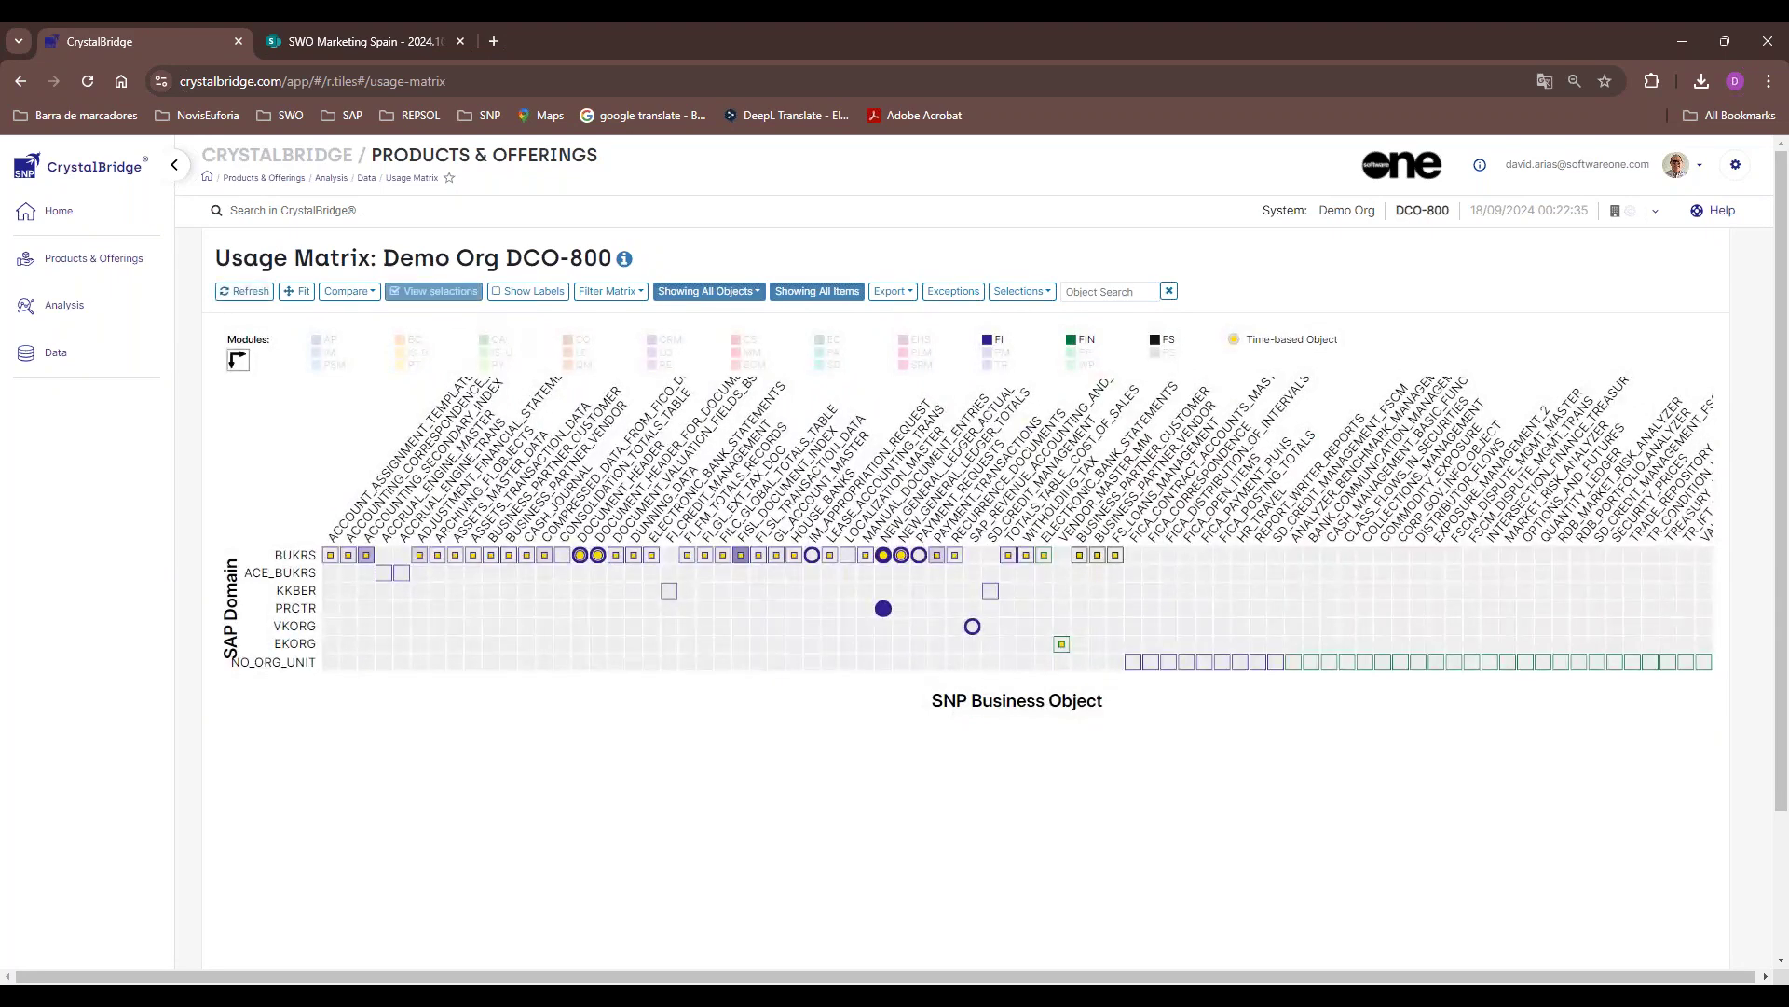
View the Usage Matrix selections and examine the estimated carveout size for the applied year selection
left_click(438, 291)
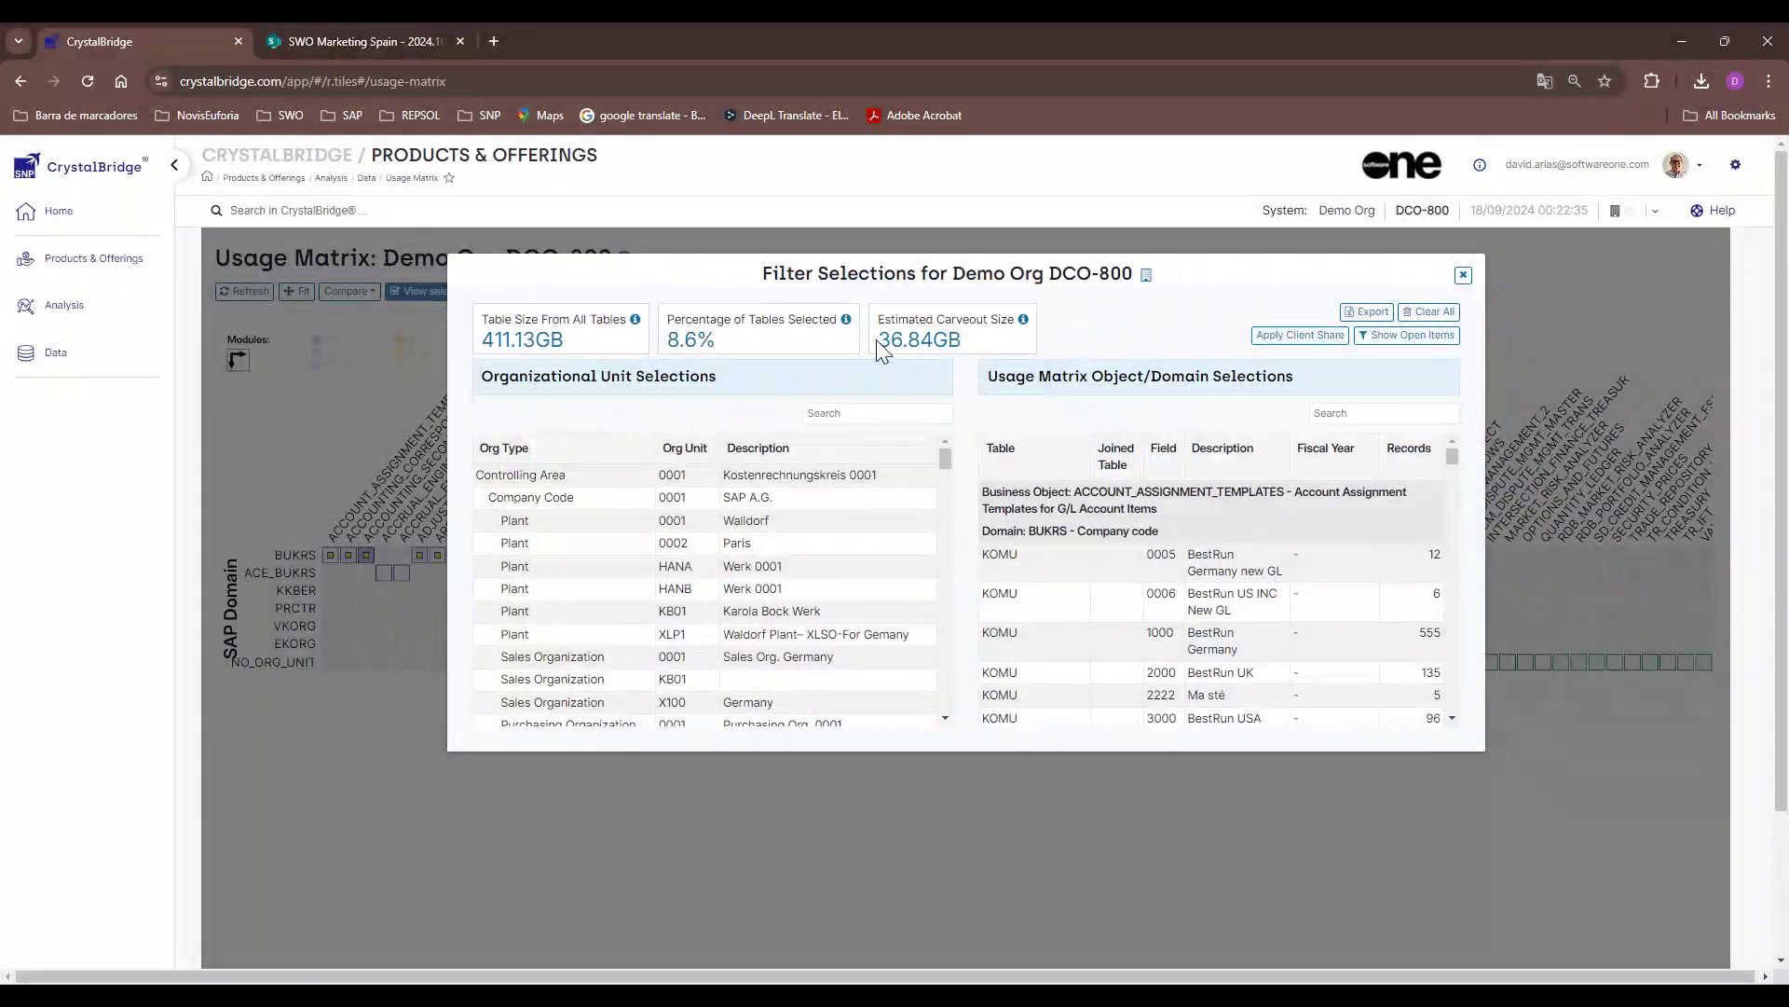
left_click_drag(884, 341, 930, 345)
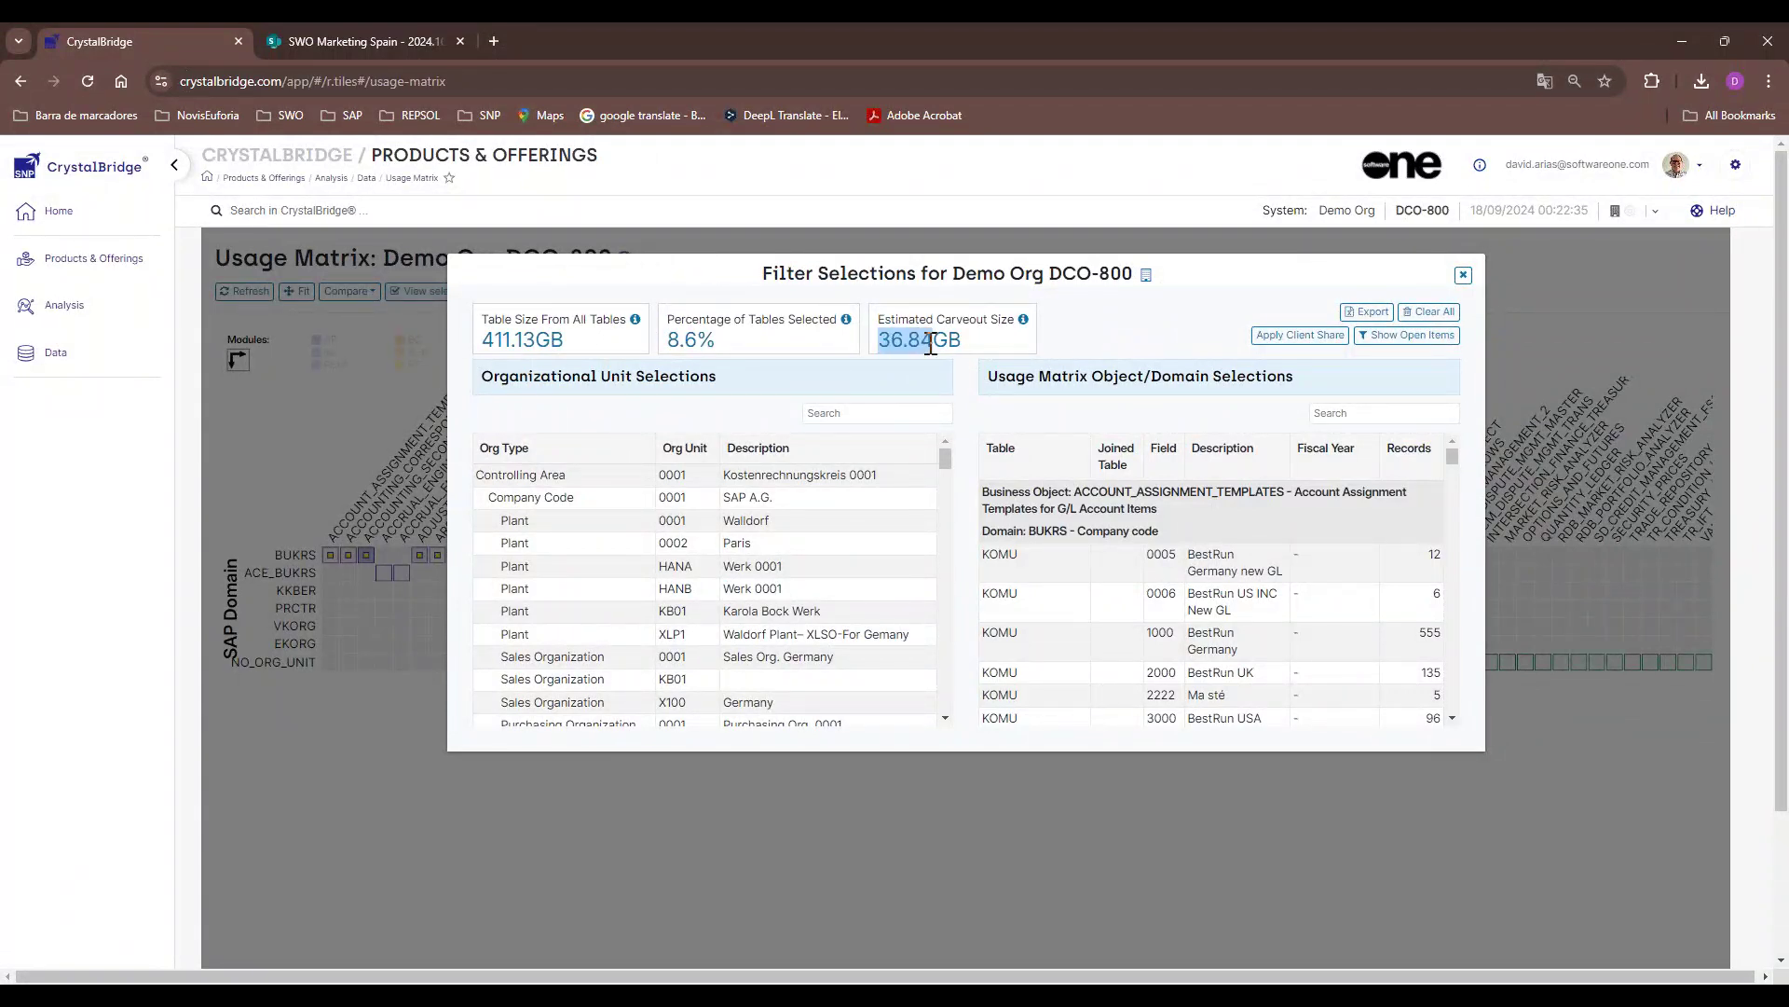
Switch to the SWO webinar Migración S4H 20241009 presentation in PowerPoint, present the Historical slide 25 and reveal its All data row
mouse_move(1160, 994)
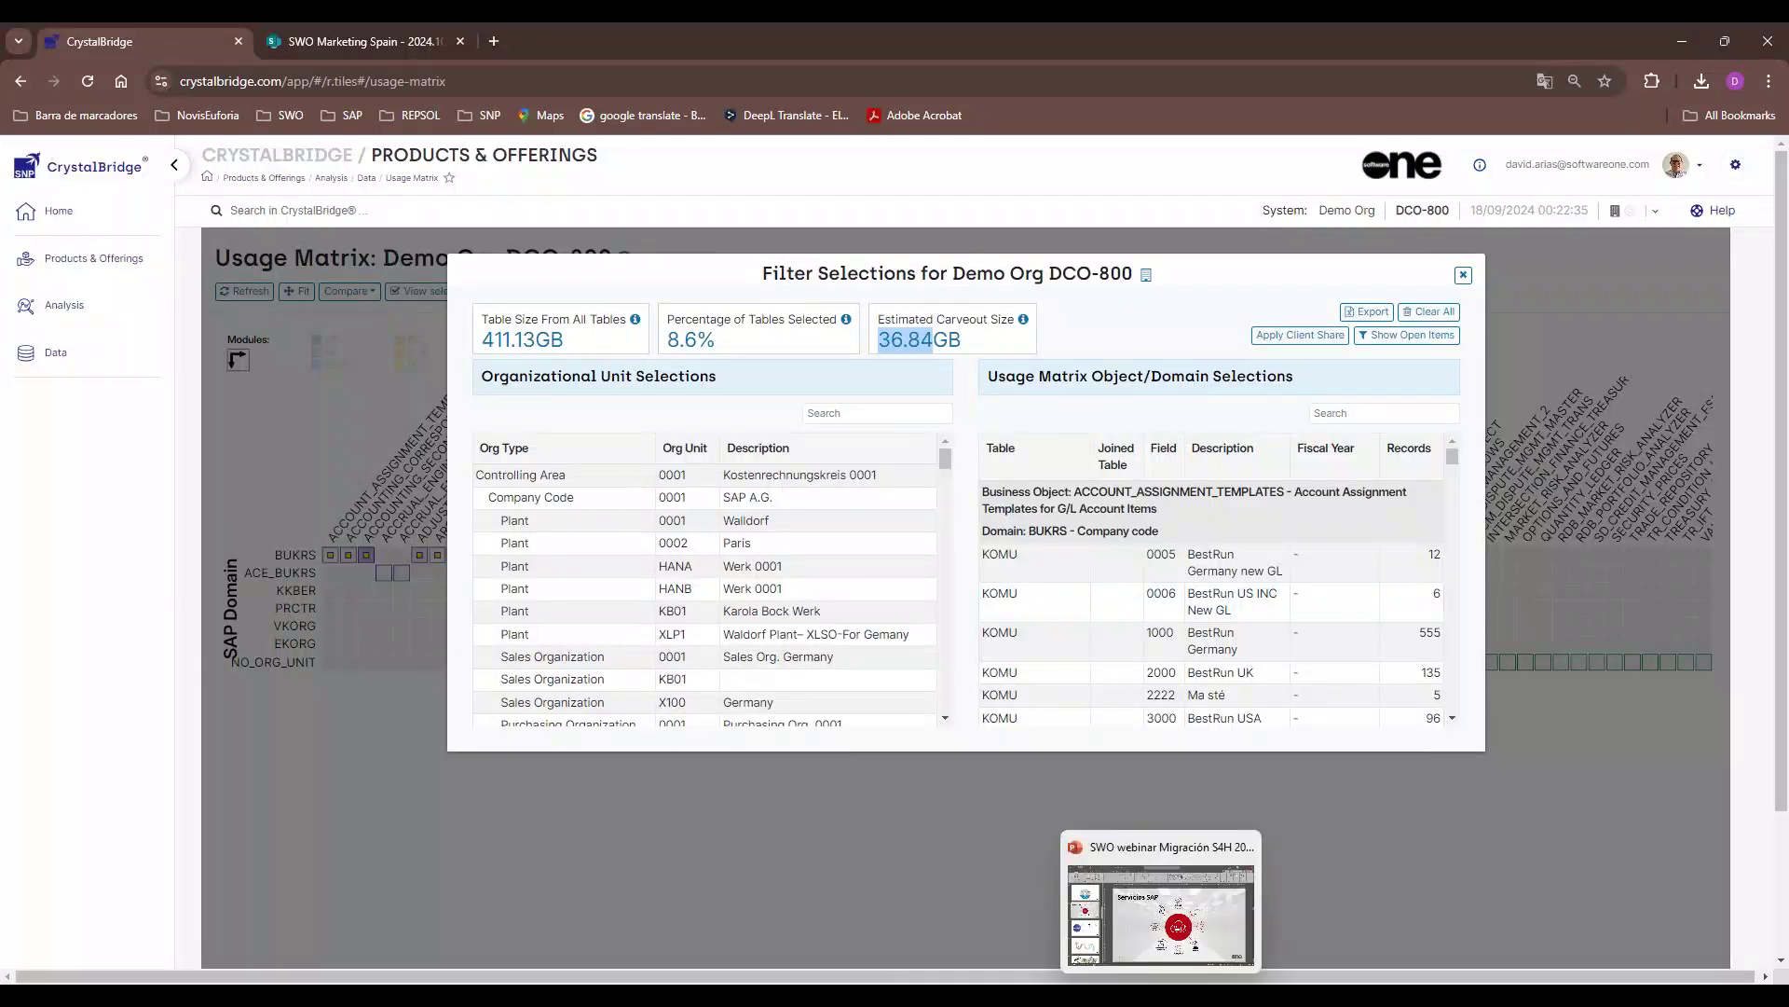
left_click(1160, 909)
scroll(220, 626, "down", 5)
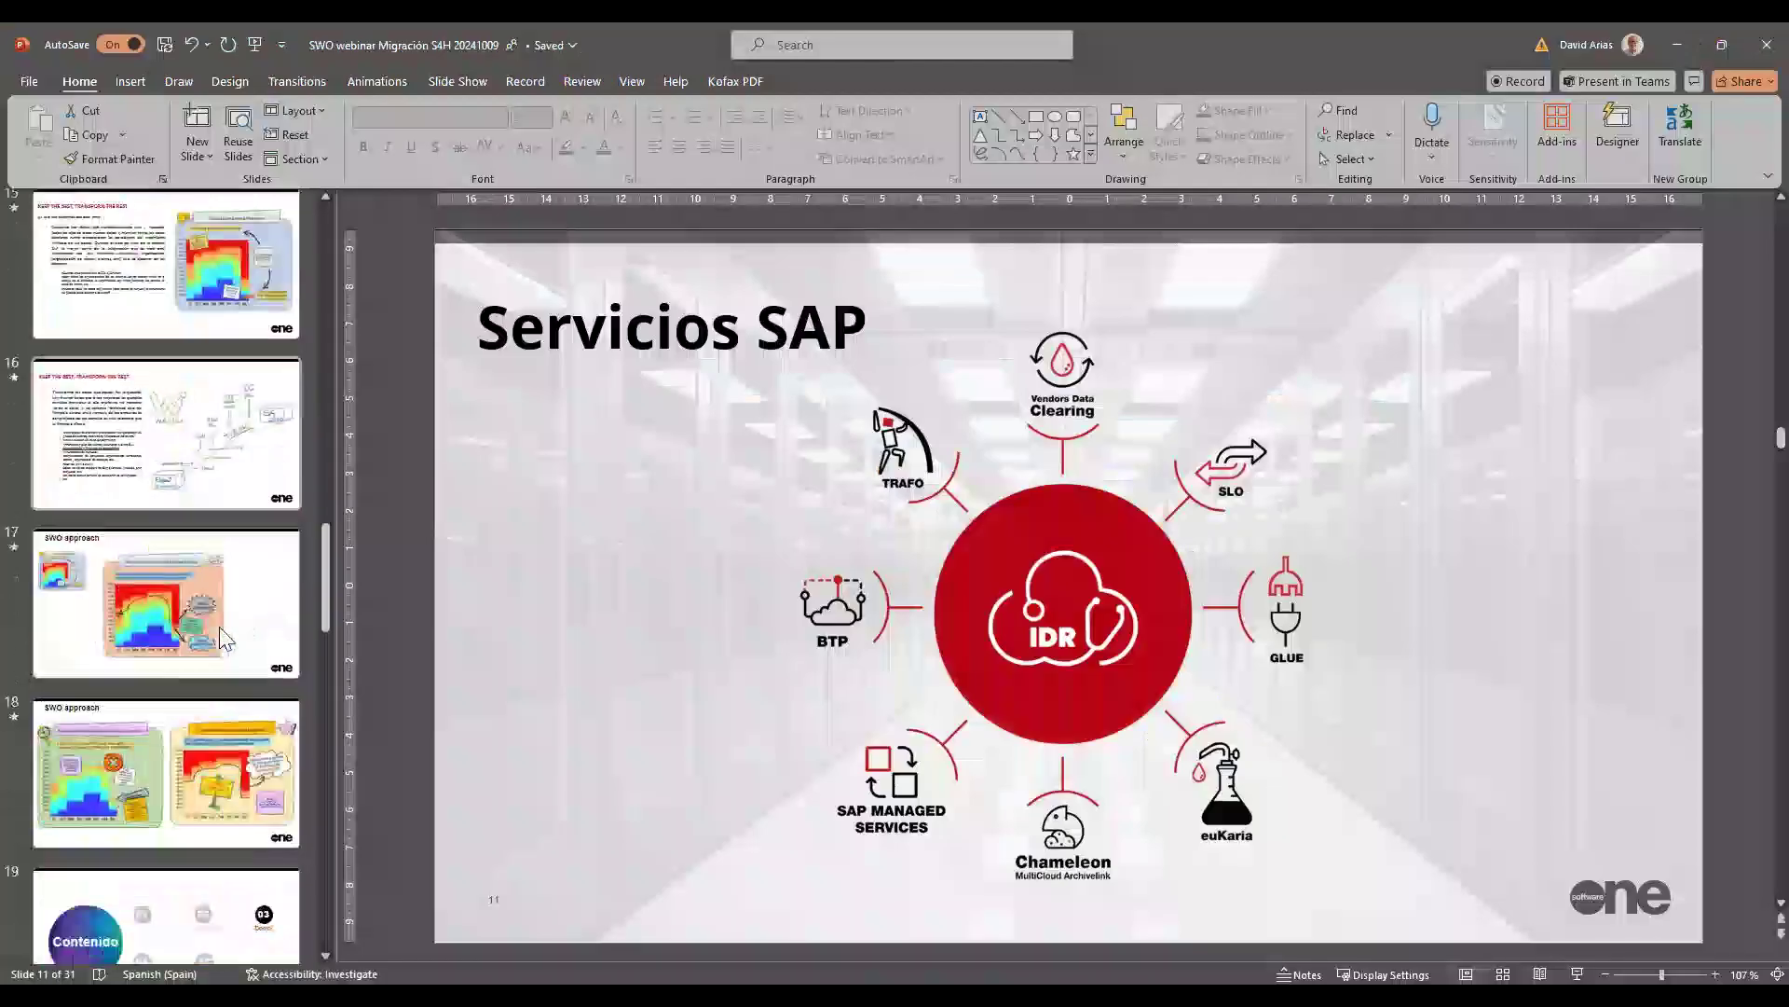
scroll(220, 626, "down", 10)
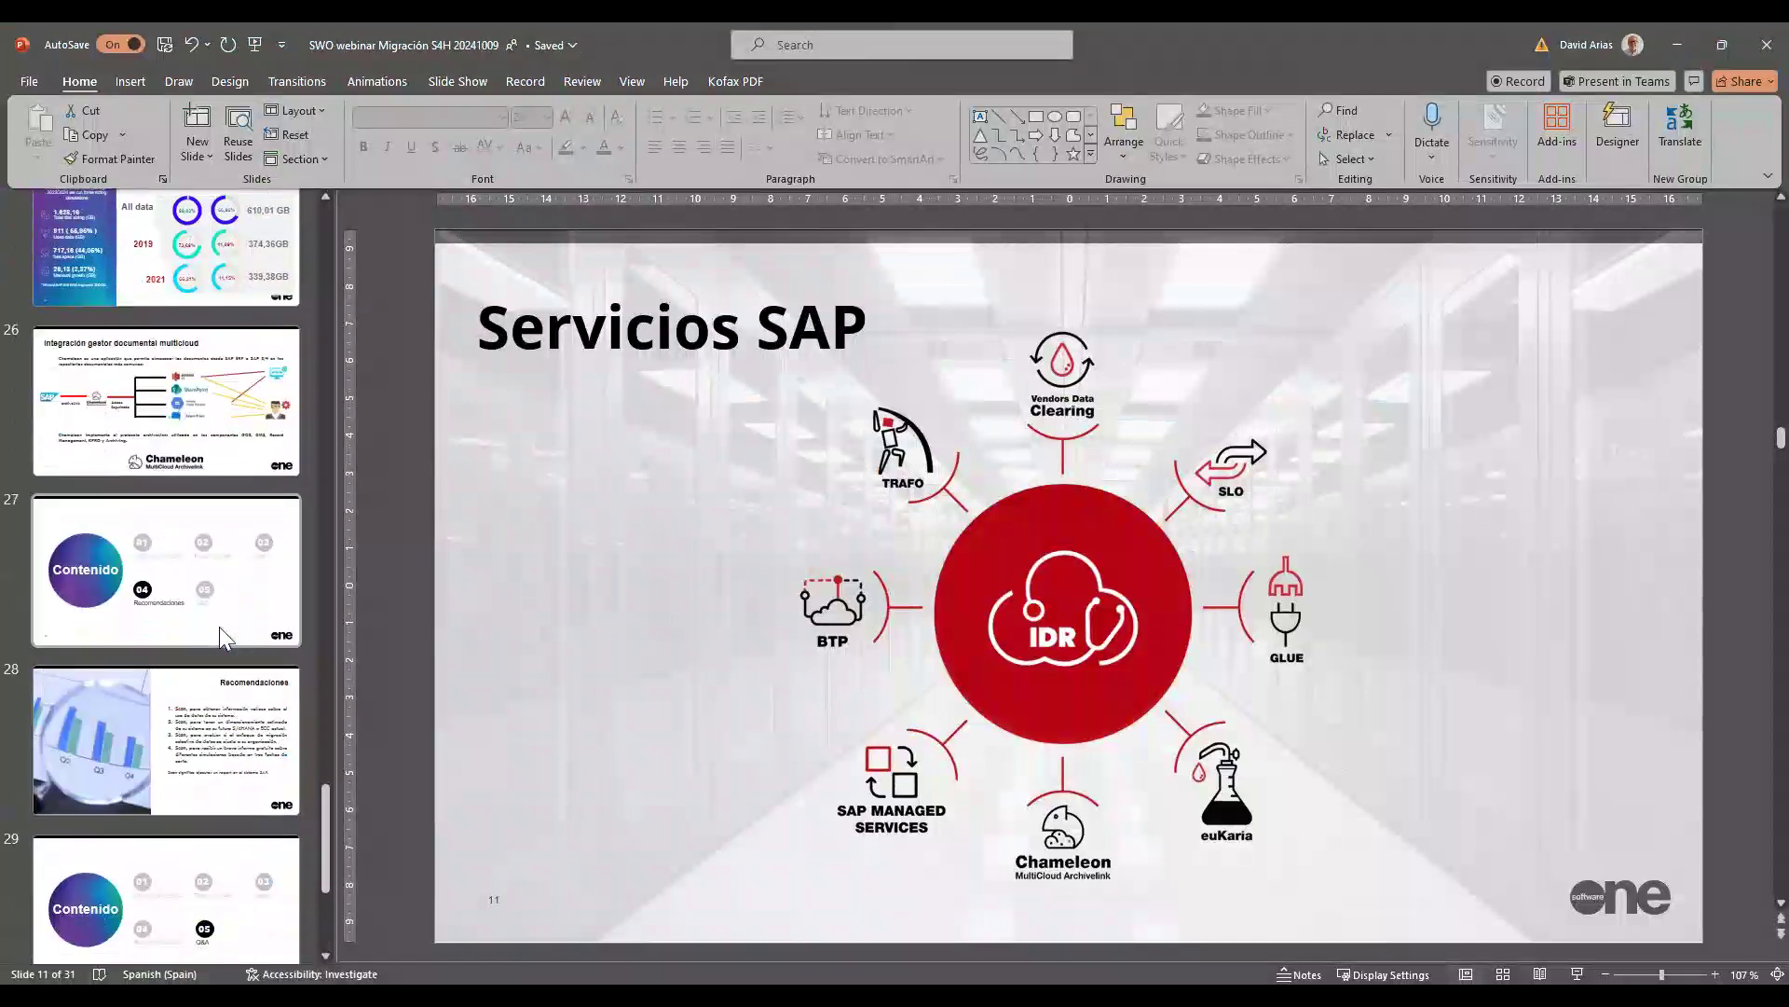
scroll(220, 626, "up", 5)
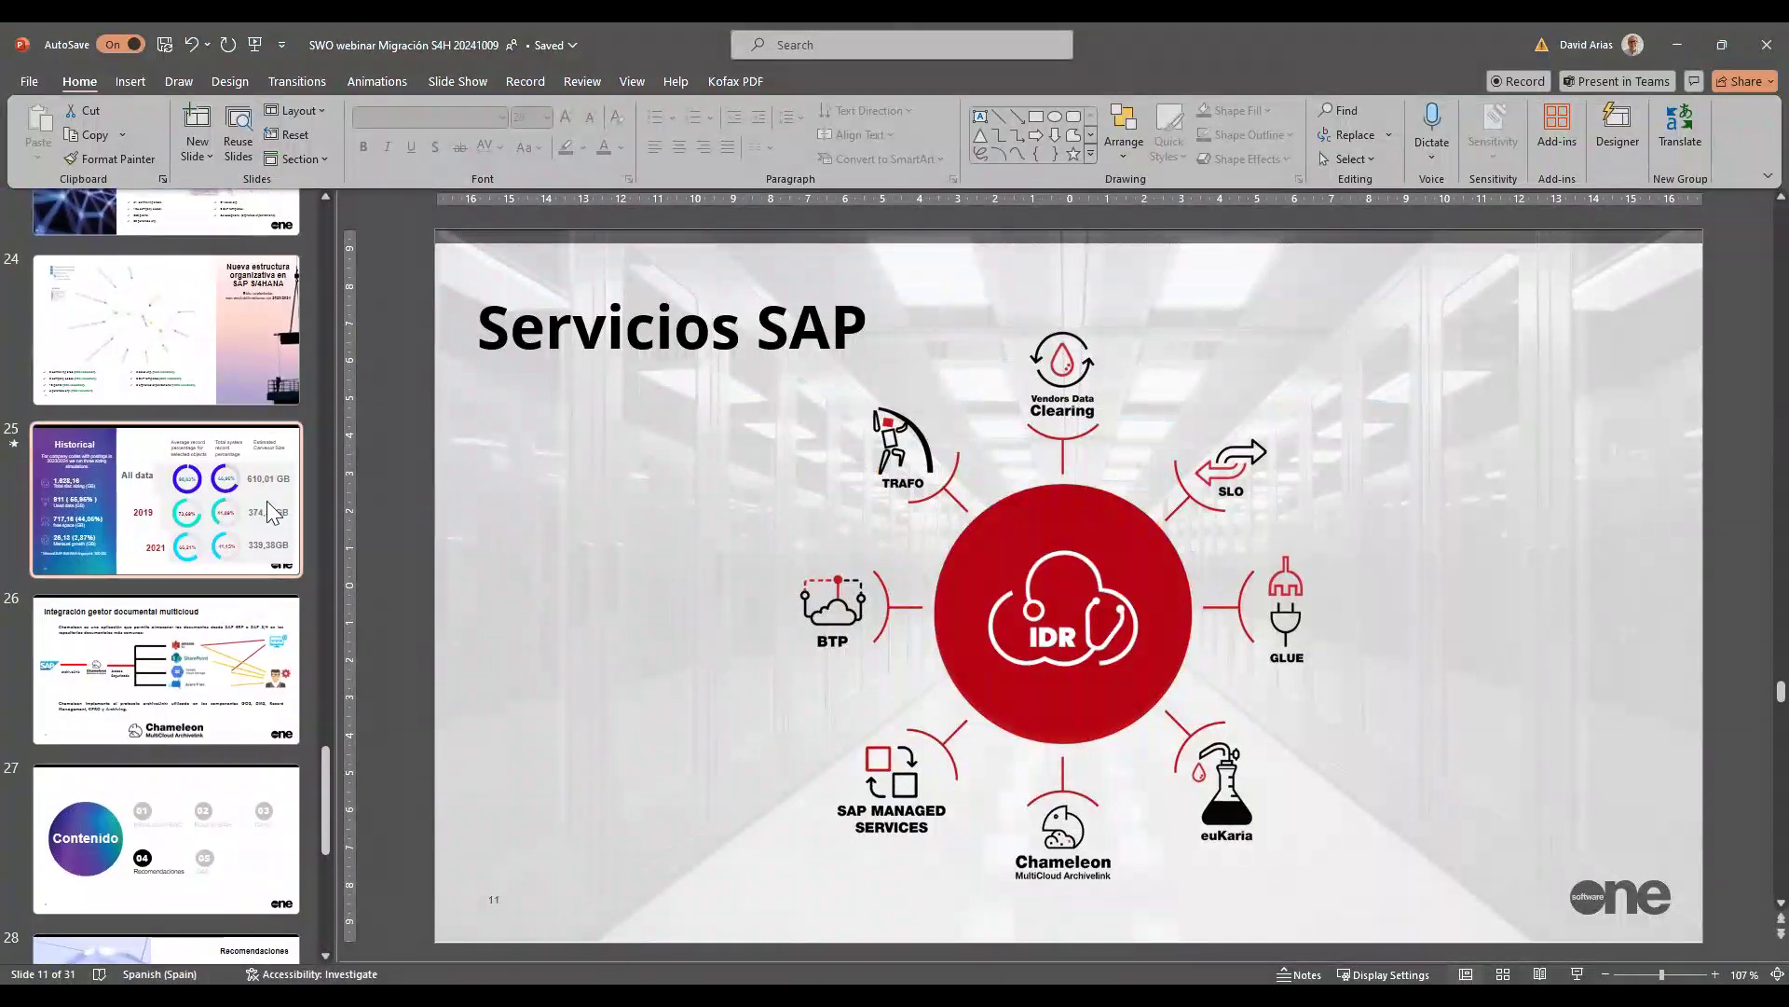
left_click(217, 489)
key("shift+F5")
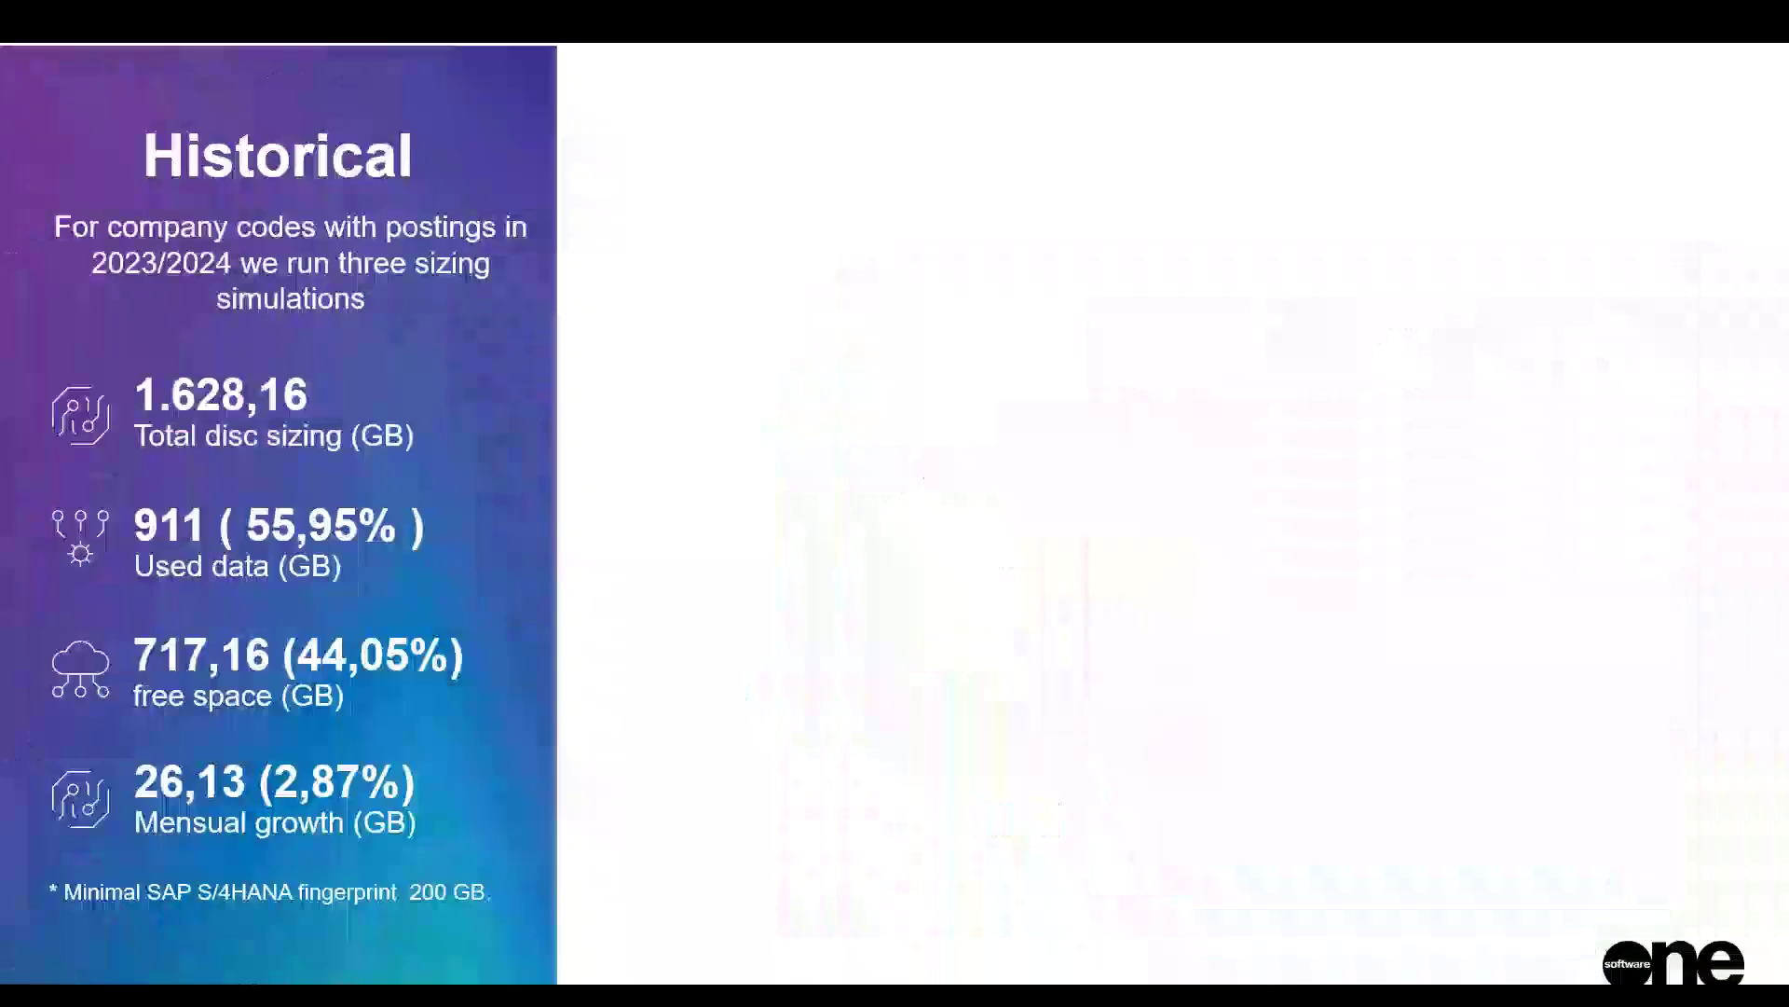
key("Right")
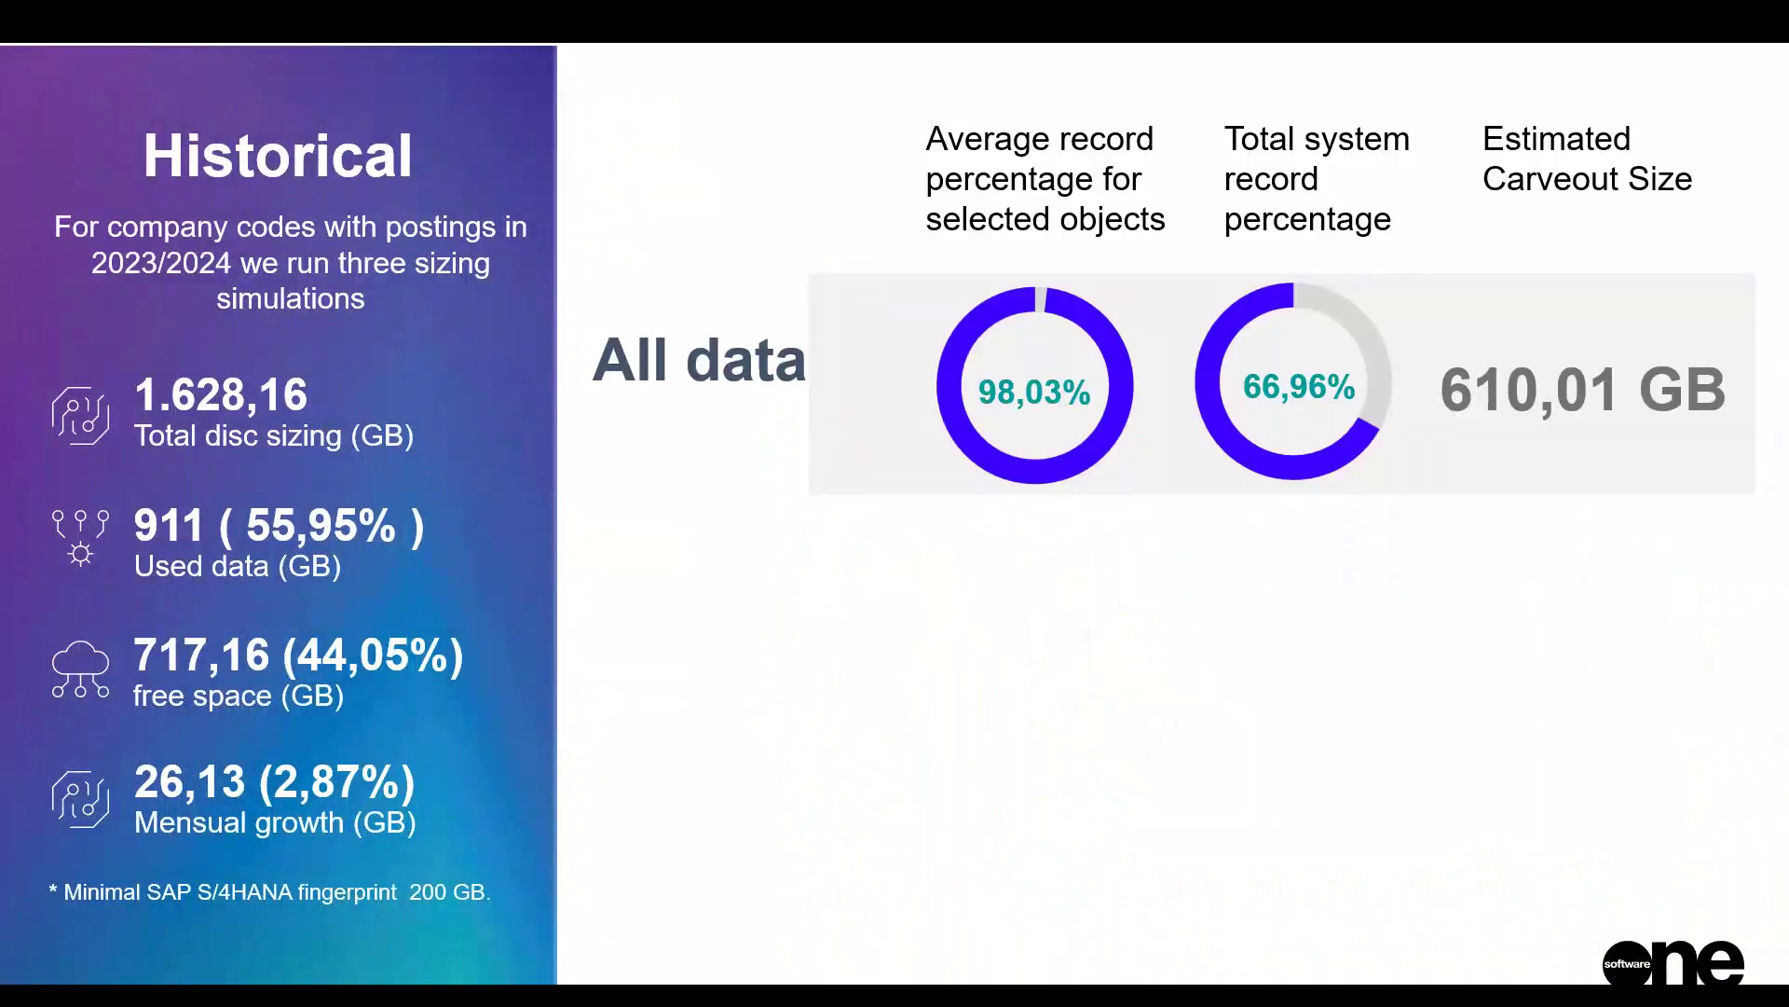